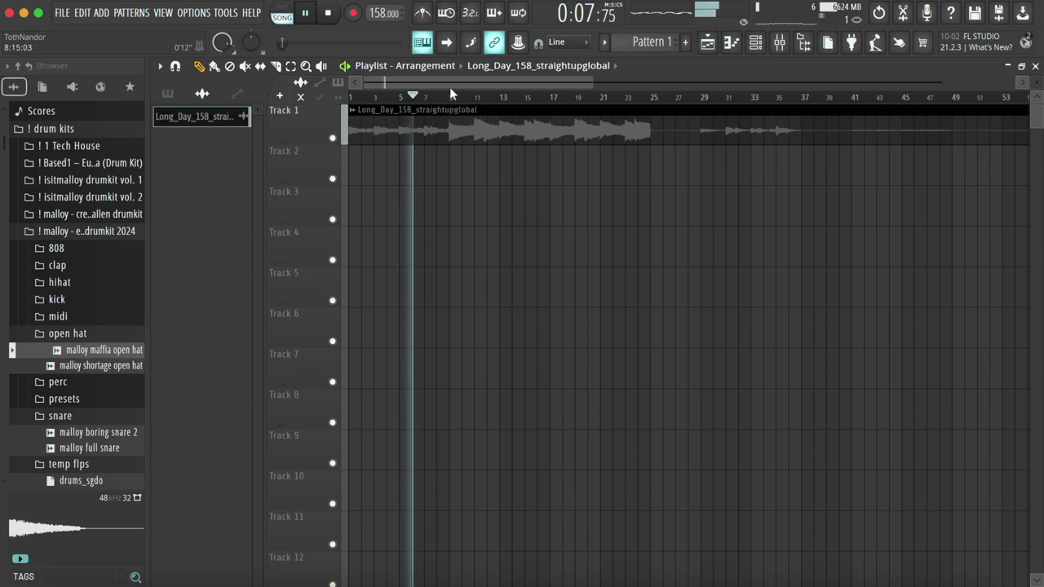
Step: Set the Long_Day_158_straightupglobal clip's time stretching mode to Stretch and raise its pitch by 200 cents
double_click(450, 110)
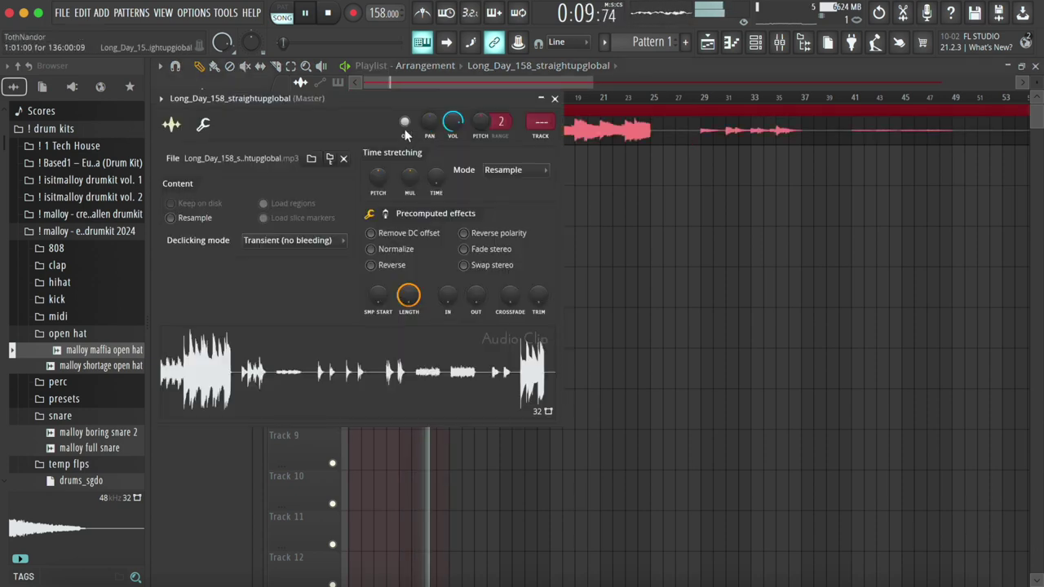
left_click(515, 170)
left_click(507, 207)
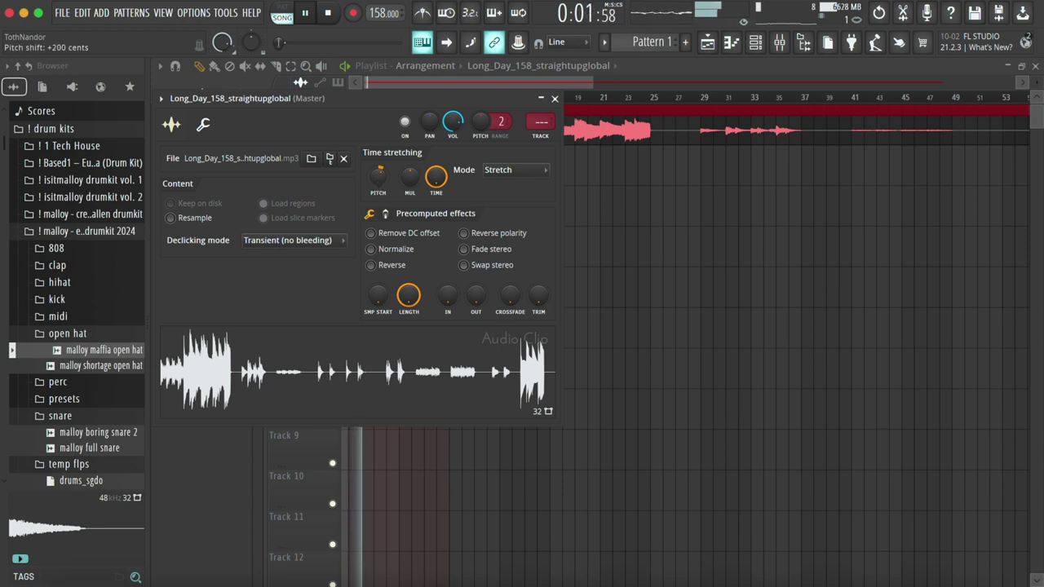
left_click(554, 99)
Step: Place Pattern 1 at the start of playlist Track 3 and set the project tempo to 166
left_click(653, 43)
left_click(351, 203)
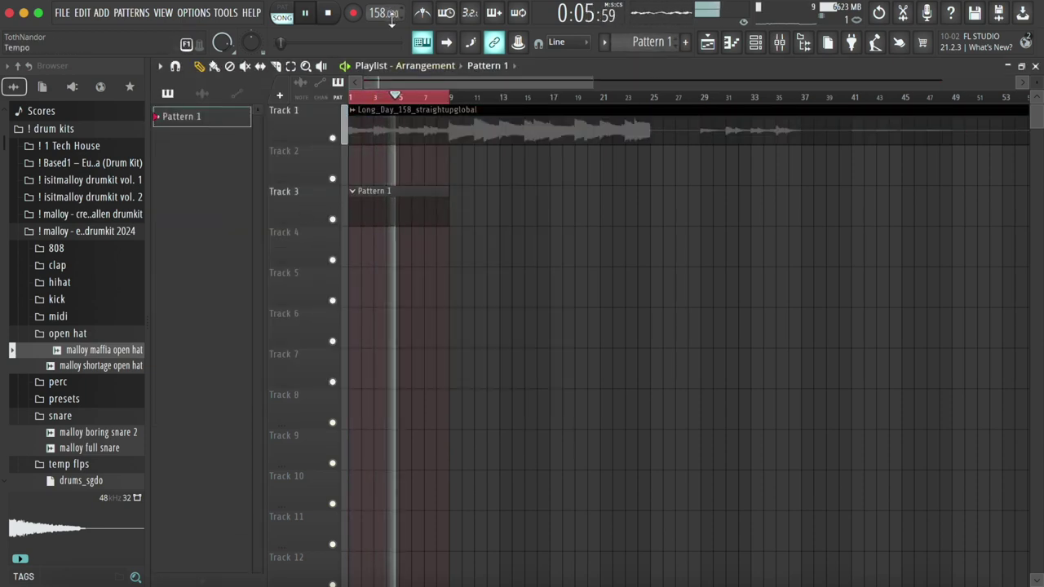
Step: Open the channel rack and set its channel filter to All
left_click(755, 43)
left_click(249, 72)
left_click(249, 85)
Step: Add the Luger Slap Clap sample from the Syferpack FL drum kit's claps folder to the channel rack
left_click(72, 233)
scroll(72, 273, "down", 1)
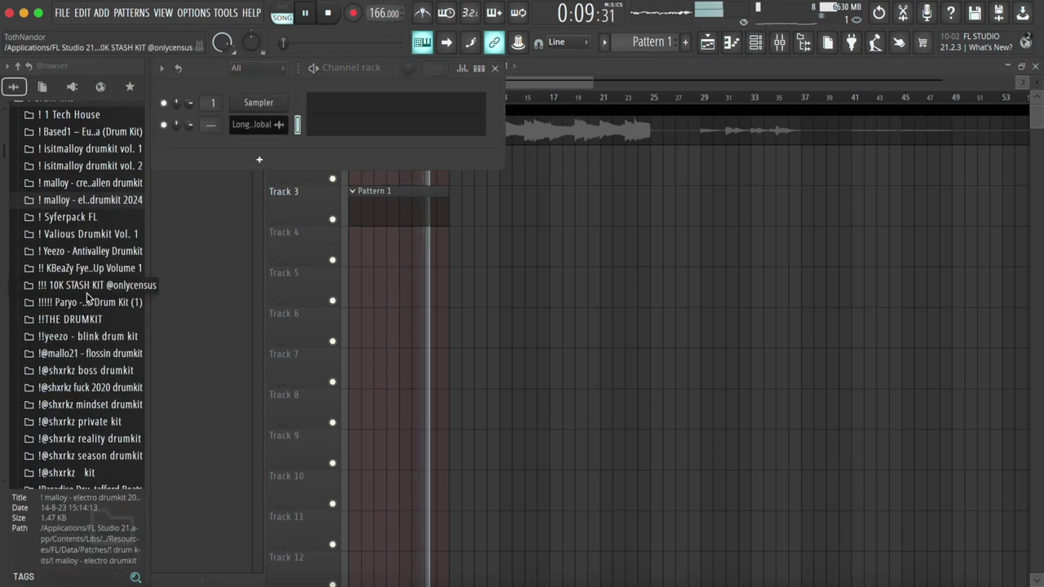
left_click(75, 219)
left_click(79, 249)
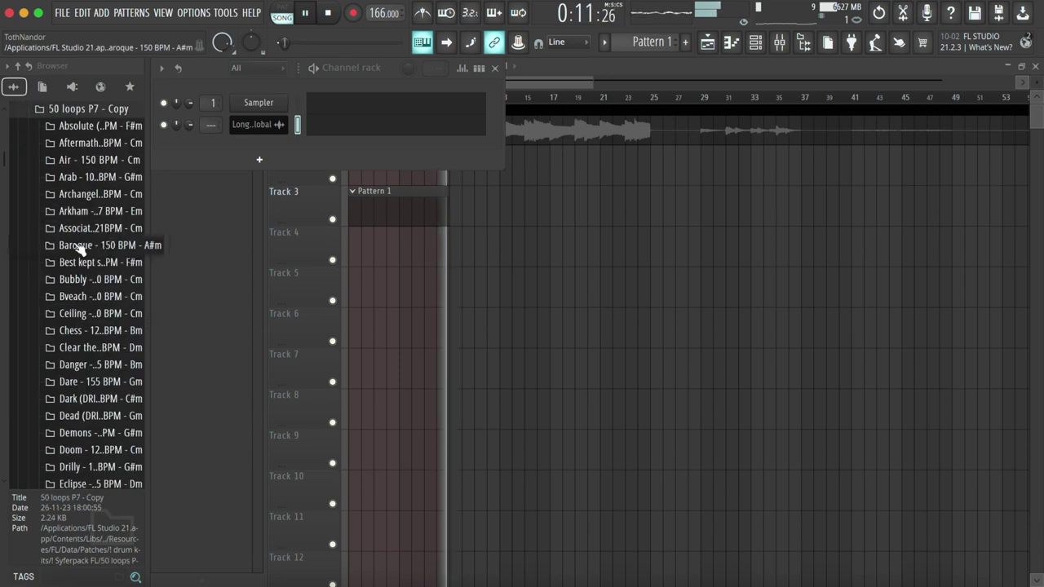
left_click(88, 125)
left_click(89, 110)
scroll(88, 111, "up", 3)
left_click(69, 189)
left_click(70, 224)
left_click(103, 272)
left_click_drag(235, 173, 265, 157)
Step: Enter a C5 clap note on the third beat of bar 1 and repeat it in every bar through bar 8
left_click(344, 150)
key("space")
key("space")
left_click(247, 396)
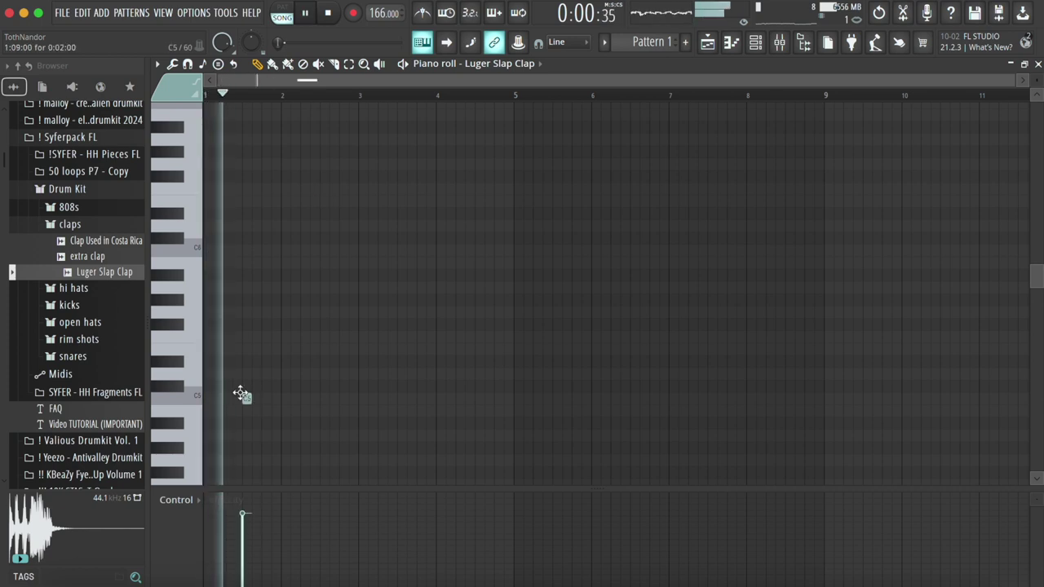
key("ctrl+b")
key("ctrl+b")
key("ctrl+b")
key("ctrl+b")
key("ctrl+b")
key("ctrl+b")
key("ctrl+b")
key("ctrl+a")
key("ctrl+d")
Step: Add the HI HAT V2 [Southside] sample as a new channel and fill its pattern on every 2 steps
left_click(72, 229)
left_click(74, 241)
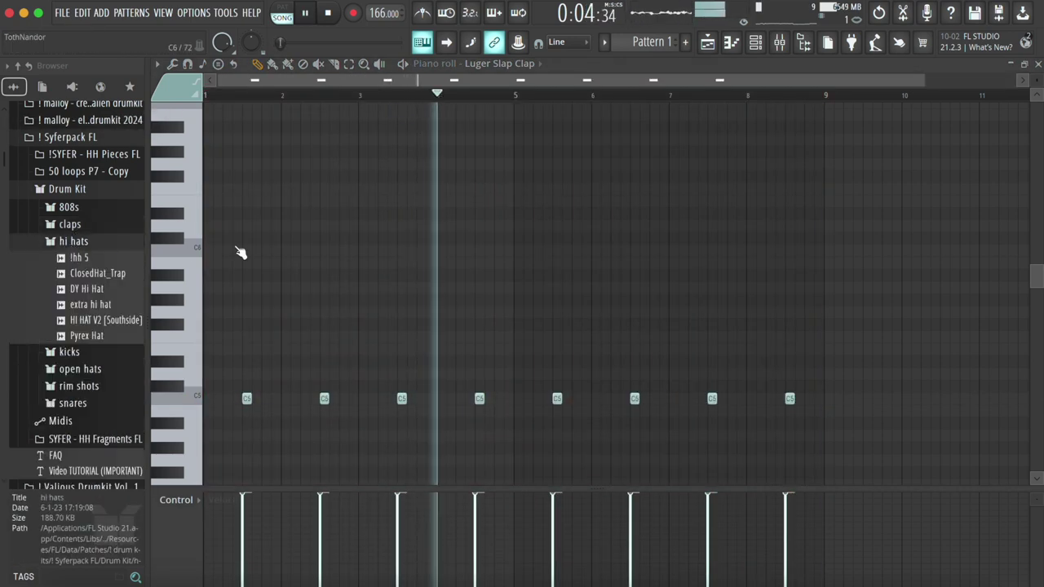
key("F7")
left_click_drag(115, 320, 113, 320)
left_click_drag(279, 173, 279, 168)
right_click(279, 167)
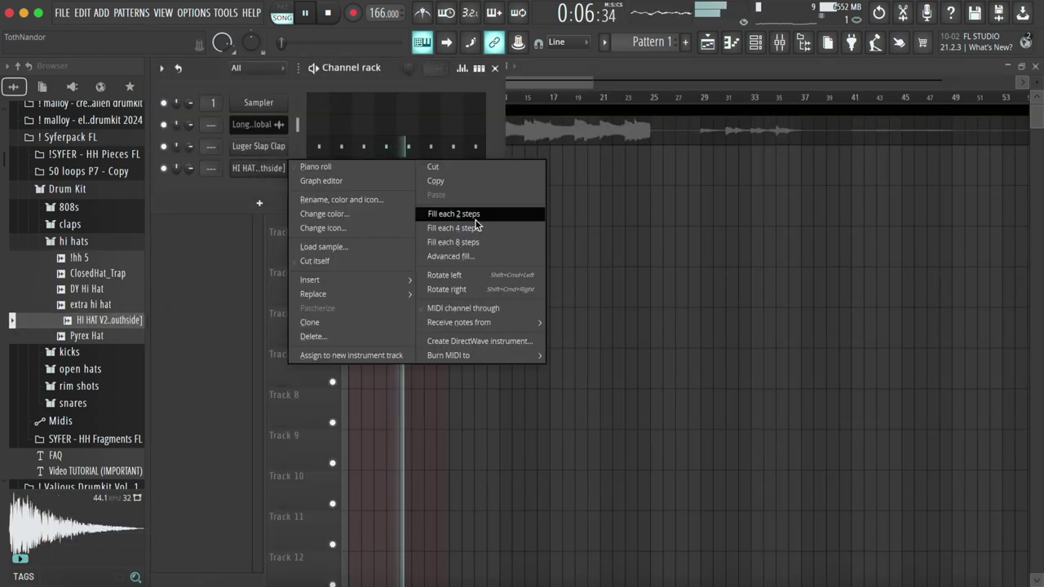
left_click(475, 214)
Step: Audition samples in the 808s folder and add the DJ SPINZ 808 (THIS IS THE BEST ONE) sample to the channel rack
left_click(74, 241)
left_click(68, 207)
left_click(96, 225)
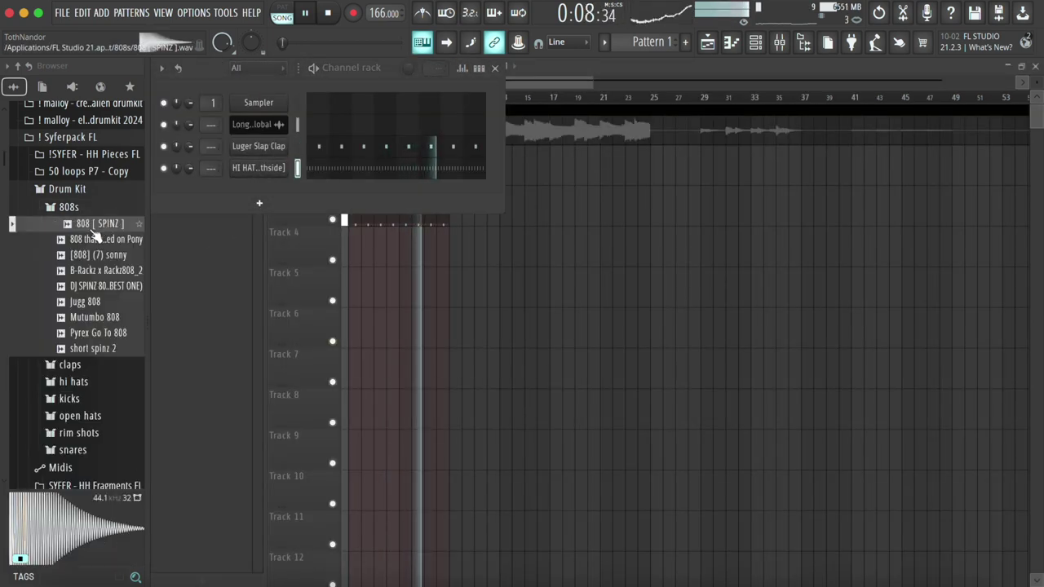
left_click(98, 269)
left_click_drag(106, 286, 282, 204)
Step: Enter five short C6 notes across bars 1 and 2 in the DJ SPINZ 808 piano roll
key("F7")
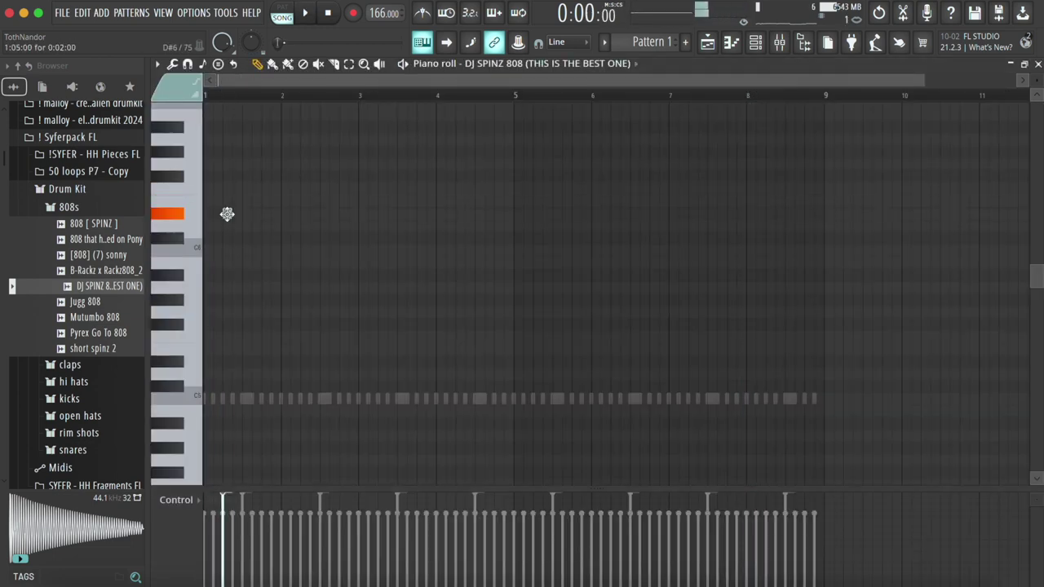
key("space")
left_click(237, 250)
left_click(265, 251)
left_click(314, 250)
key("space")
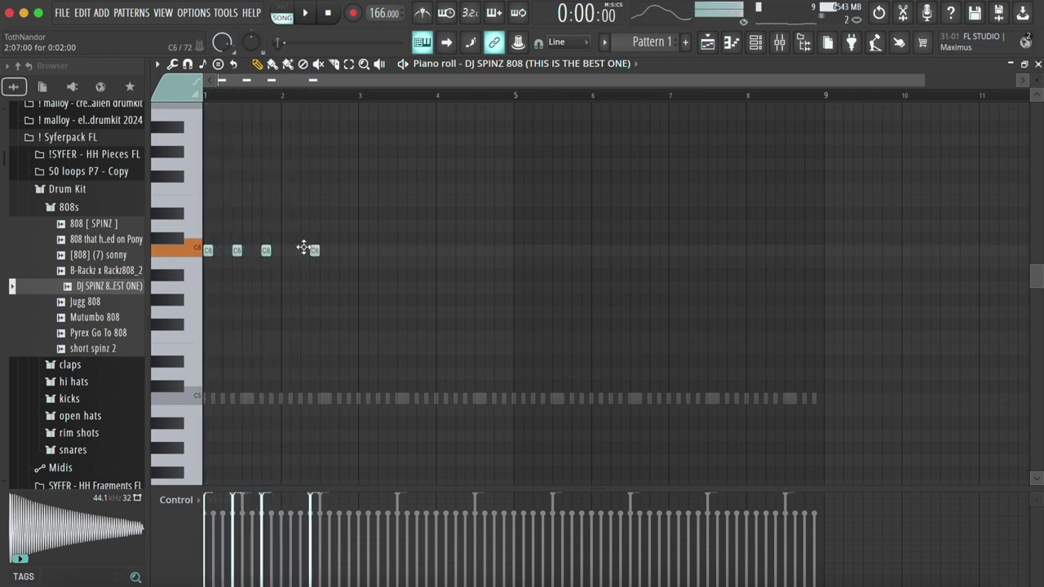
left_click(359, 98)
key("space")
key("space")
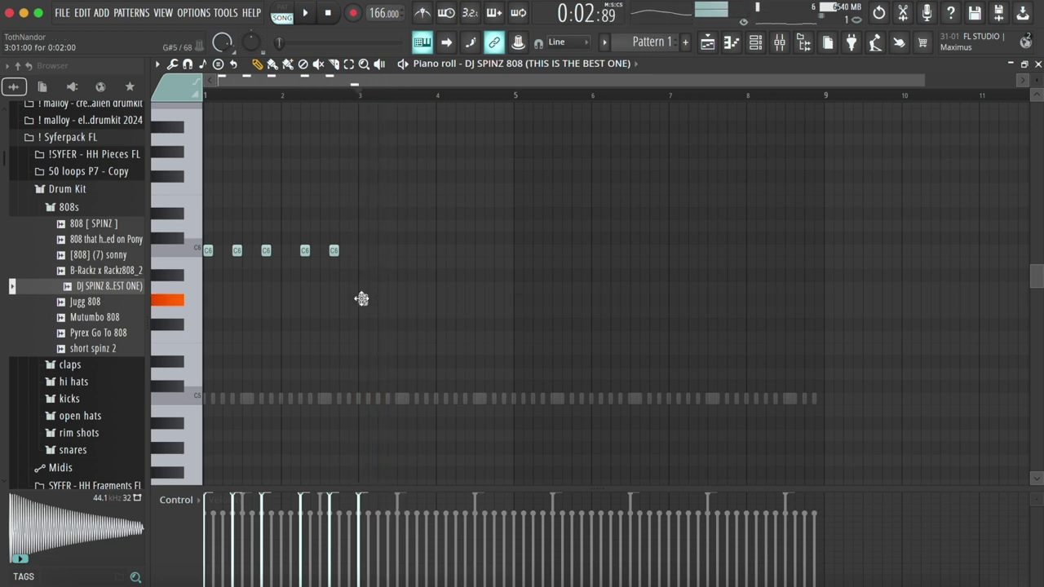
Step: Place two short adjacent G#5 notes at the start of bar 3 and play back the 808 line
left_click(372, 301)
key("space")
key("space")
key("space")
Step: Add D#6 notes from the last beat of bar 3 through bar 4, chopping one near the end into shorter notes
left_click(421, 300)
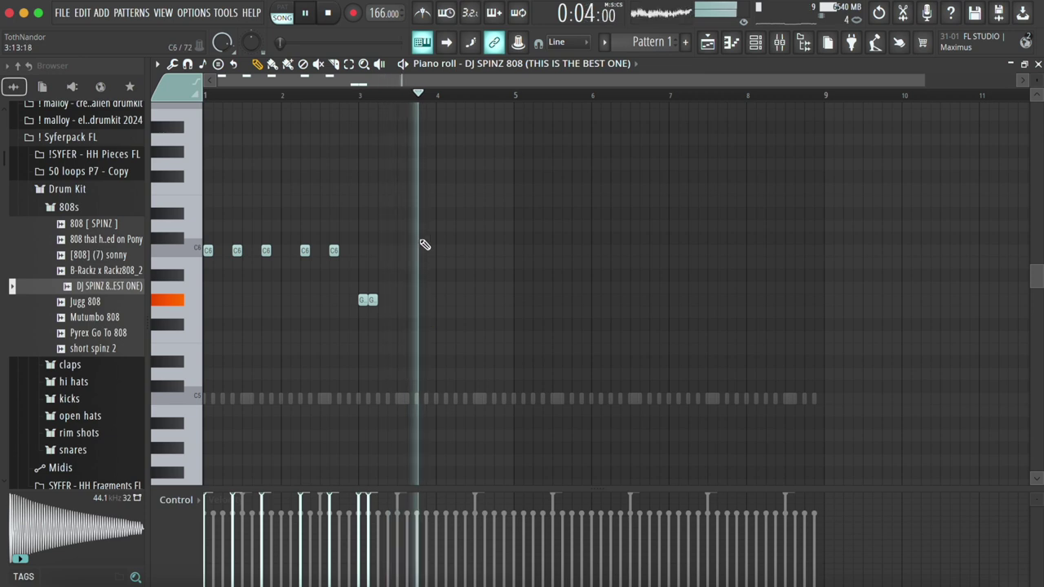
key("space")
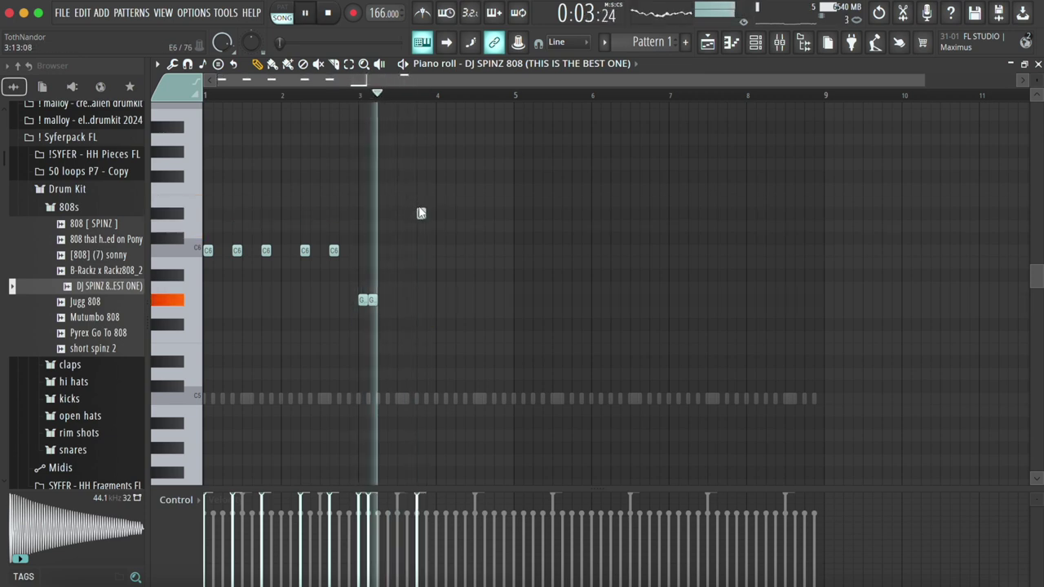
left_click(460, 213)
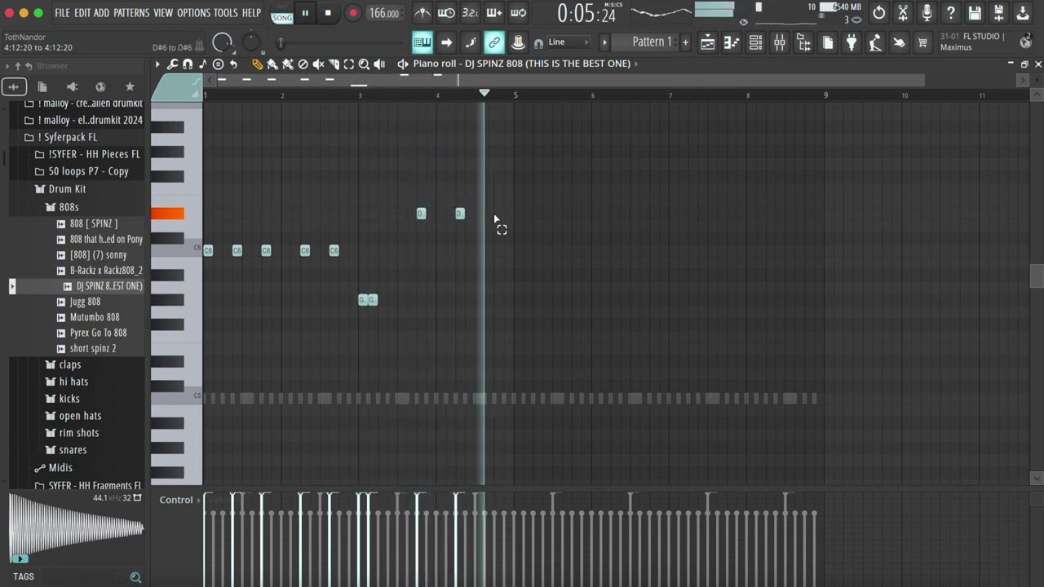
key("alt+u")
key("Return")
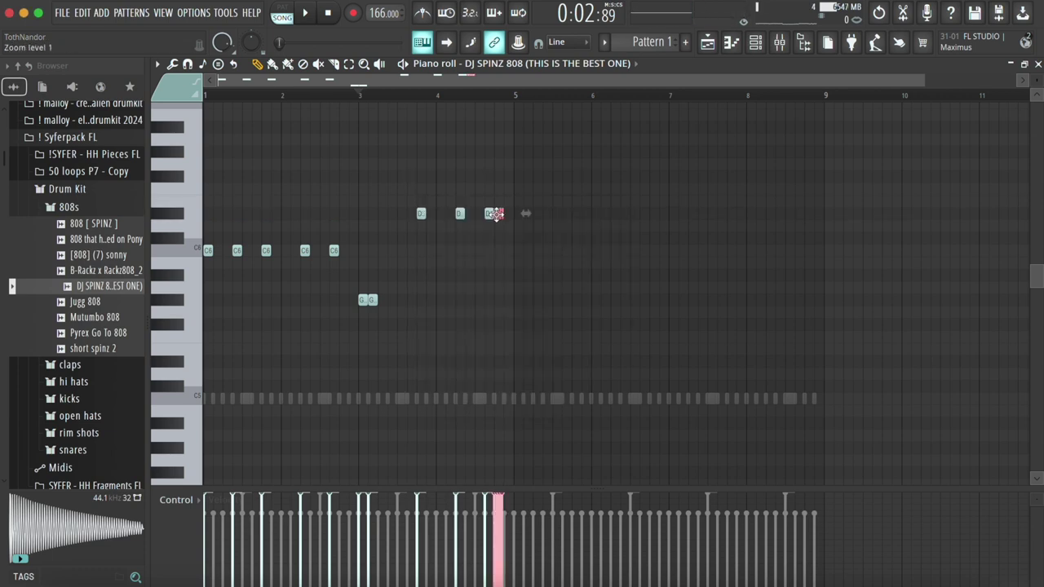
left_click(527, 215, "ctrl")
key("space")
left_click(505, 216)
scroll(506, 217, "up", 5)
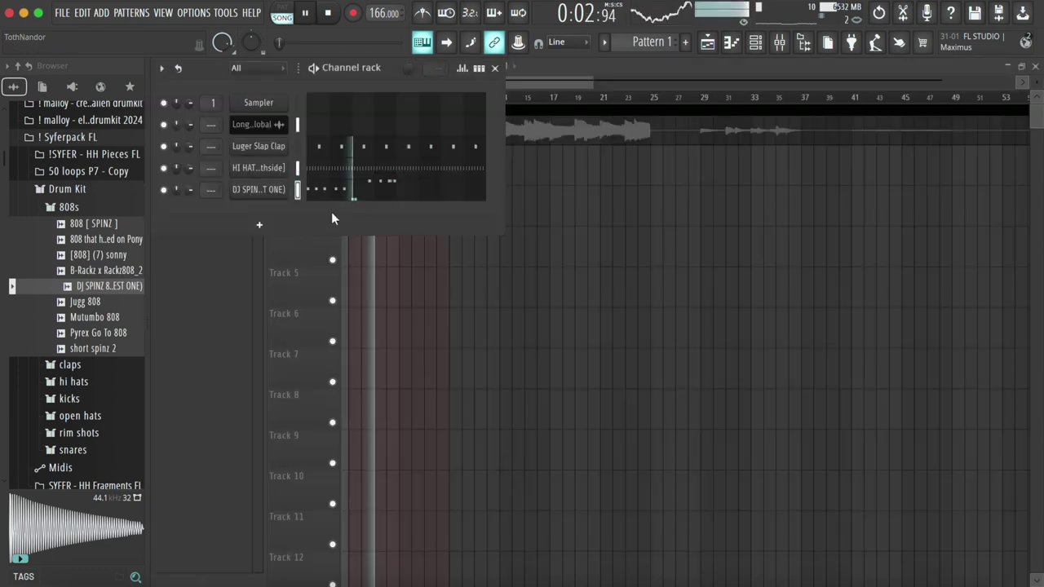
Step: Set the DJ SPINZ 808 channel to cut itself and extend its notes so that each one reaches the next
right_click(274, 193)
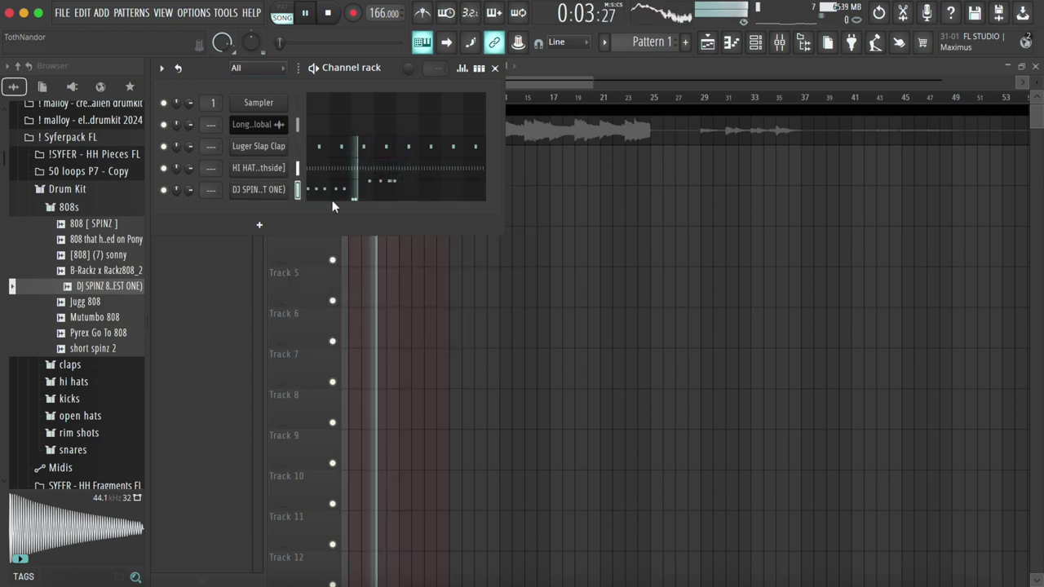
left_click(332, 200)
scroll(424, 289, "down", 3, "ctrl")
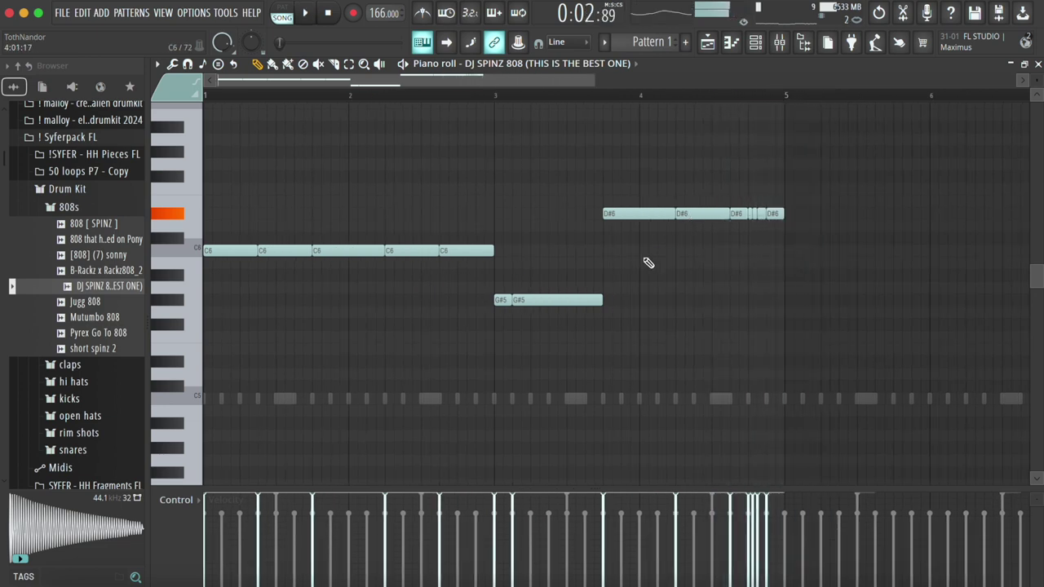
Step: Duplicate the four-bar 808 phrase into bars 5 to 8
key("ctrl+b")
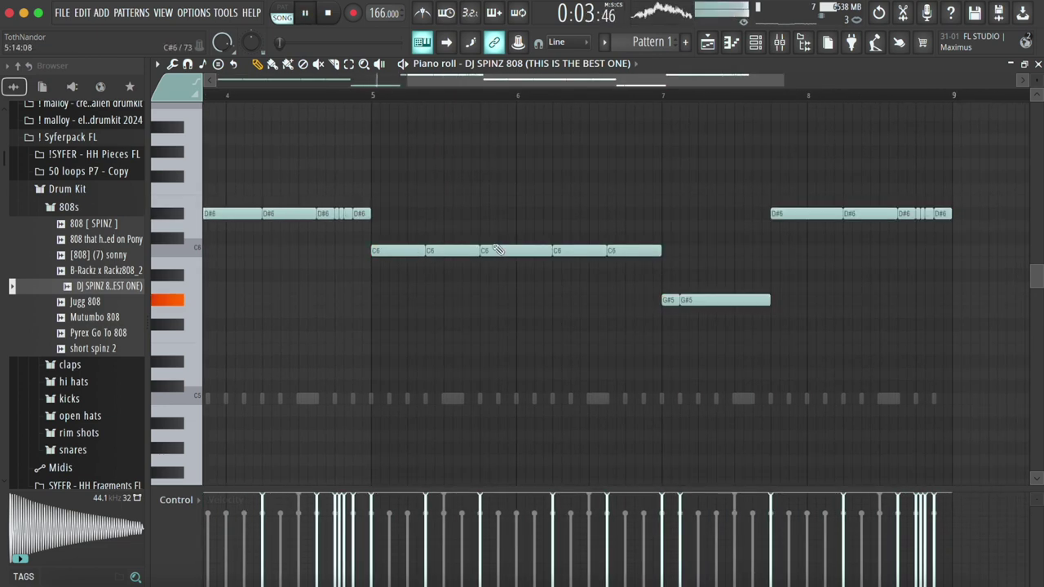
scroll(497, 250, "down", 2, "ctrl")
scroll(498, 249, "up", 2)
scroll(497, 249, "left", 1)
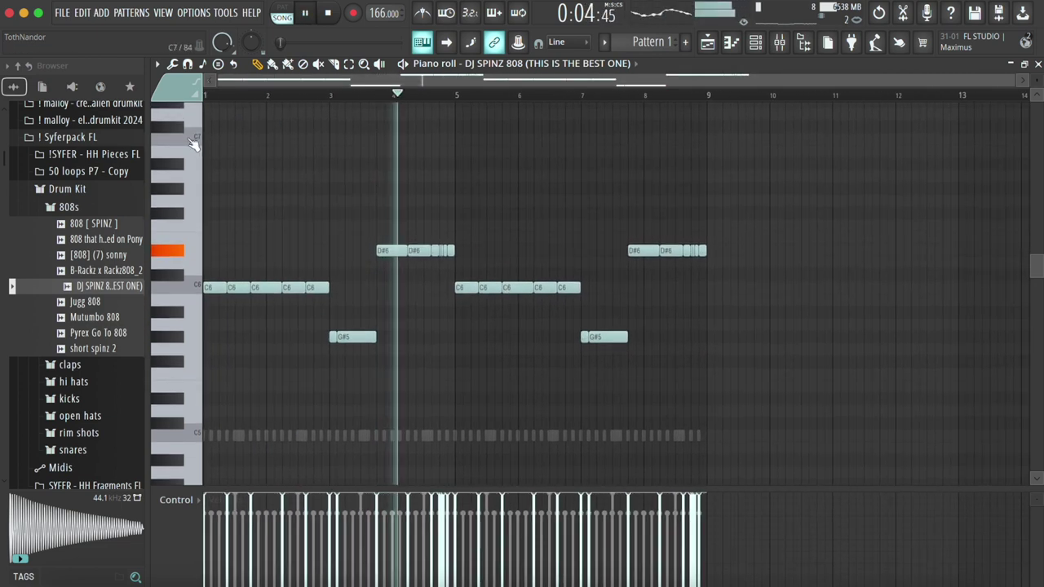
Step: Replace the long C6 note late in bar 5 with shorter ones and space the two G#5 notes evenly in bar 7
right_click(584, 341)
right_click(522, 289)
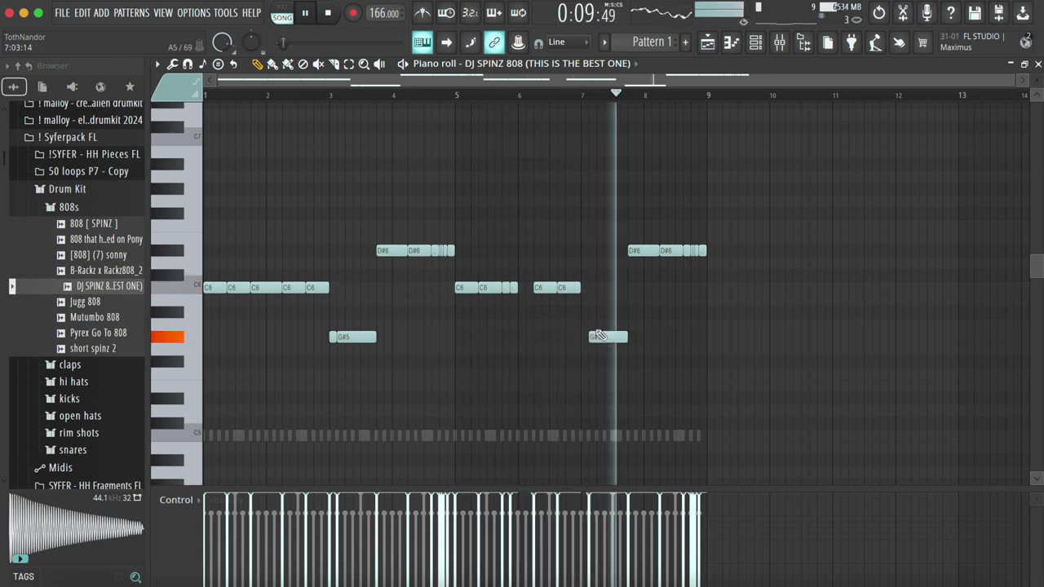
key("space")
left_click(583, 97)
key("space")
key("space")
mouse_move(615, 336)
left_mouse_down()
mouse_move(601, 335)
mouse_move(617, 336)
left_mouse_up()
key("space")
key("space")
left_click(626, 336)
key("space")
left_click_drag(638, 255, 705, 249, "ctrl")
key("ctrl+x")
key("space")
left_click(629, 95)
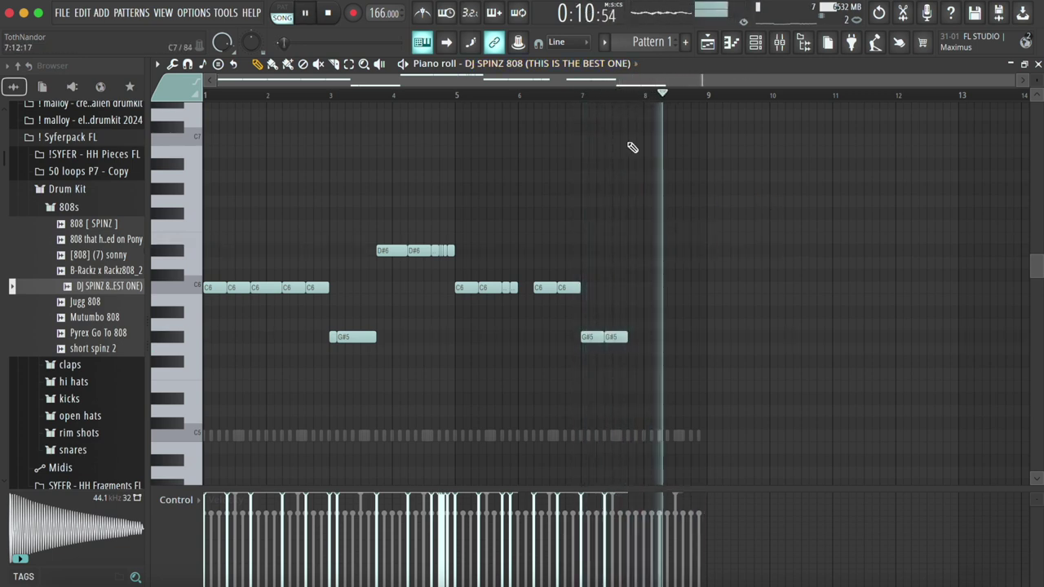
key("ctrl+z")
left_click(629, 96)
key("ctrl+d")
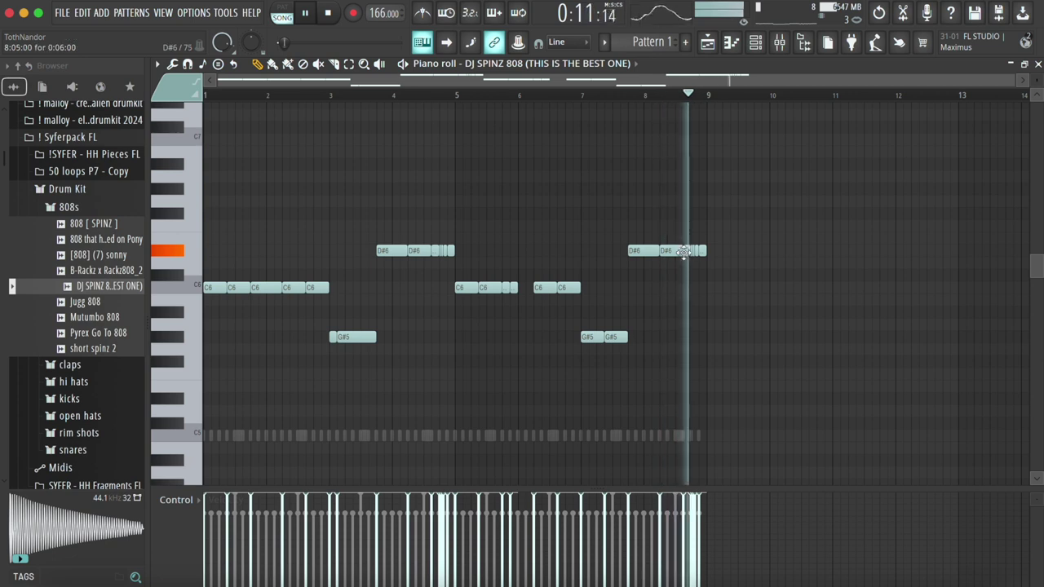
Step: Replace the chopped D#6 notes at the end of bar 8 with longer ones and apply Quick legato to the 808 notes
left_click_drag(692, 256, 702, 257, "ctrl")
key("Delete")
key("space")
key("space")
left_click(694, 255)
key("ctrl+l")
Step: Transpose all the 808 notes down one octave and play the line back from bar 1
key("ctrl+Down")
key("space")
key("space")
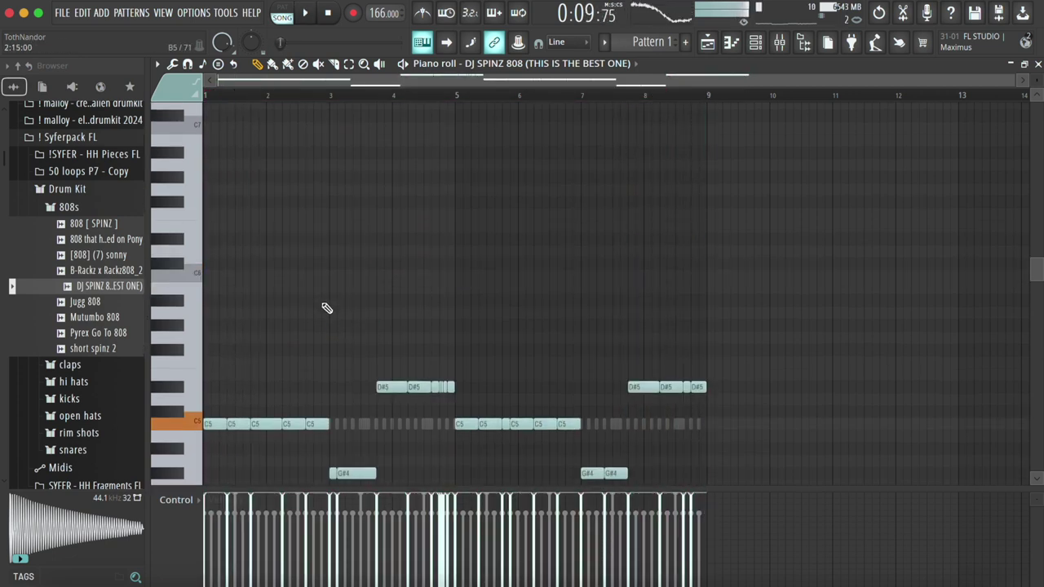
scroll(354, 440, "down", 2)
left_click(233, 94)
Step: Raise all the G#4 notes and the last C5 note of bar 2 by one octave
left_click(190, 398, "ctrl")
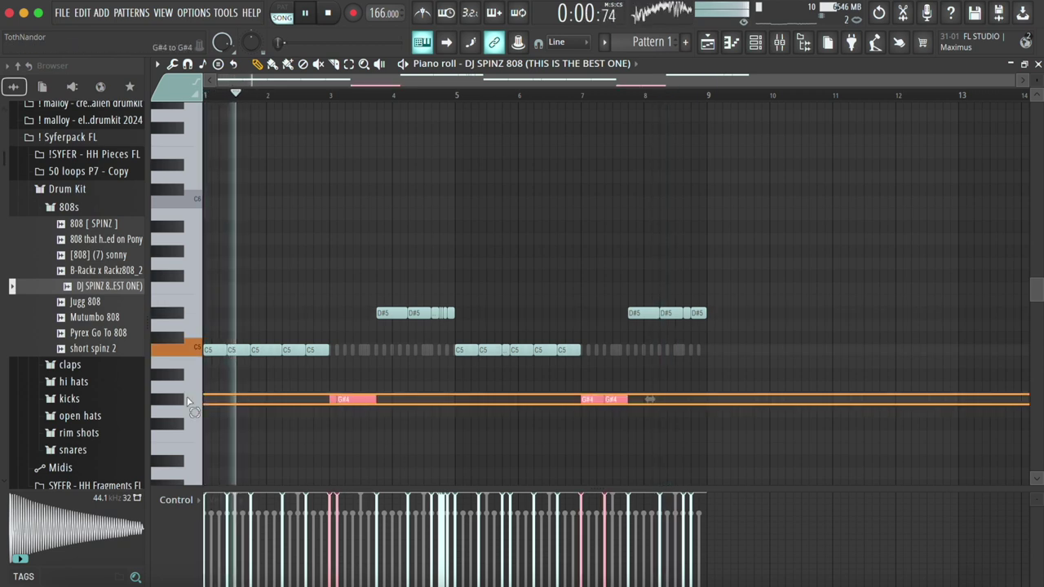
key("ctrl+Up")
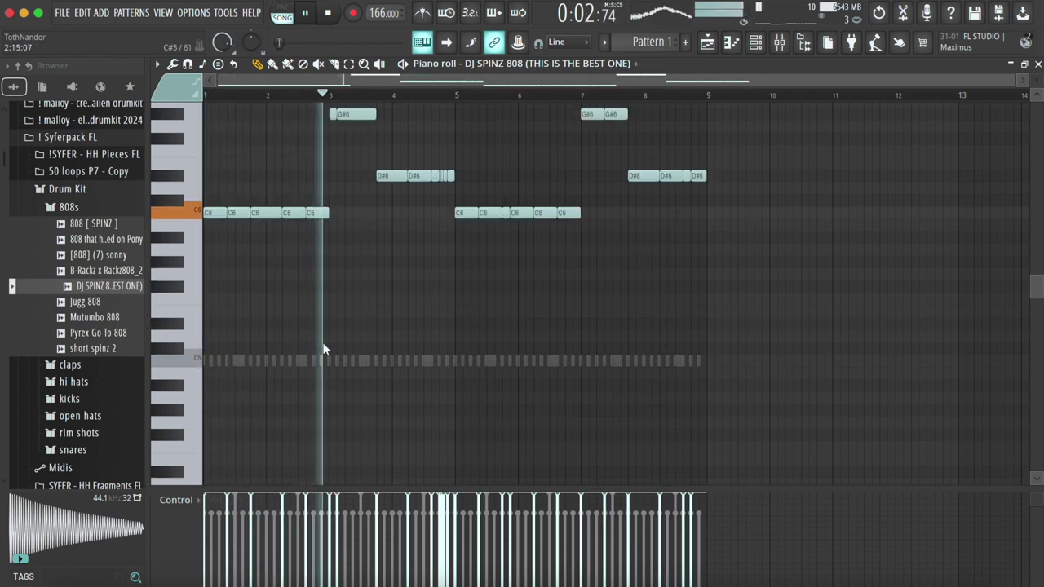
left_click(317, 359, "ctrl")
key("ctrl+Up")
double_click(317, 399, "ctrl")
left_click(317, 399, "ctrl")
Step: Raise the first C5 note of bar 5 and the last C5 note of bar 6 by one octave
left_click(470, 361, "ctrl")
key("ctrl+Up")
left_click(471, 362, "ctrl")
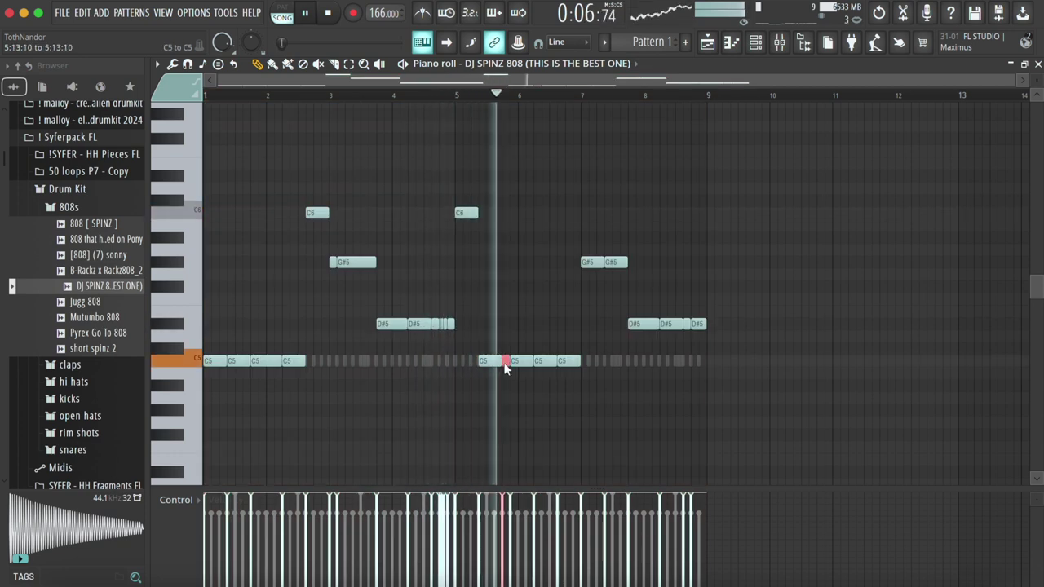
left_click(568, 361, "ctrl")
key("ctrl+Up")
left_click(564, 358, "ctrl")
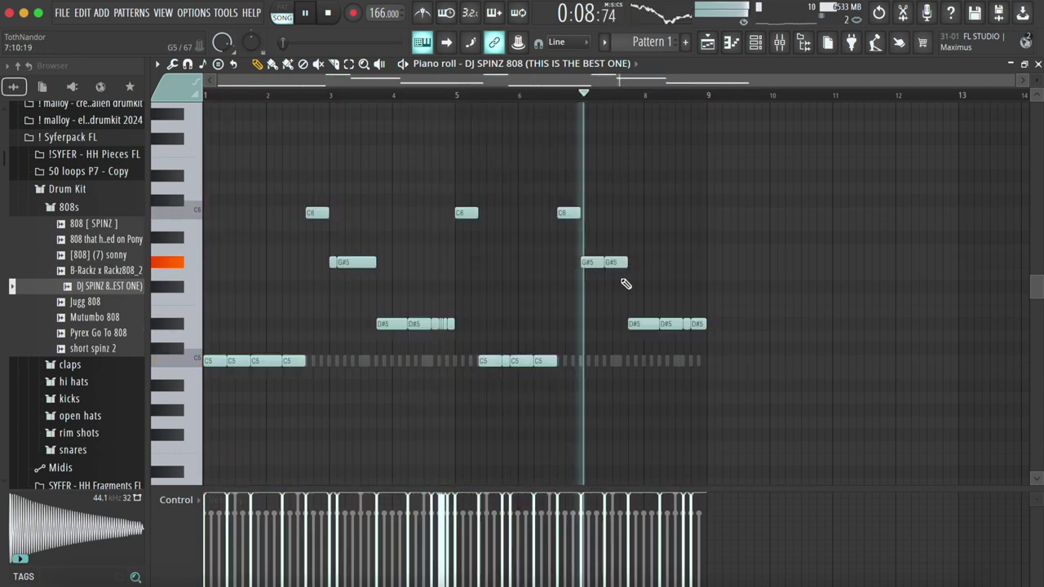
Step: Lower the second G#5 note in bar 7 and raise the short D#5 note late in bar 8, each by one octave
left_click(618, 262, "ctrl")
key("ctrl+Down")
left_click(619, 215, "ctrl")
left_click(688, 324, "ctrl")
key("ctrl+Up")
key("ctrl+a")
left_click(728, 292, "ctrl")
key("ctrl+a")
key("Escape")
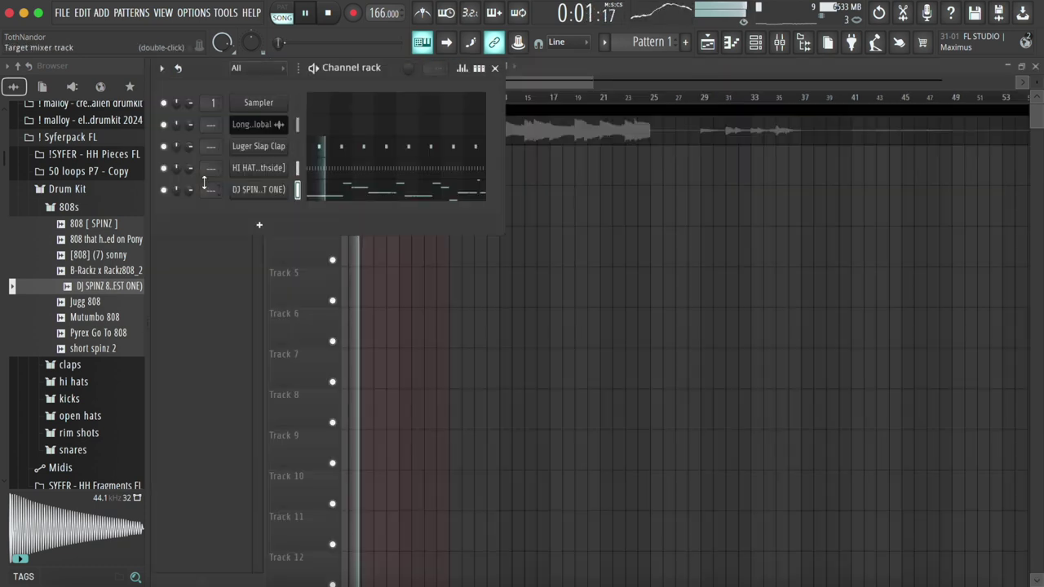
Step: Set the DJ SPINZ 808 channel's volume multiplier to 117%
left_click(258, 189)
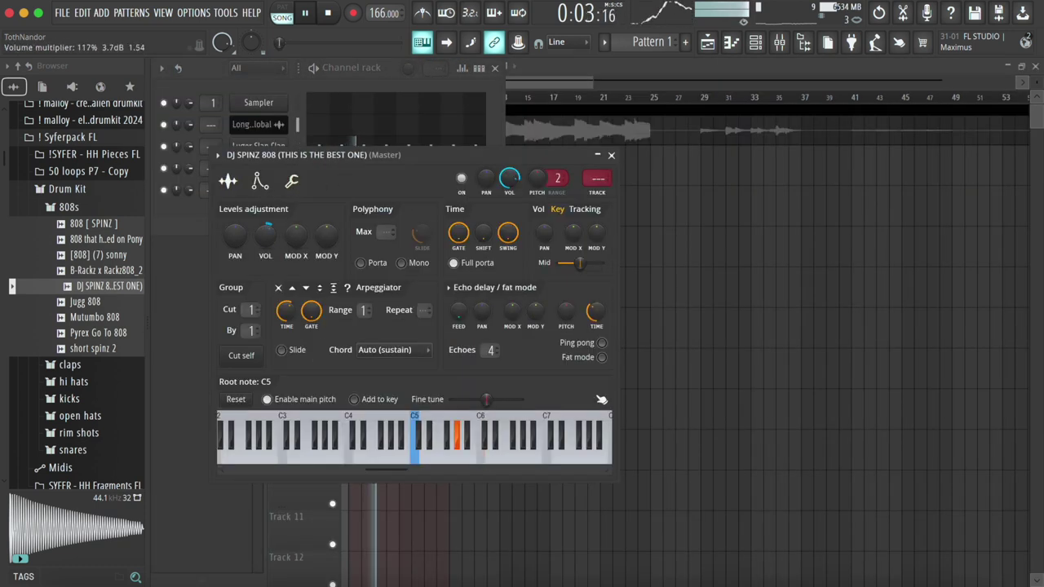
left_click(611, 155)
Step: Add the 808 Mafia - Snare 1 sample from the snares folder to the channel rack
left_click(64, 209)
left_click(60, 327)
left_click(73, 310)
left_click(96, 357)
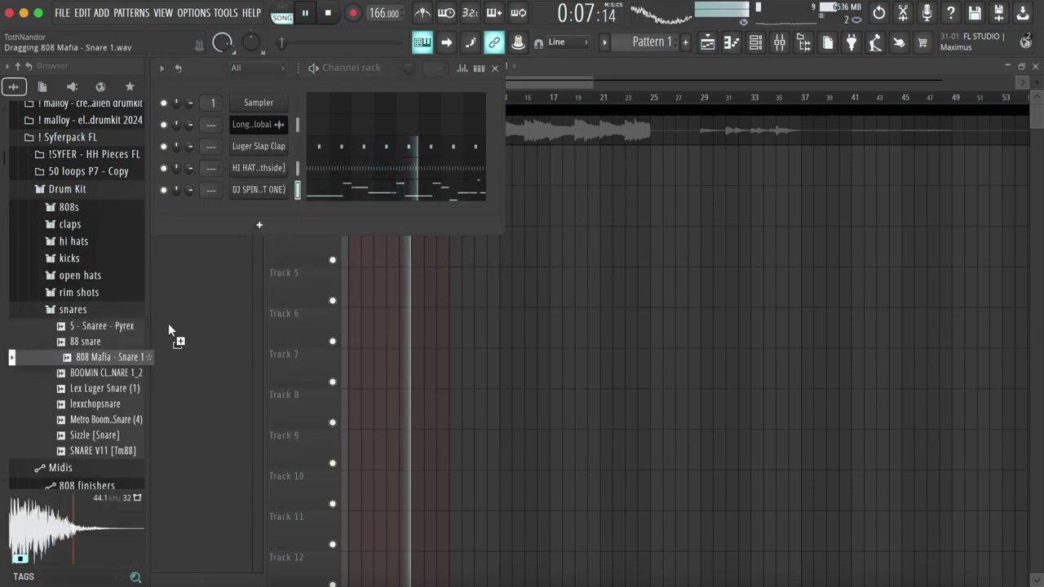
left_click_drag(259, 219, 260, 215)
Step: Enter five off-beat C5 snare notes across bars 1 to 4 in the 808 Mafia - Snare 1 piano roll
key("F7")
left_click_drag(224, 95, 43, 121)
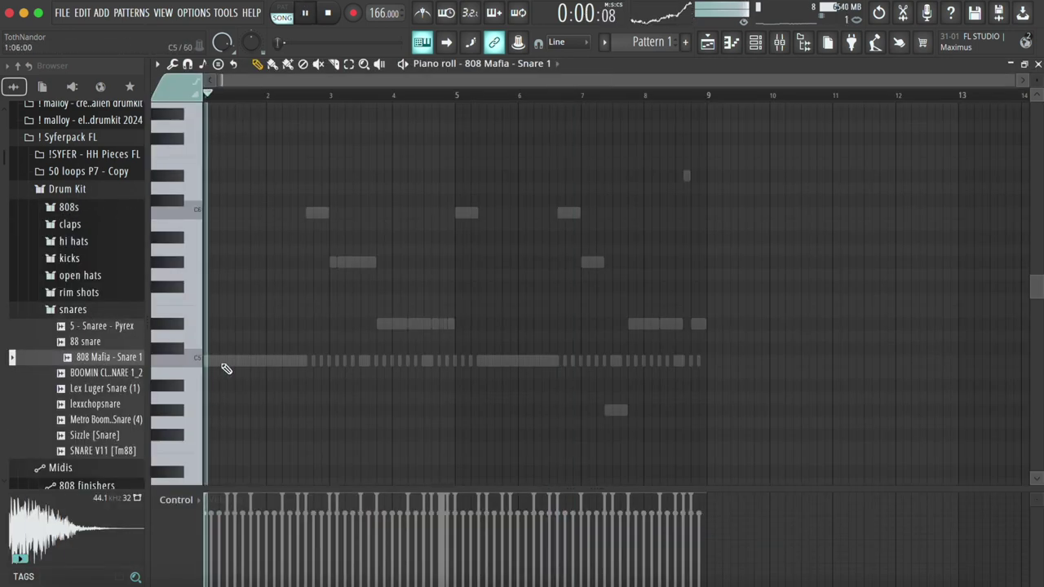
scroll(334, 393, "down", 2)
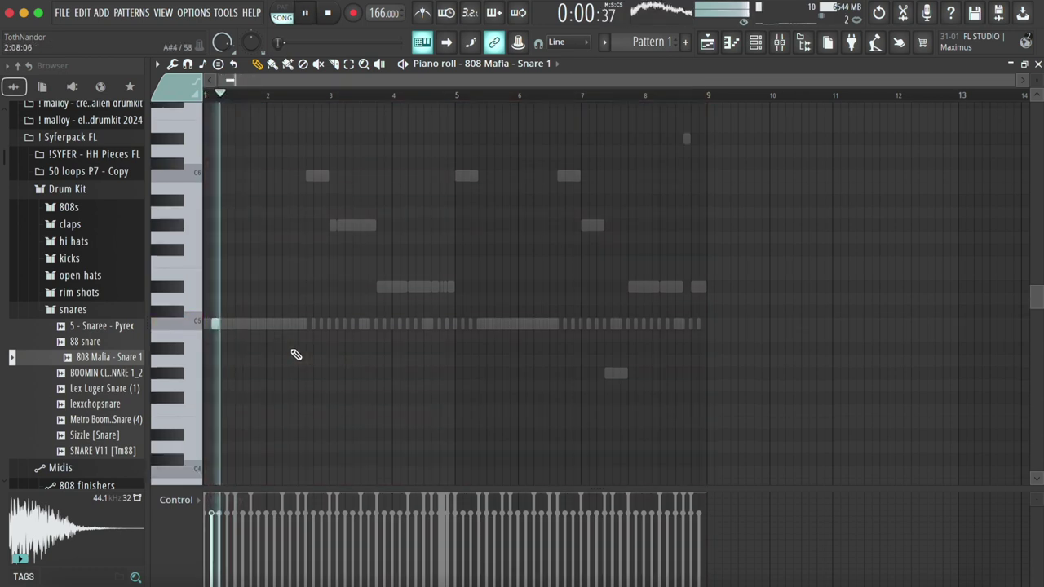
left_click(277, 324)
left_click(325, 327)
left_click(387, 327)
left_click(403, 326)
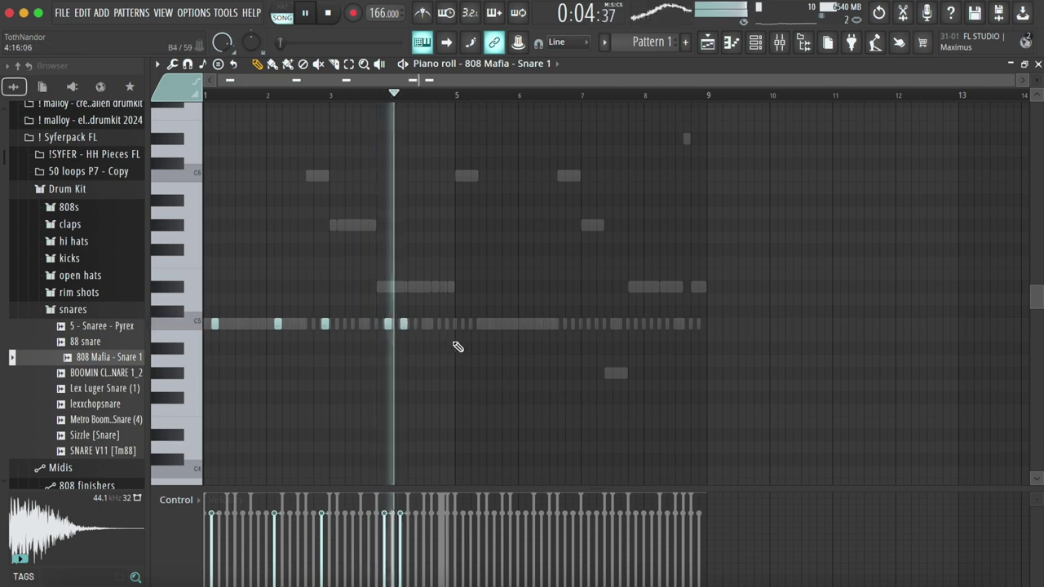
Step: Duplicate the snare pattern of bars 1 to 4 into bars 5 to 8
key("super+a")
left_click_drag(455, 95, 204, 95)
key("super+b")
key("super+d")
key("Escape")
Step: Add the DY #1 Hat sample from the open hats folder to the channel rack and shape its volume envelope with reduced sustain
left_click(90, 310)
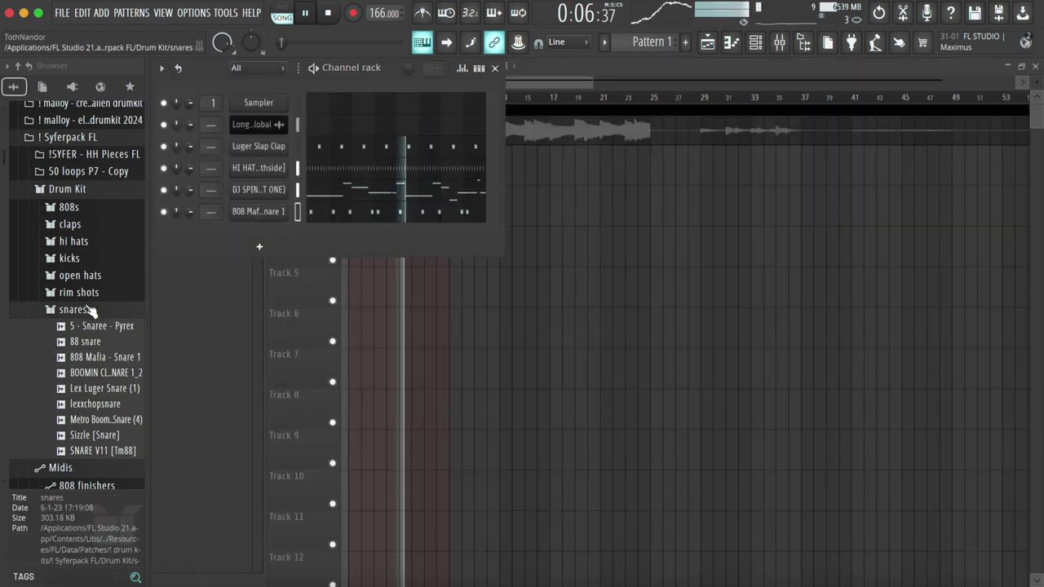
left_click(80, 275)
left_click(93, 339)
left_click_drag(94, 338, 270, 236)
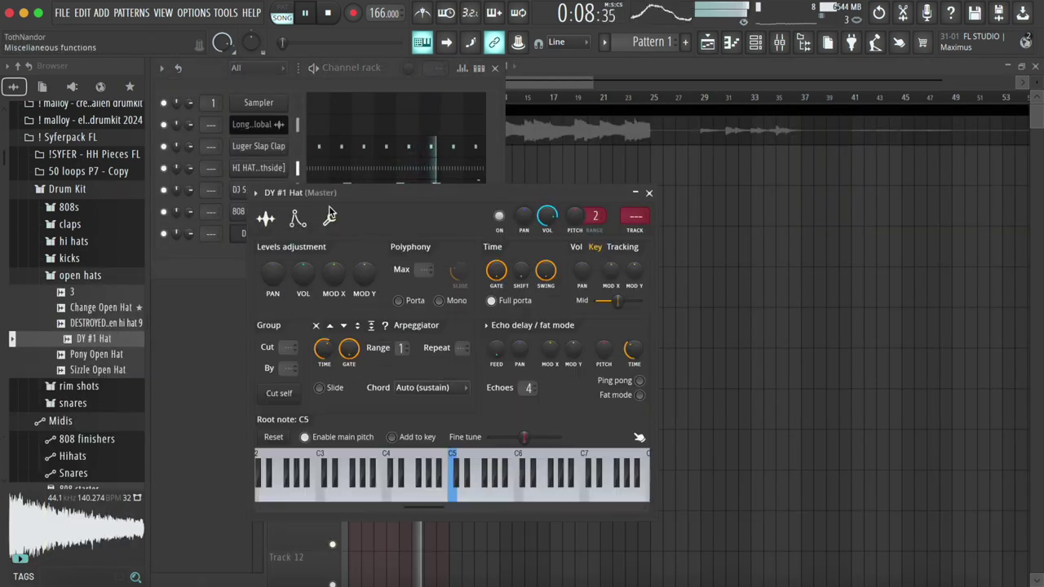
left_click(297, 219)
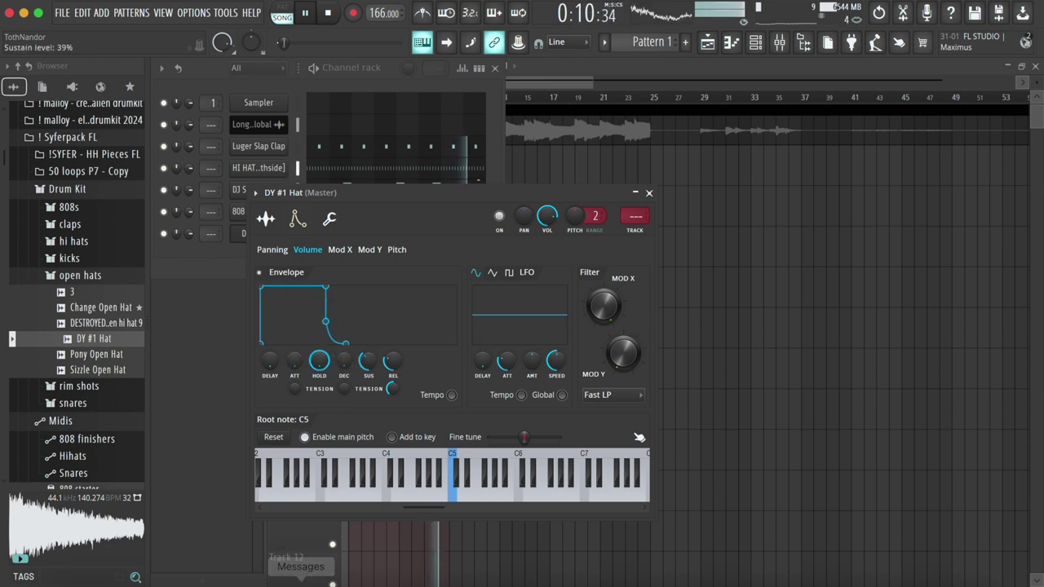
key("Escape")
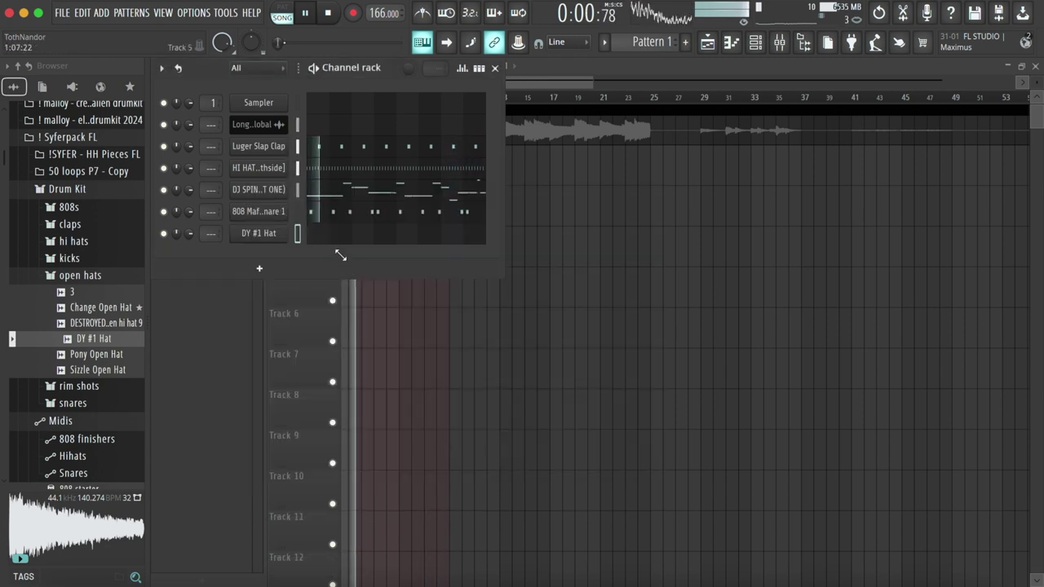
Step: Enter C5 open-hat notes at the start of bar 1, in bar 3 and twice in bar 4, and duplicate them into bars 5 to 8
key("F7")
key("space")
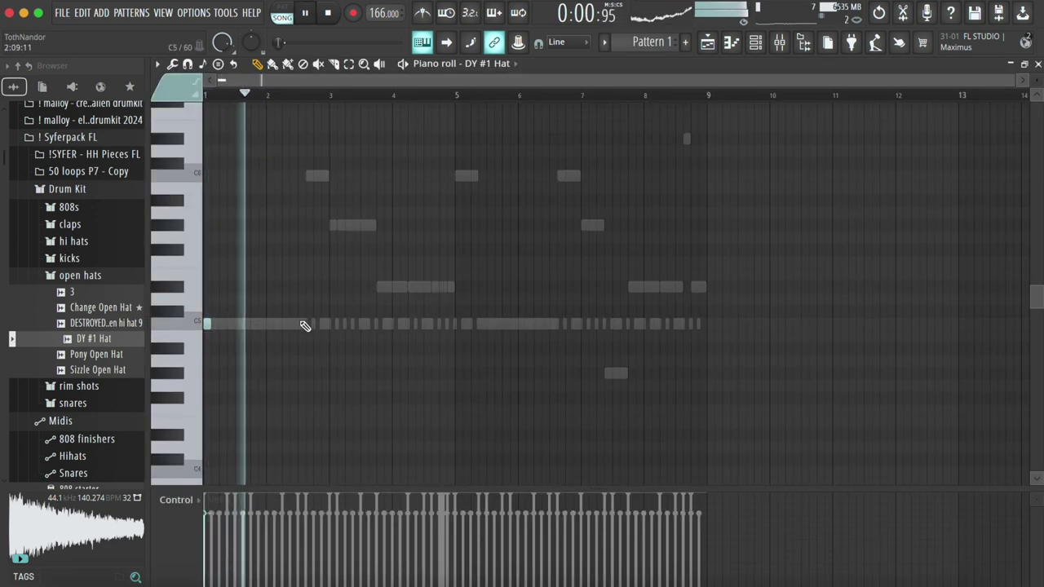
left_click(347, 325)
left_click(409, 328)
left_click(433, 326)
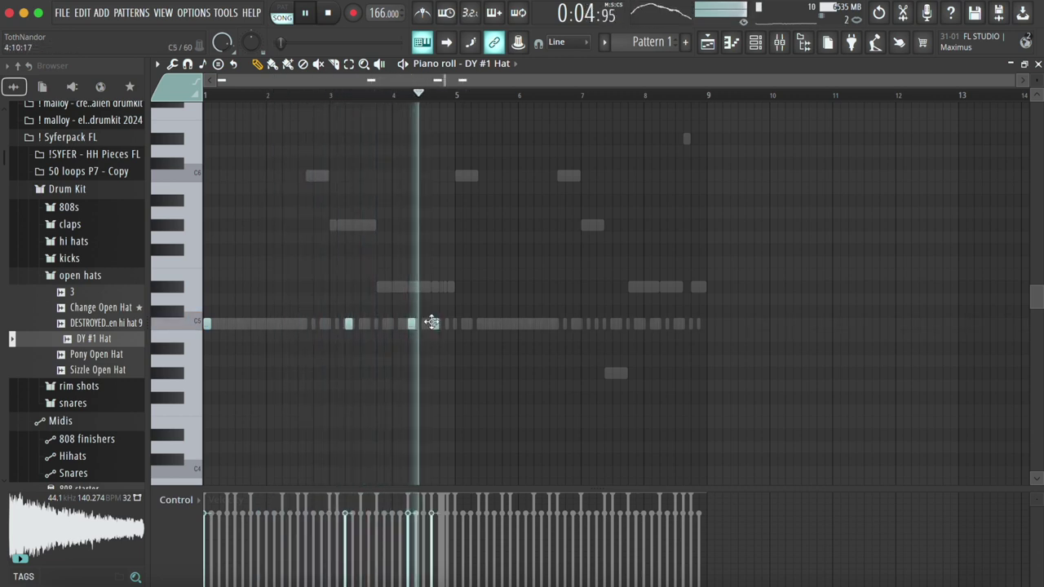
key("ctrl+b")
key("Escape")
left_click(104, 260)
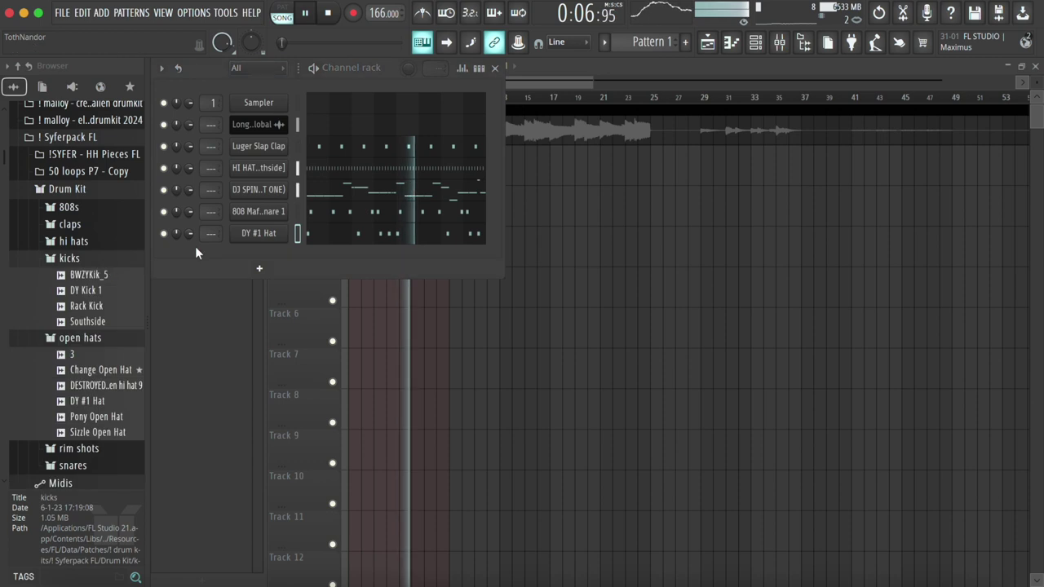
left_click(102, 191)
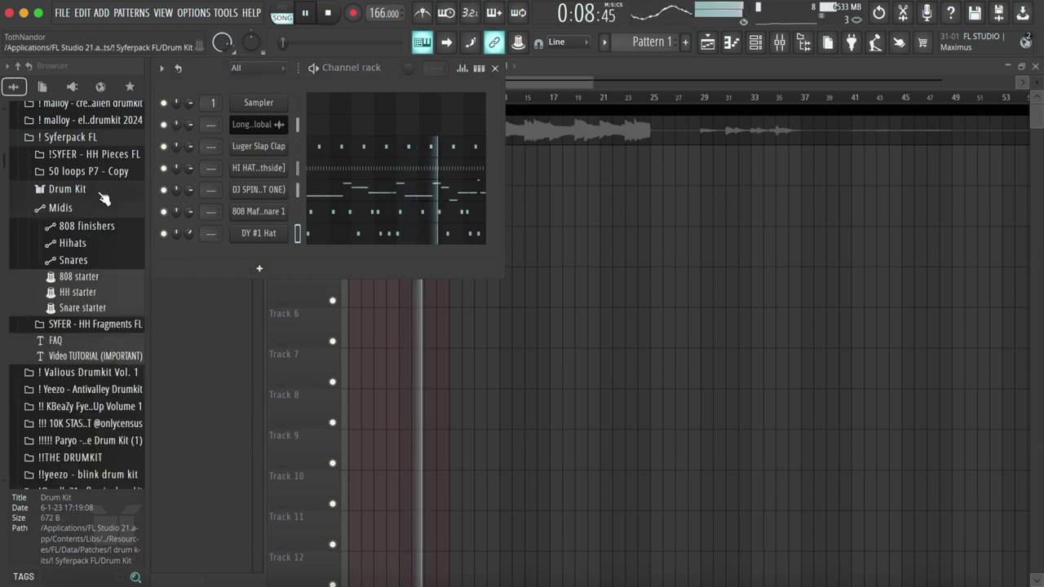
left_click(91, 139)
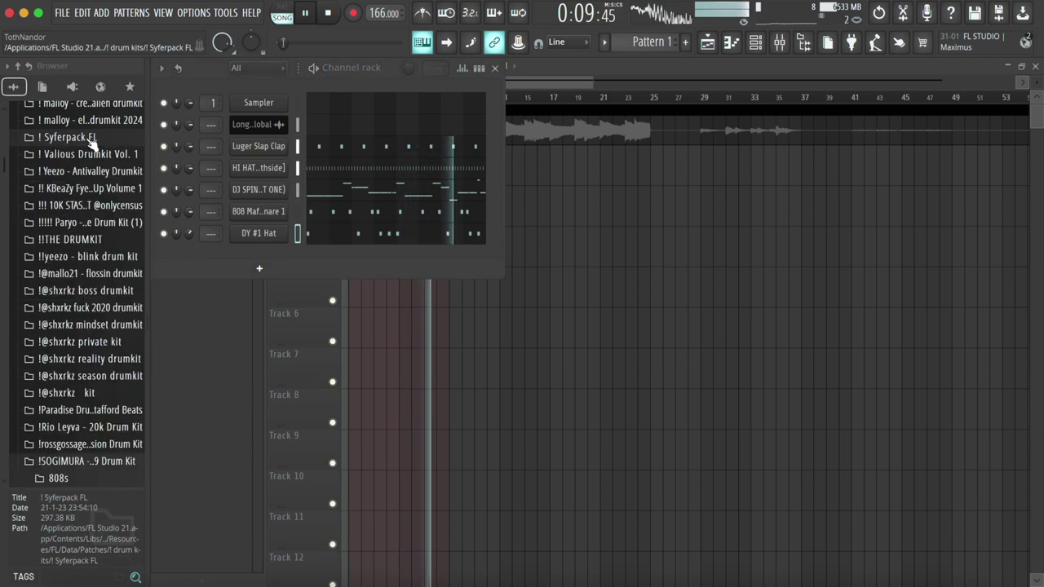
left_click(72, 275)
left_click(56, 376)
left_click_drag(81, 392, 277, 205)
Step: Copy all DJ SPINZ 808 notes into the Kick - 100 piano roll and convert them to short C5 hits
left_click(345, 194)
key("super+a")
key("super+c")
key("Escape")
left_click(353, 210)
key("super+v")
key("shift+d")
key("alt+k")
key("Return")
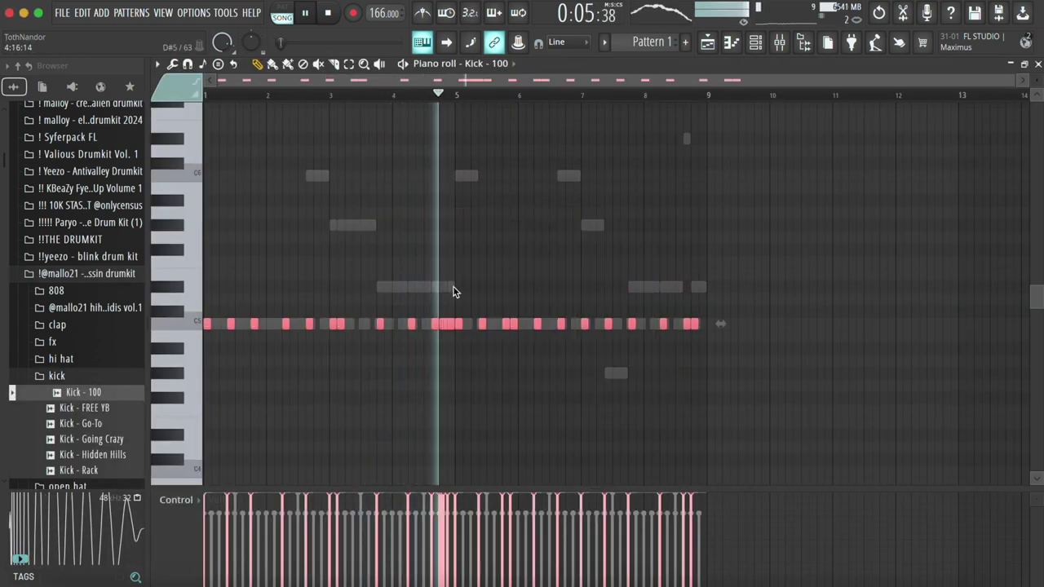
Step: Delete the extra rapid kick notes at the end of bar 4
scroll(454, 290, "up", 4)
left_click_drag(432, 305, 433, 346)
key("Delete")
key("shift+d")
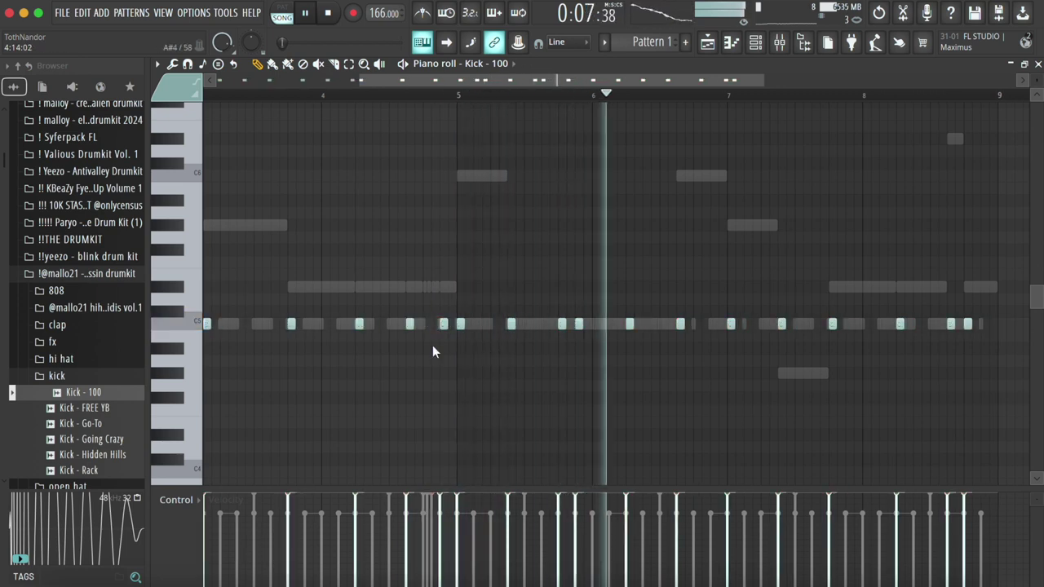
scroll(831, 364, "down", 3)
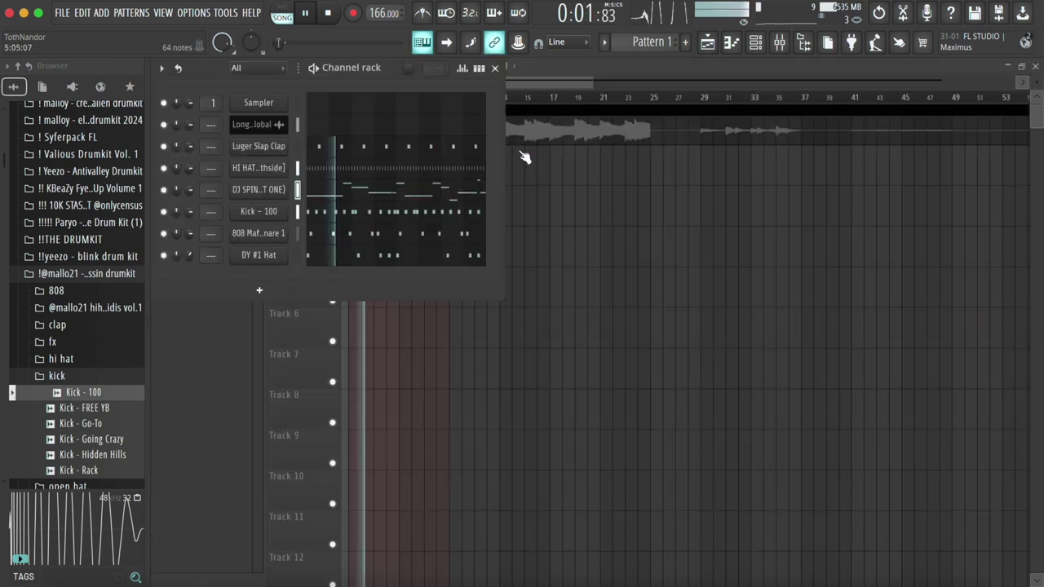
Step: Adjust the Long_Day clip's pitch shift and set the project tempo to 170 BPM
double_click(609, 123)
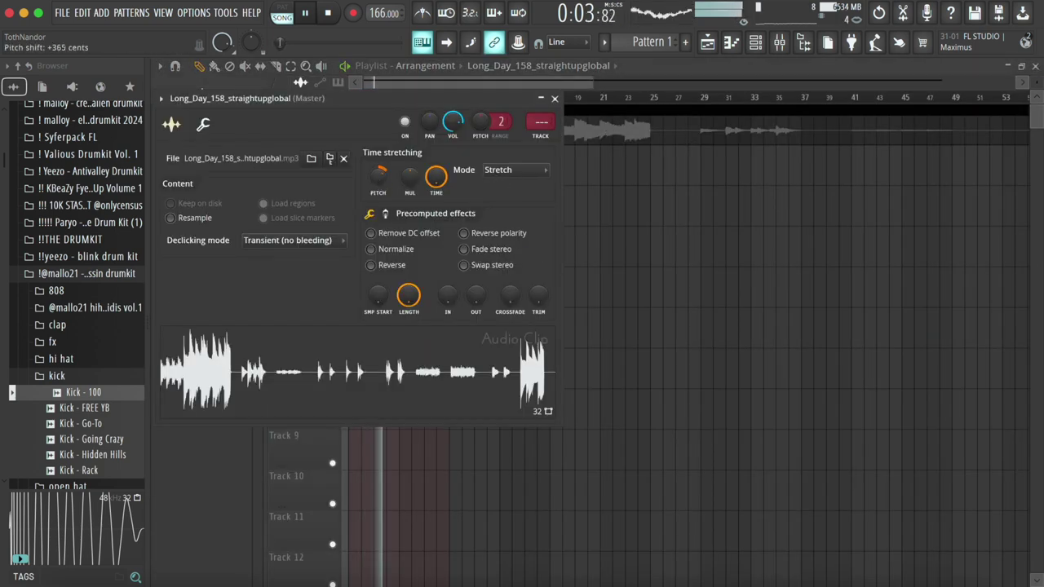
key("Escape")
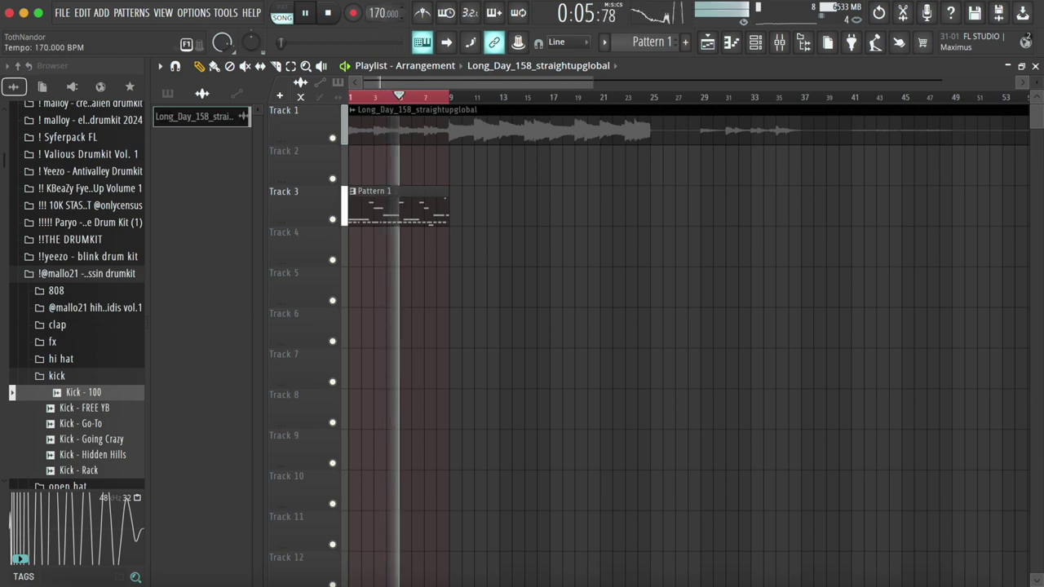
key("Return")
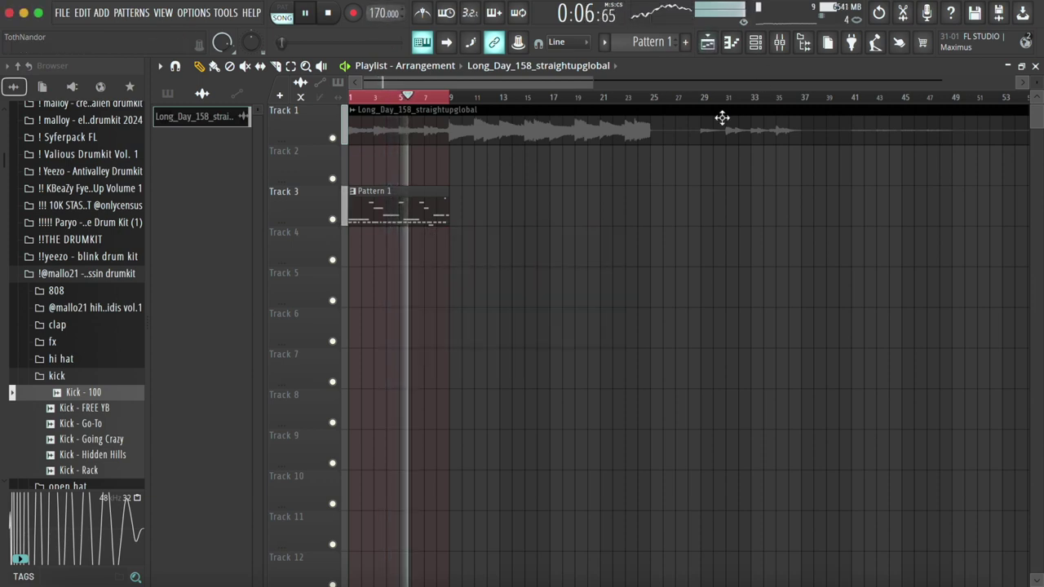
Step: Chop a mid-bar-1 HI HAT V2 note into a roll and add five C#4 accent notes across bars 1 and 2
left_click(778, 46)
left_click(757, 46)
left_click(283, 166)
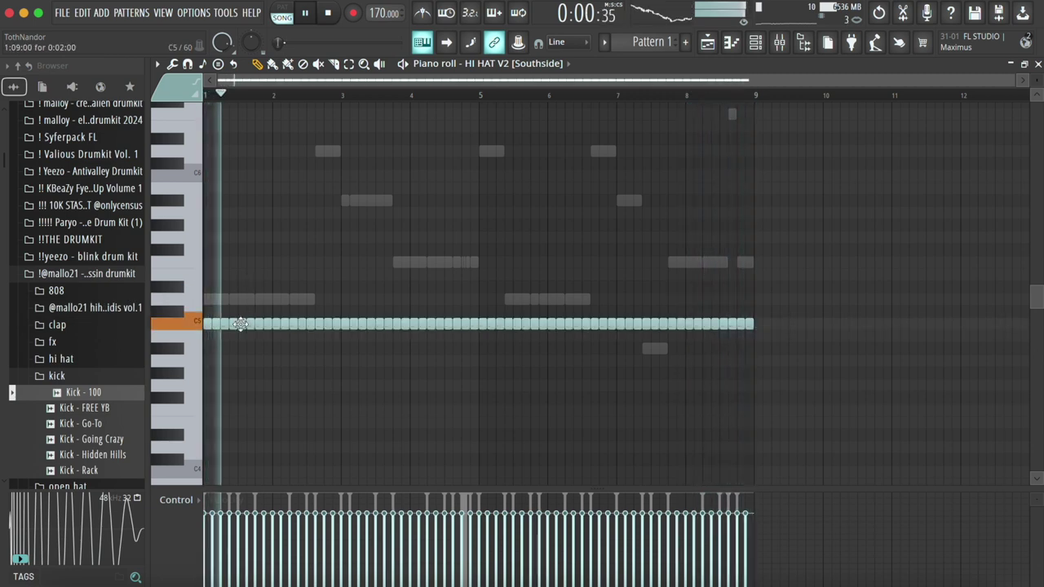
key("space")
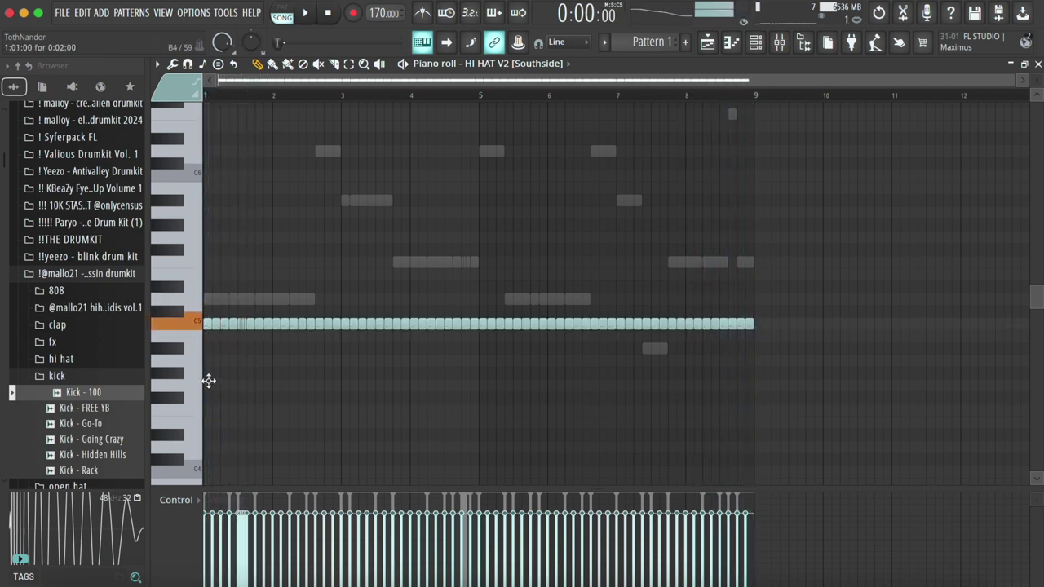
left_click(271, 461)
key("space")
left_click_drag(285, 460, 292, 461)
left_click(319, 463)
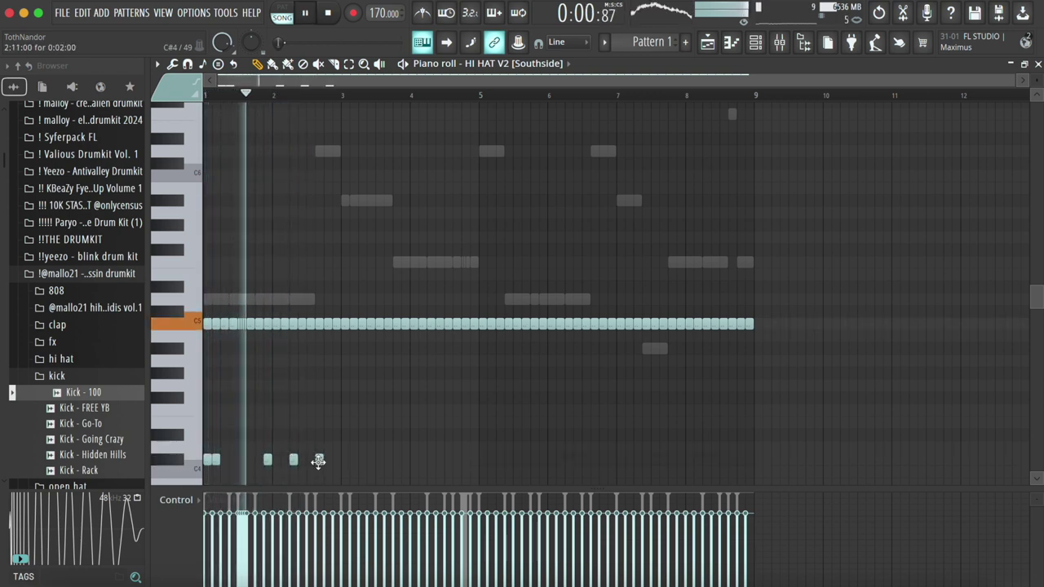
Step: Chop the last hi-hat note of bar 2 into a roll, delete everything from bar 3 onward and duplicate bars 1 and 2 into bars 3 and 4
left_click(325, 323, "ctrl")
key("ctrl+u")
key("ctrl+d")
left_click_drag(342, 325, 941, 351)
key("Delete")
key("ctrl+b")
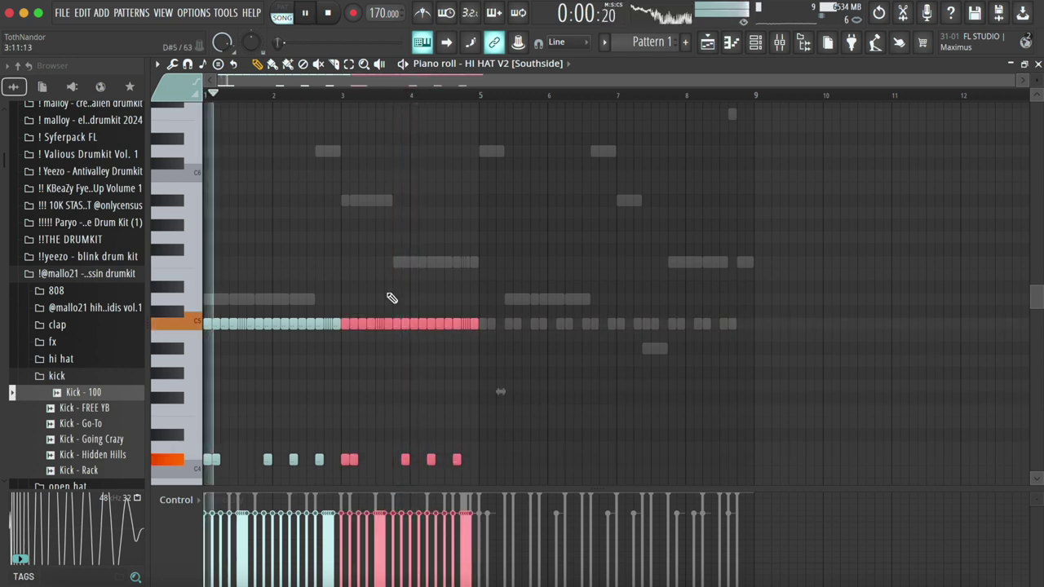
Step: Lower the velocity of all C#4 notes in the hi-hat pattern
key("ctrl+d")
left_click(191, 461, "ctrl")
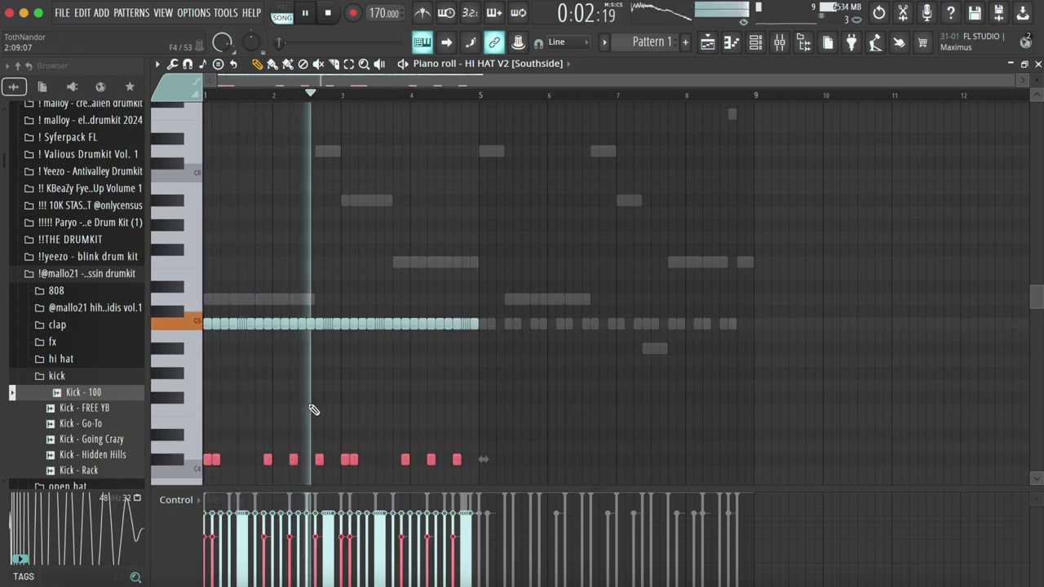
key("ctrl+d")
Step: Delete the copied hi-hat roll in the middle of bar 3
scroll(359, 347, "up", 2)
left_click(392, 325, "ctrl")
key("ctrl+u")
key("Delete")
key("space")
key("space")
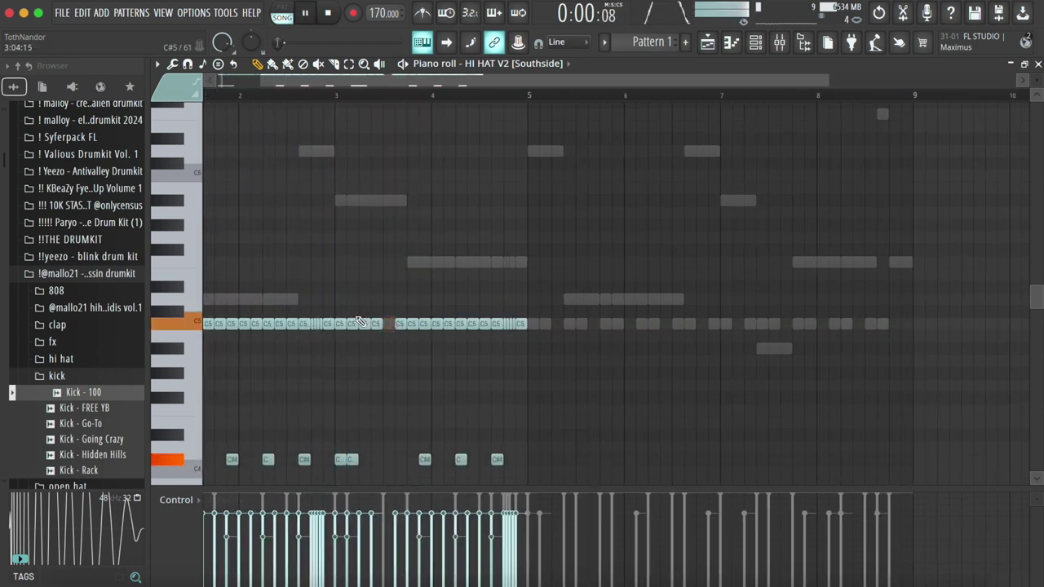
Step: Enter two short C5 hits at the start of bar 3, refill the gap with plain notes and chop the beat 4 note into a roll
scroll(338, 324, "up", 3)
left_click_drag(355, 326, 338, 325)
left_click(350, 325)
left_click(441, 326)
left_click(465, 326)
left_click_drag(543, 325, 541, 326)
key("ctrl+u")
Step: Replace the closing roll of bar 4 with short hi-hat hits and duplicate bars 1 to 4 into bars 5 to 8
key("ctrl+d")
left_click_drag(767, 336, 883, 330)
key("Delete")
left_click(707, 325)
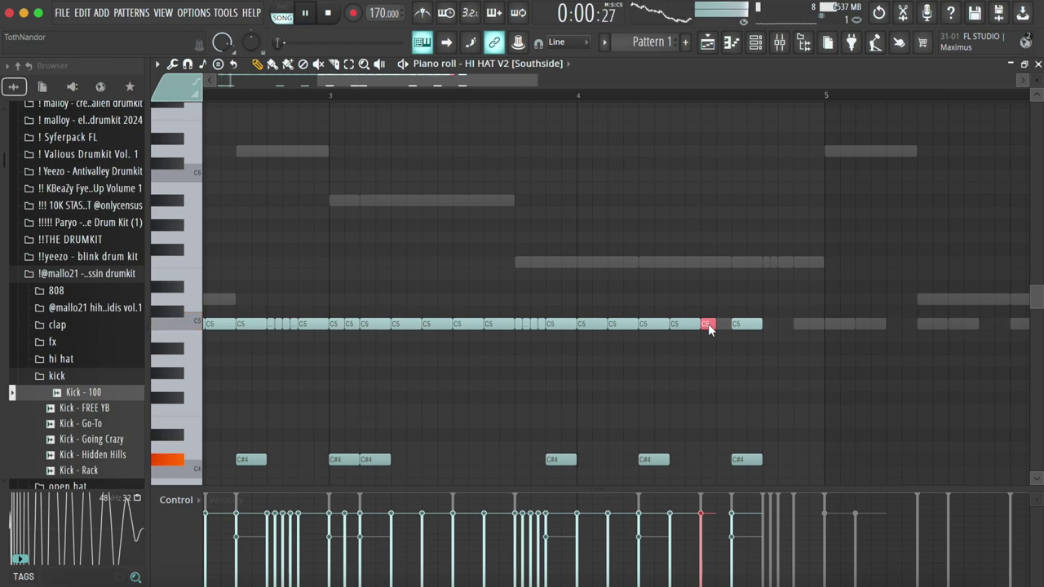
key("ctrl+d")
key("ctrl+b")
scroll(765, 375, "down", 3)
key("ctrl+d")
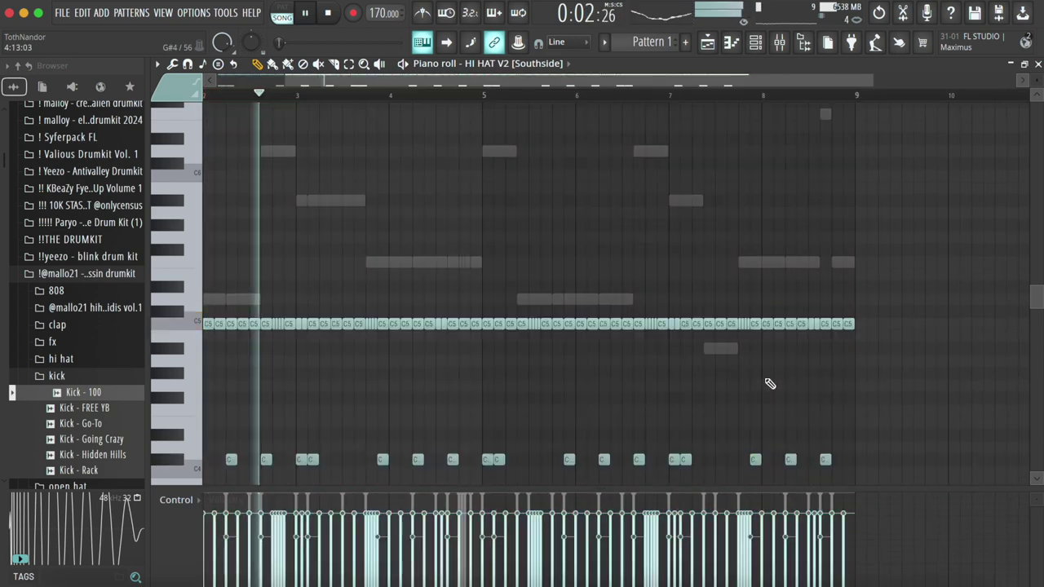
Step: Shape the DJ SPINZ 808's volume envelope with a hold time of about 65% and a lowered release
key("Escape")
left_click(284, 193)
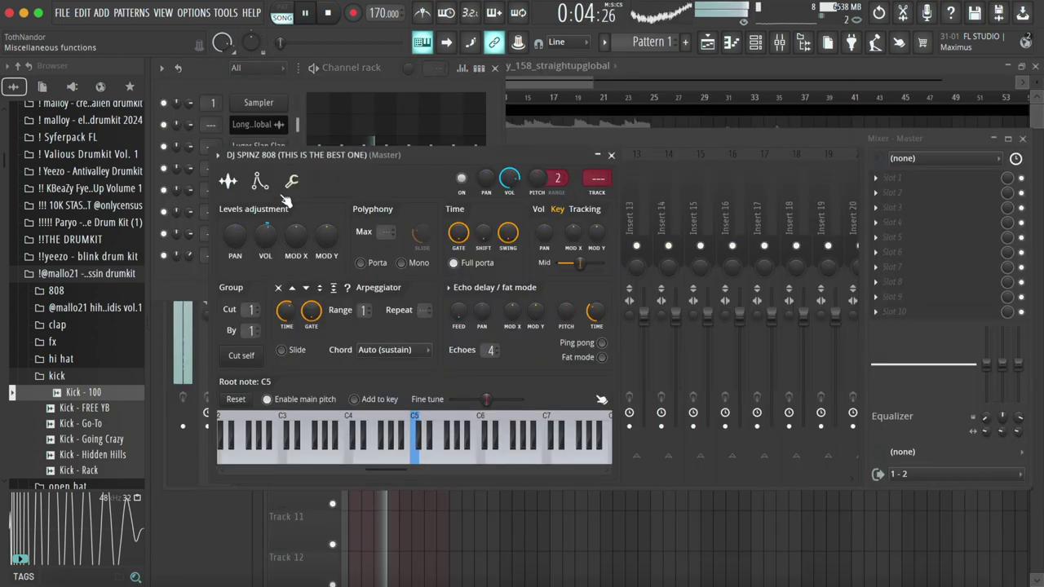
left_click(291, 182)
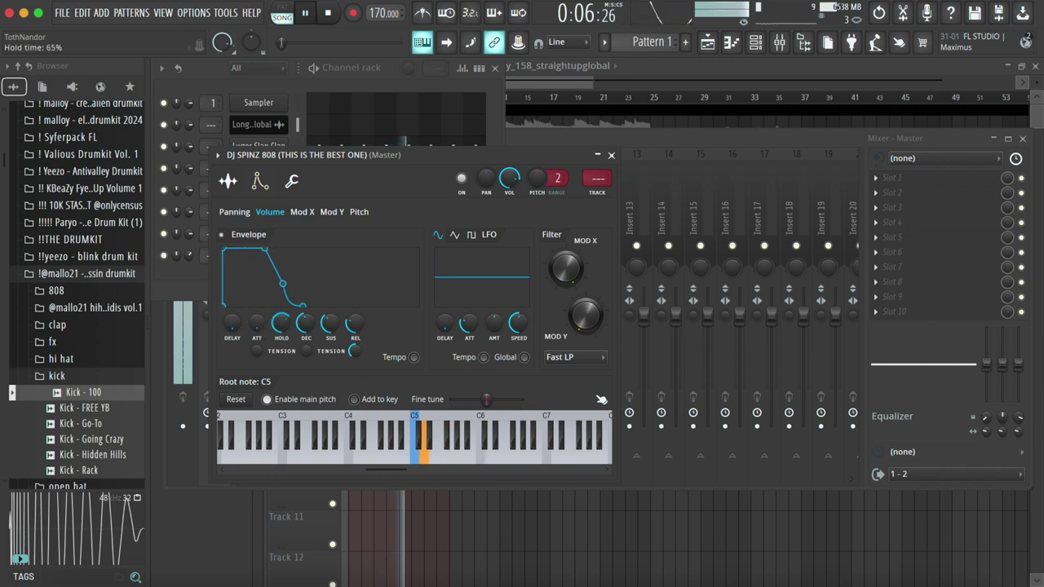
left_click_drag(352, 325, 335, 583)
key("Escape")
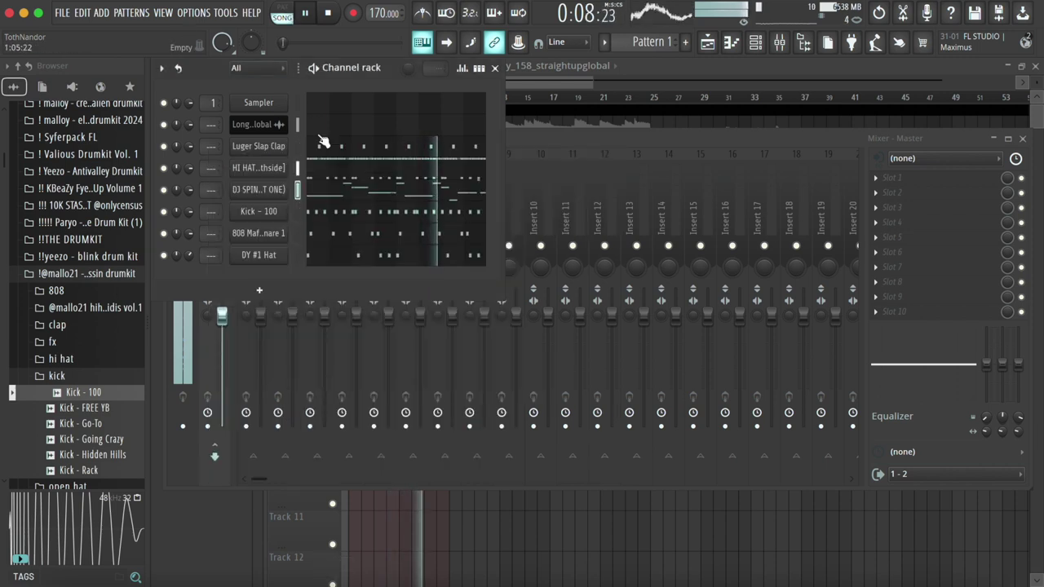
Step: Route the melody and drum channels to their own mixer tracks, starting at insert 2
key("ctrl+l")
key("F6")
right_click(291, 266)
right_click(287, 253)
Step: Load Fruity Parametric EQ 2 on the Long_Day mixer track, cutting the low end steeply and boosting the upper mids
left_click(893, 178)
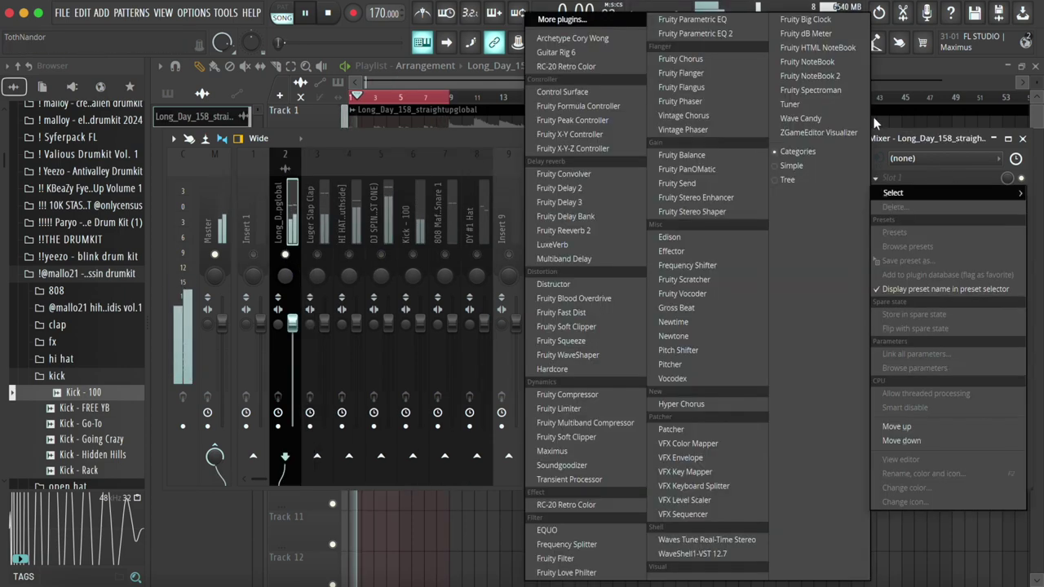
left_click(758, 37)
left_click_drag(374, 334, 357, 418)
left_click_drag(495, 335, 495, 345)
left_click_drag(535, 335, 576, 331)
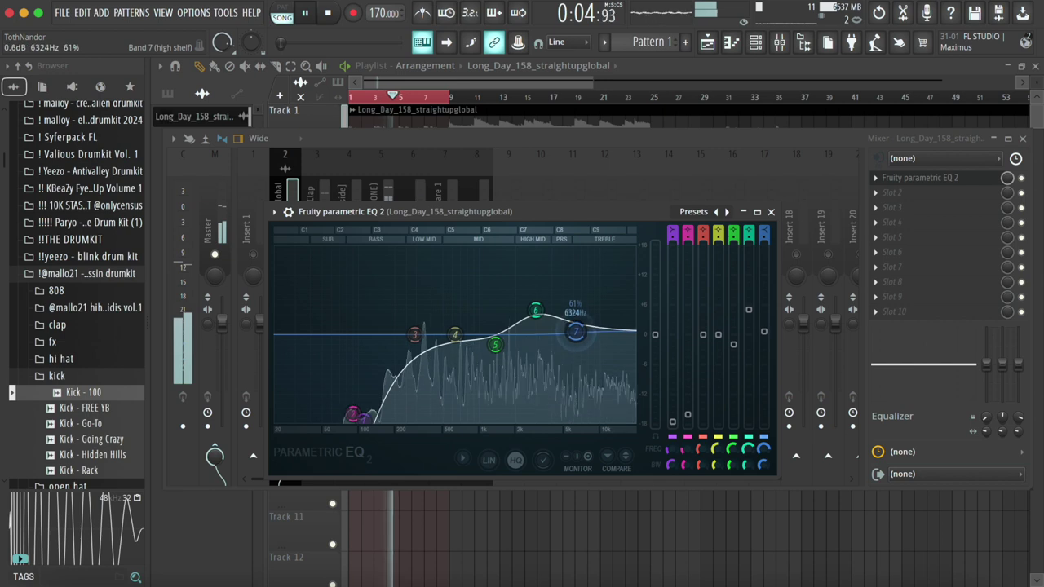
left_click_drag(454, 334, 444, 331)
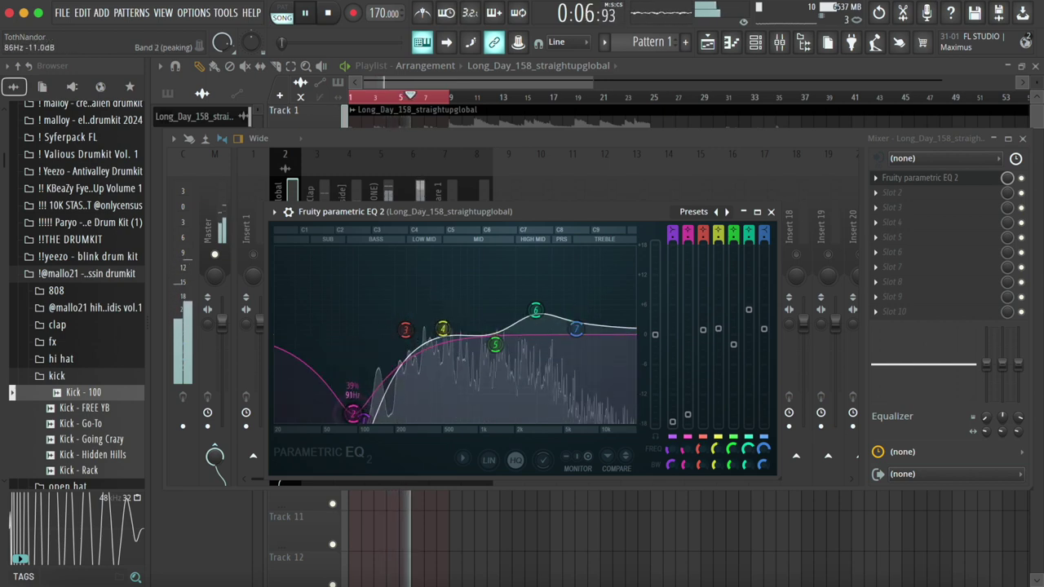
key("Escape")
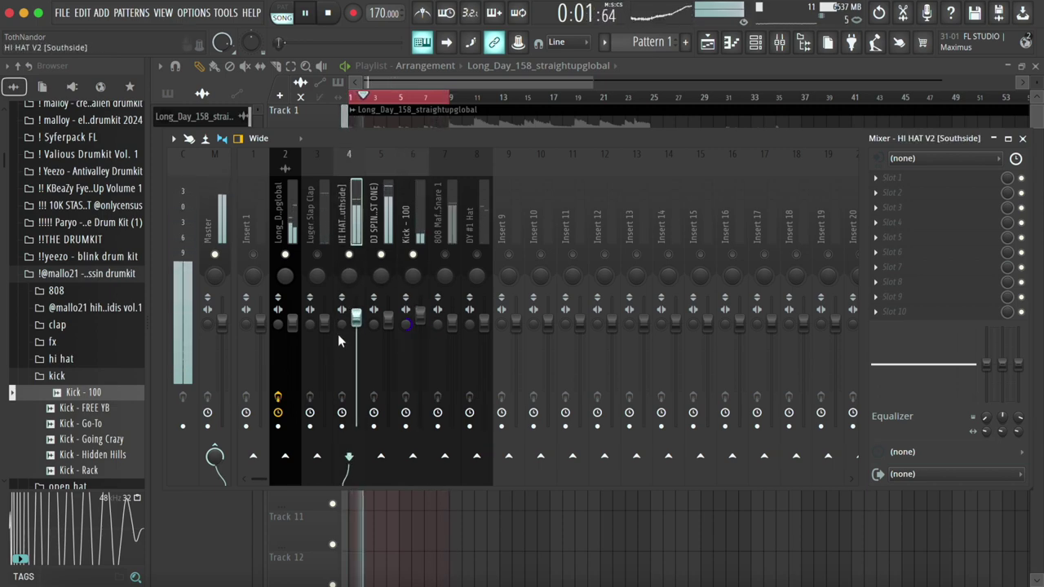
Step: Load the hh effect (gross beat) preset from the malloy crestfallen drumkit onto the HI HAT V2 mixer track
left_click(90, 258)
scroll(94, 269, "up", 3)
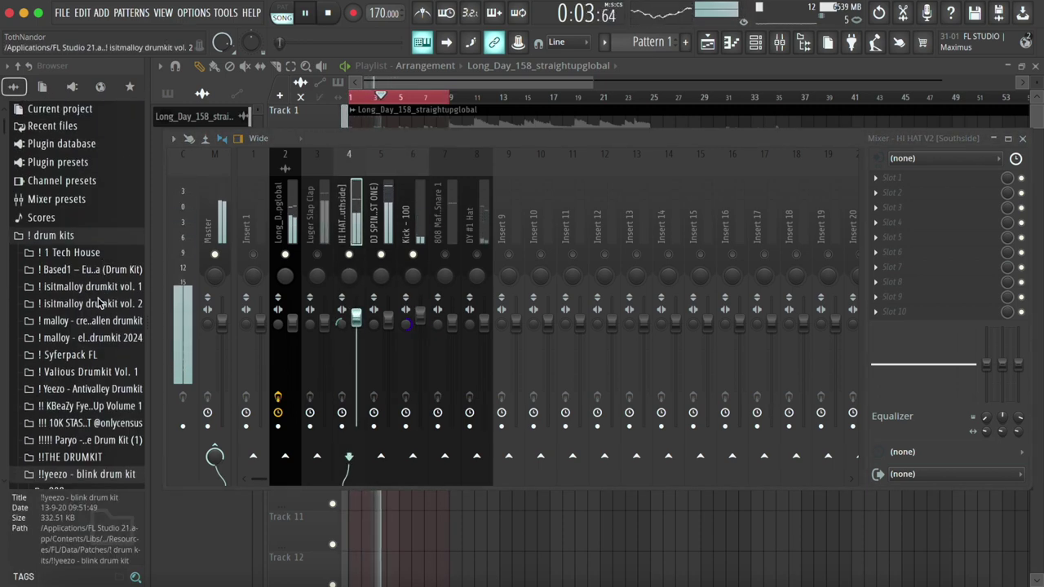
left_click(96, 323)
left_click_drag(97, 420, 356, 228)
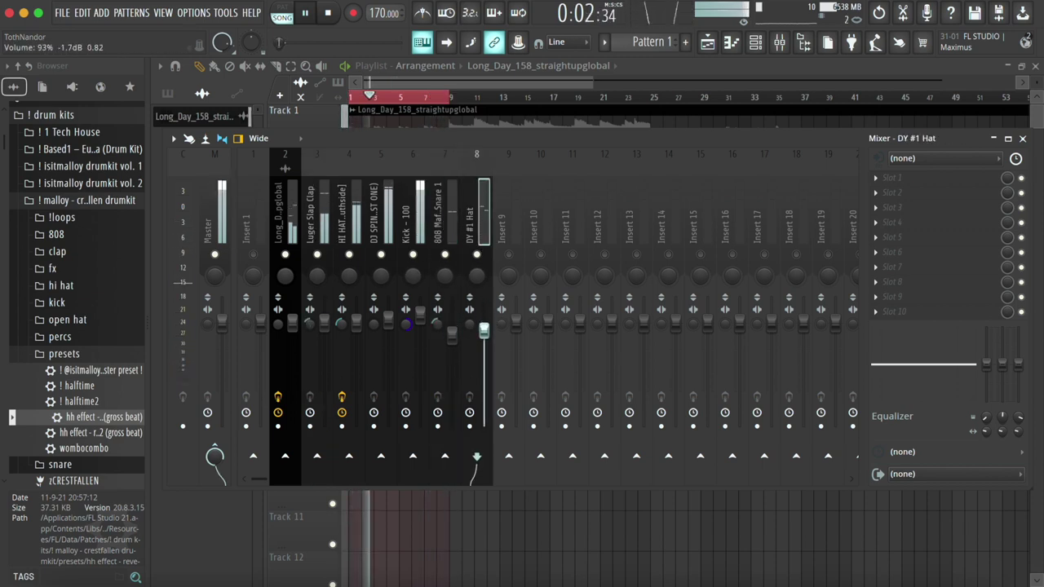
right_click(215, 207)
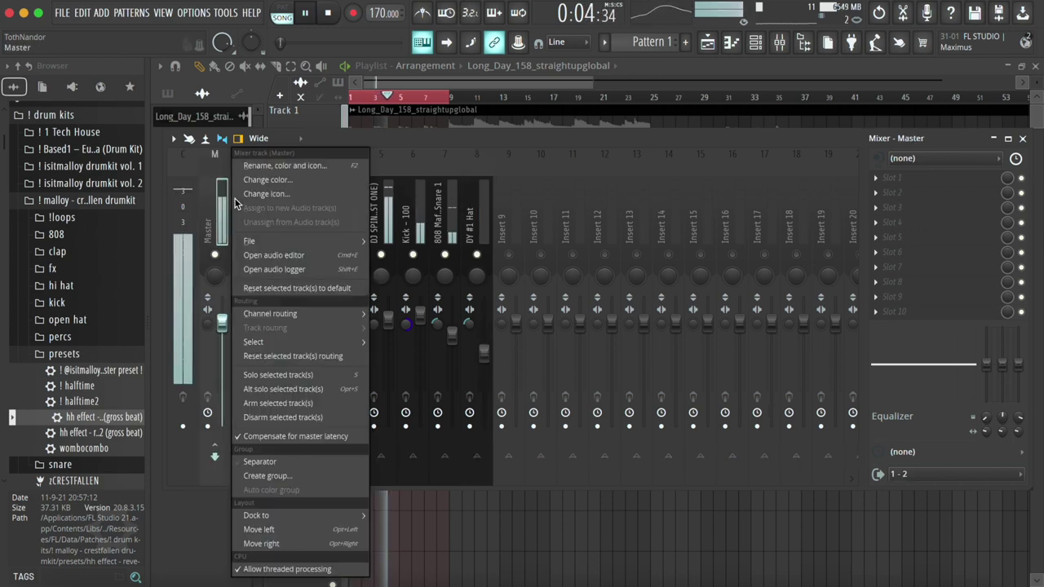
mouse_move(261, 241)
left_click(423, 313)
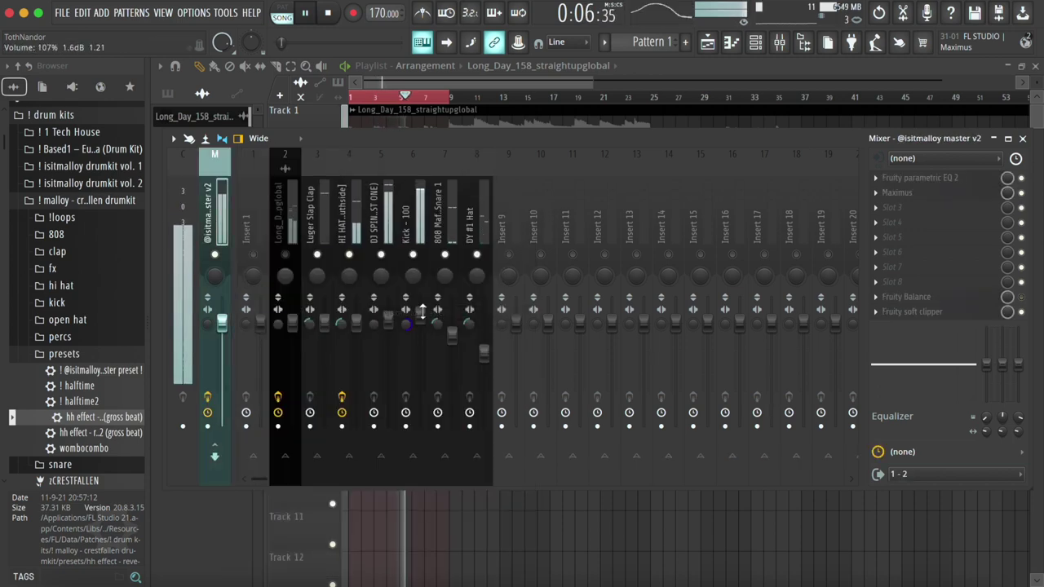
left_click(425, 238)
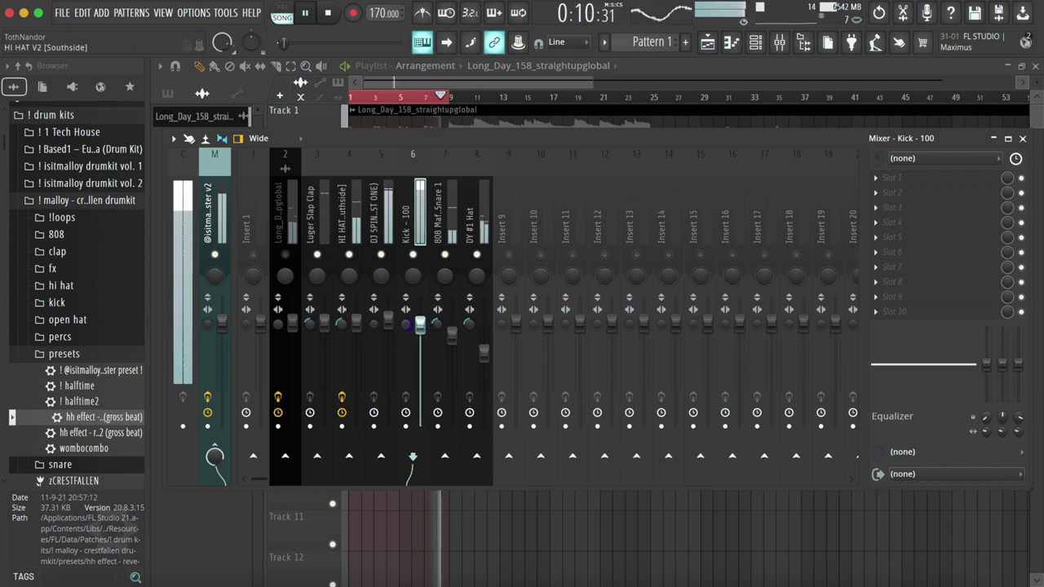
Step: Lower the hi-hat and 808 mixer track volumes and bring the Kick - 100 track down to about -3.9 dB
left_click_drag(356, 323, 355, 349)
left_click_drag(419, 327, 388, 328)
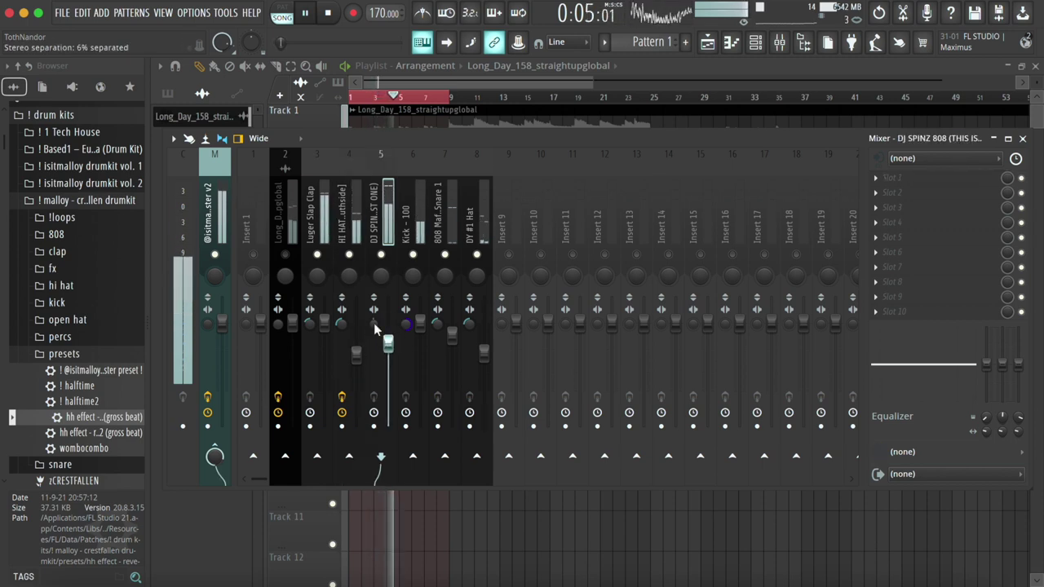
left_click(419, 324)
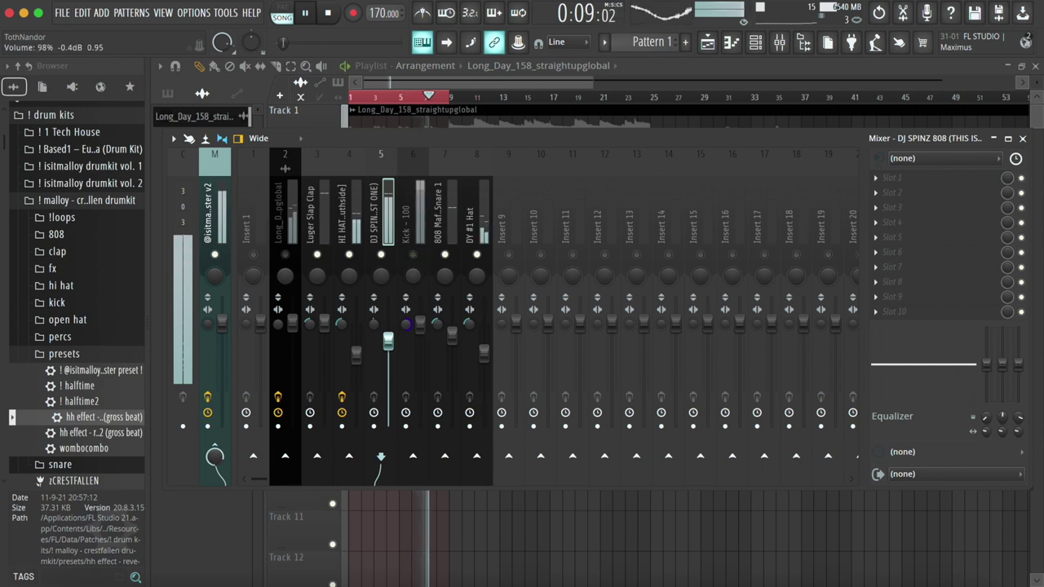
left_click_drag(419, 323, 419, 326)
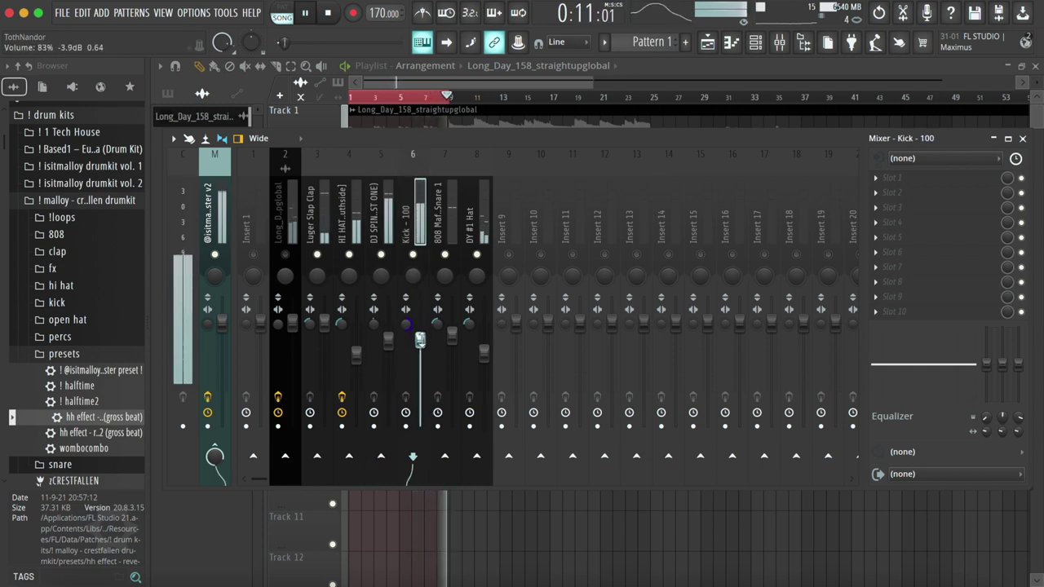
left_click(356, 354)
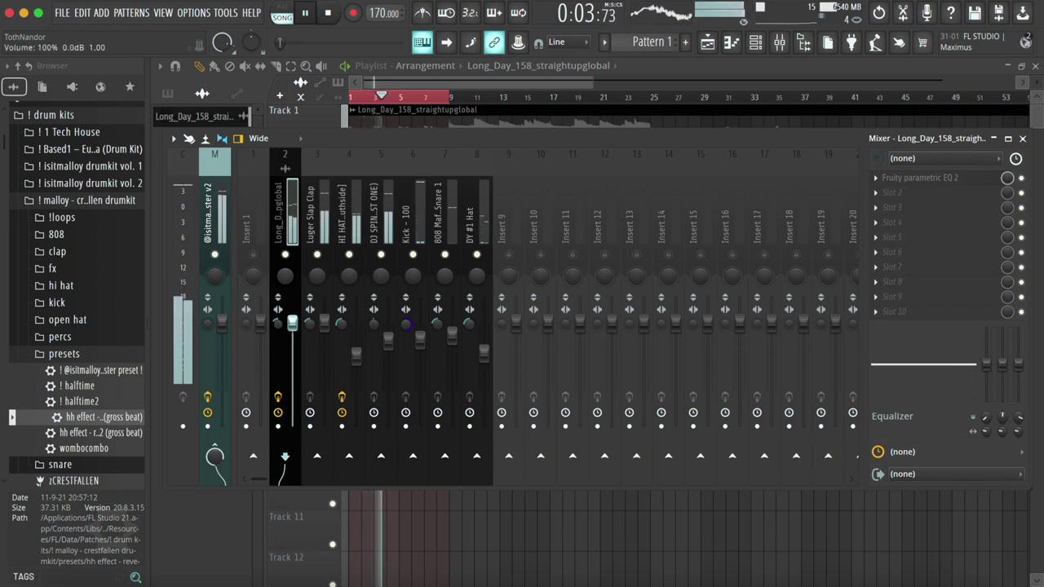
Step: Copy the selected melody clips on tracks 4, 7 and 8 to bar 41 and extend the drum clips through bars 33 to 48
key("F9")
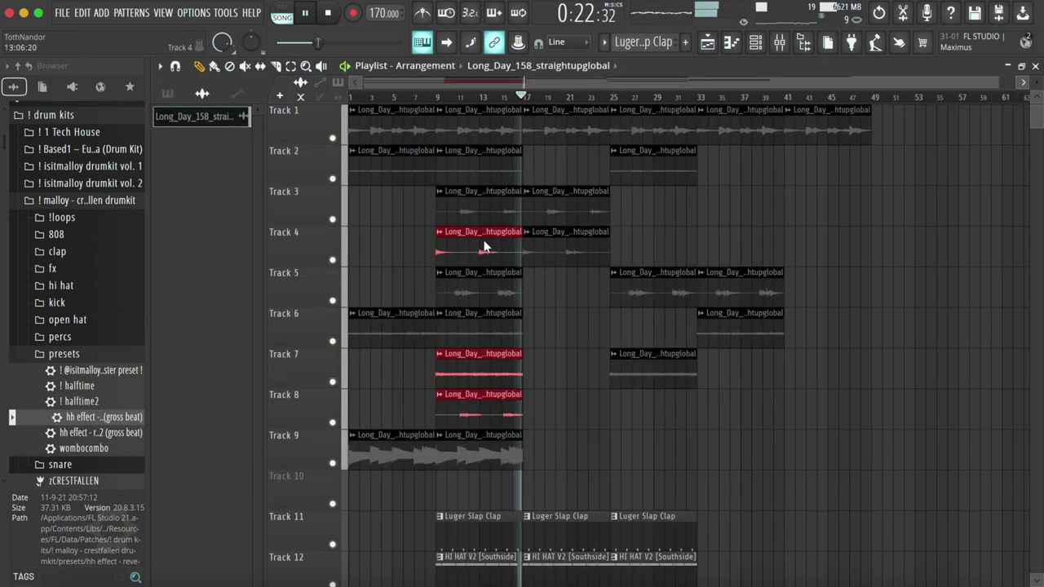
left_click_drag(477, 244, 826, 245)
scroll(771, 322, "down", 6)
left_click_drag(667, 427, 591, 285)
key("ctrl+b")
key("ctrl+a")
key("ctrl+d")
mouse_move(729, 331)
left_mouse_down()
mouse_move(708, 290)
mouse_move(718, 286)
mouse_move(708, 324)
mouse_move(723, 326)
left_mouse_up()
key("ctrl+z")
key("ctrl+a")
key("ctrl+d")
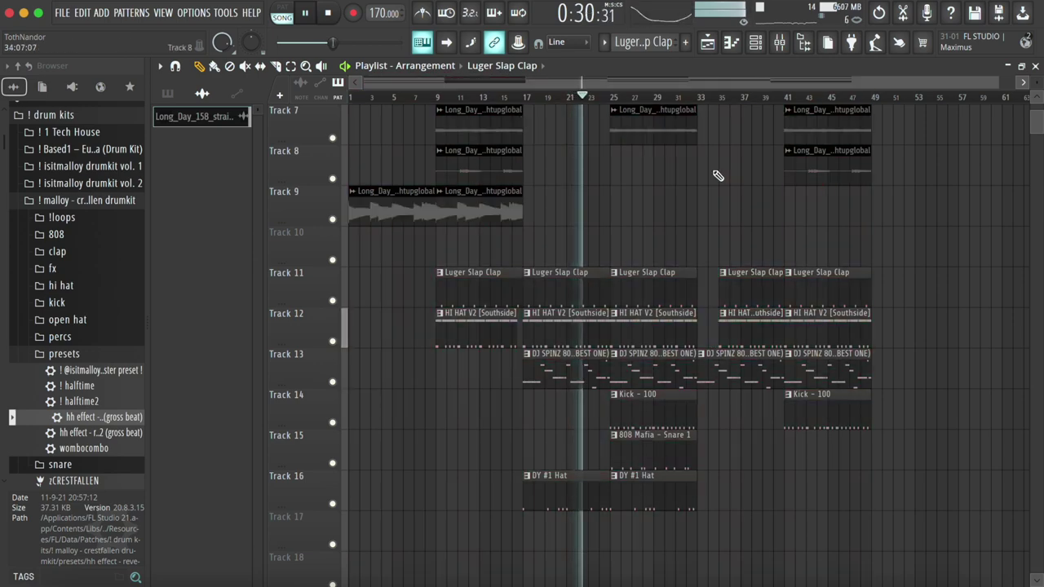
Step: Duplicate the melody and drum clips of bars 17 to 48 into bars 49 to 80
scroll(717, 175, "down", 4)
scroll(717, 175, "up", 2)
scroll(718, 175, "down", 5)
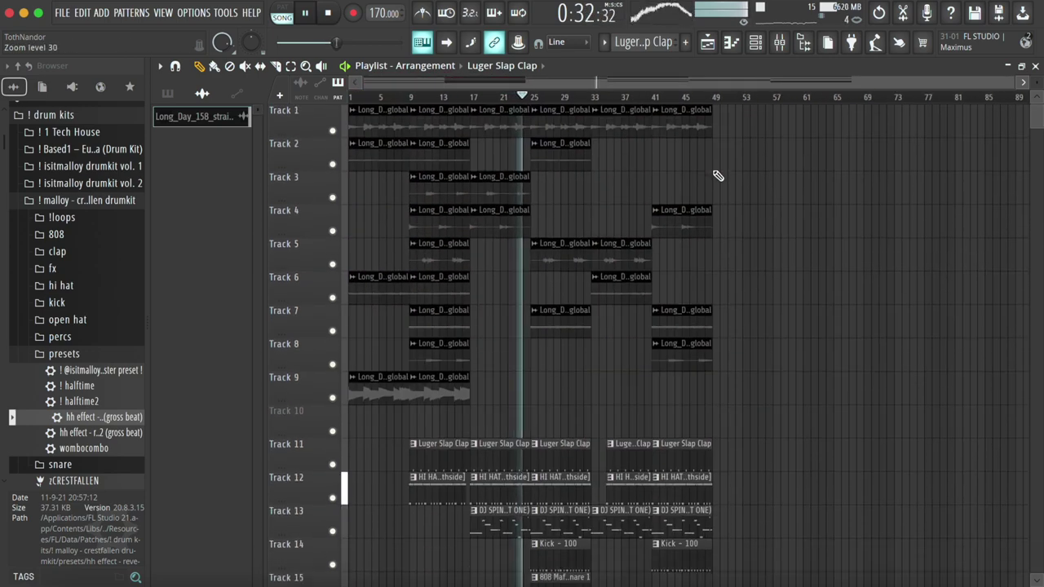
scroll(718, 175, "up", 3)
scroll(718, 175, "down", 2)
left_click_drag(737, 540, 529, 99)
key("ctrl+b")
key("ctrl+d")
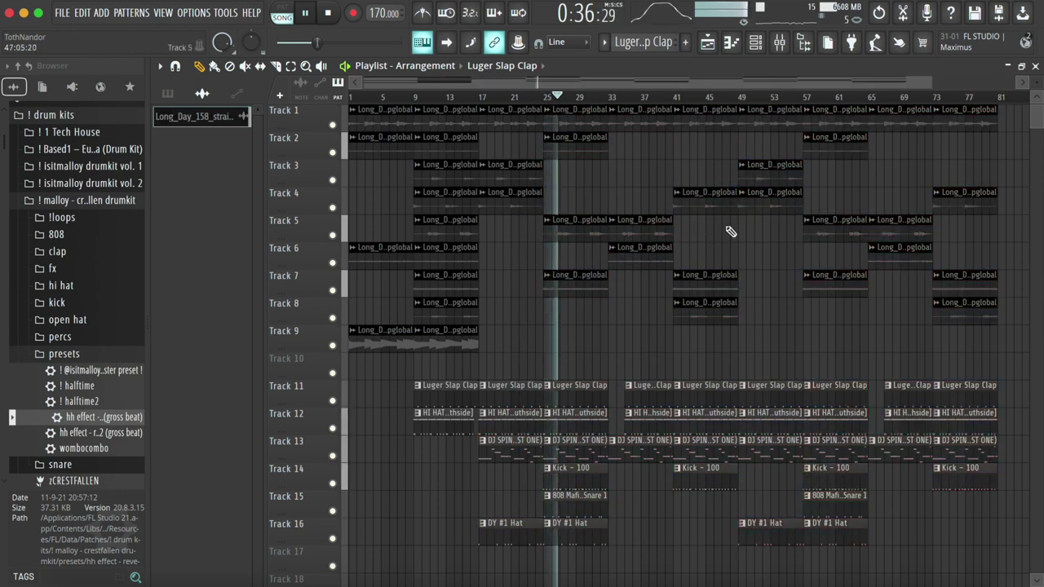
Step: Add extra melody clips on track 5 at bar 49, on track 6 at bar 57 and on track 8 in the duplicated section
left_click(813, 225)
left_click(748, 228)
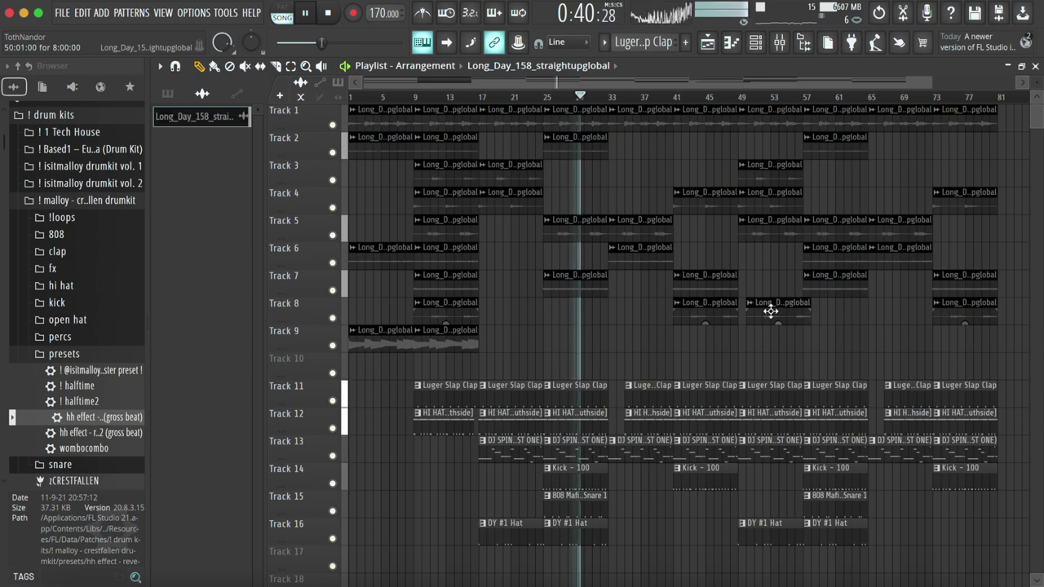
left_click_drag(766, 309, 832, 312)
mouse_move(808, 474)
left_mouse_down()
mouse_move(783, 475)
mouse_move(723, 377)
left_mouse_up()
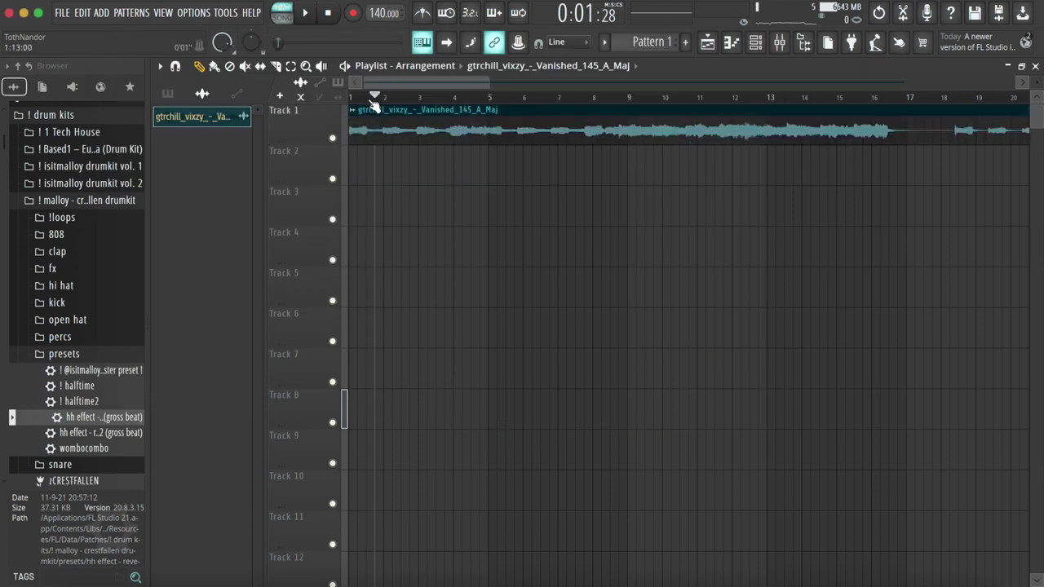
Step: Set the tempo of the project with the gtrchill Vanished loop to 145 BPM
left_click_drag(378, 13, 378, 9)
scroll(346, 159, "up", 8)
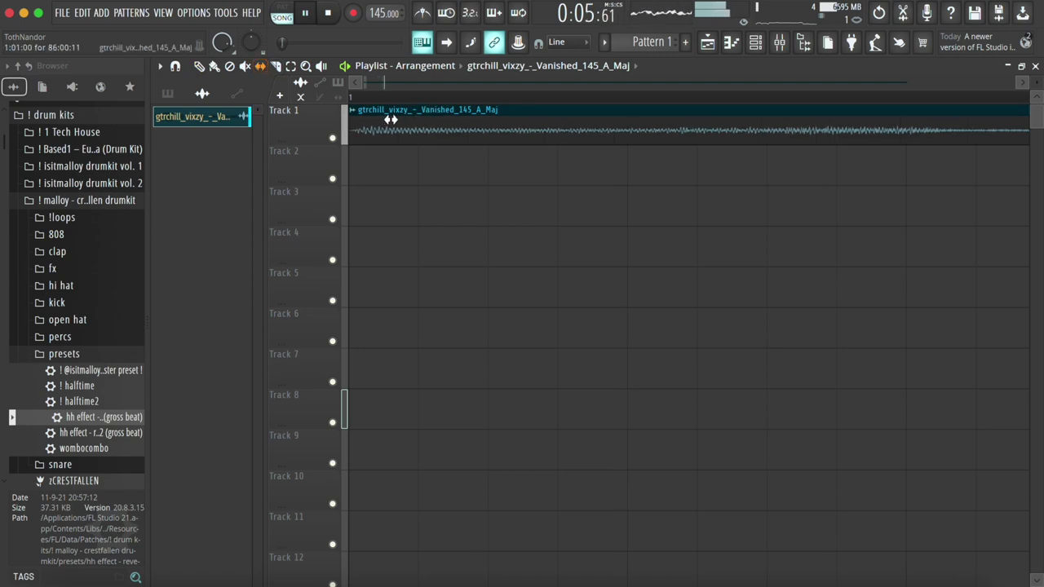
scroll(432, 211, "down", 8)
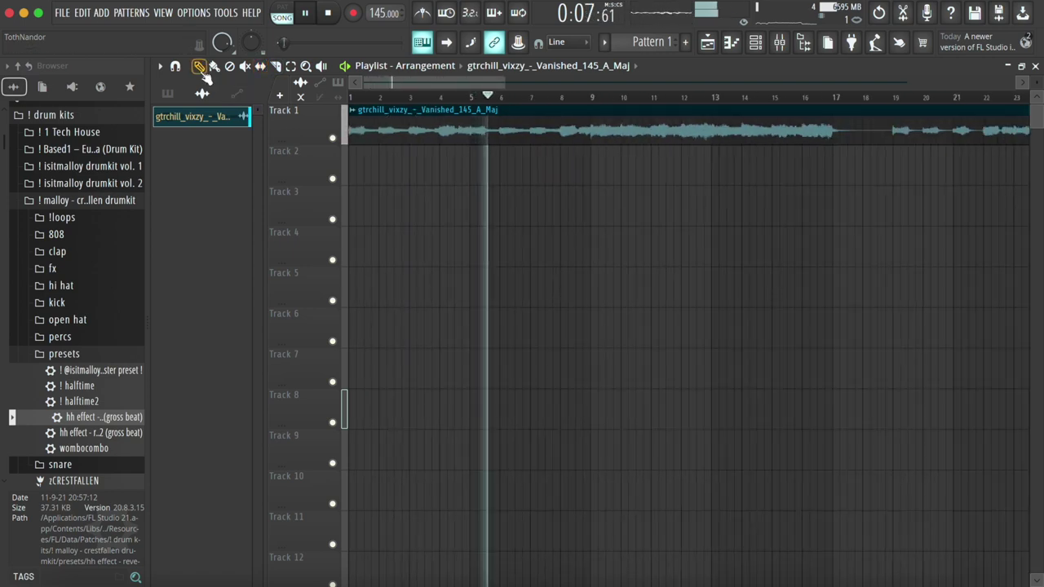
Step: Set the Vanished audio clip's time stretching mode to Stretch and the project tempo to 141 BPM
double_click(416, 117)
left_click(530, 189)
left_click(526, 231)
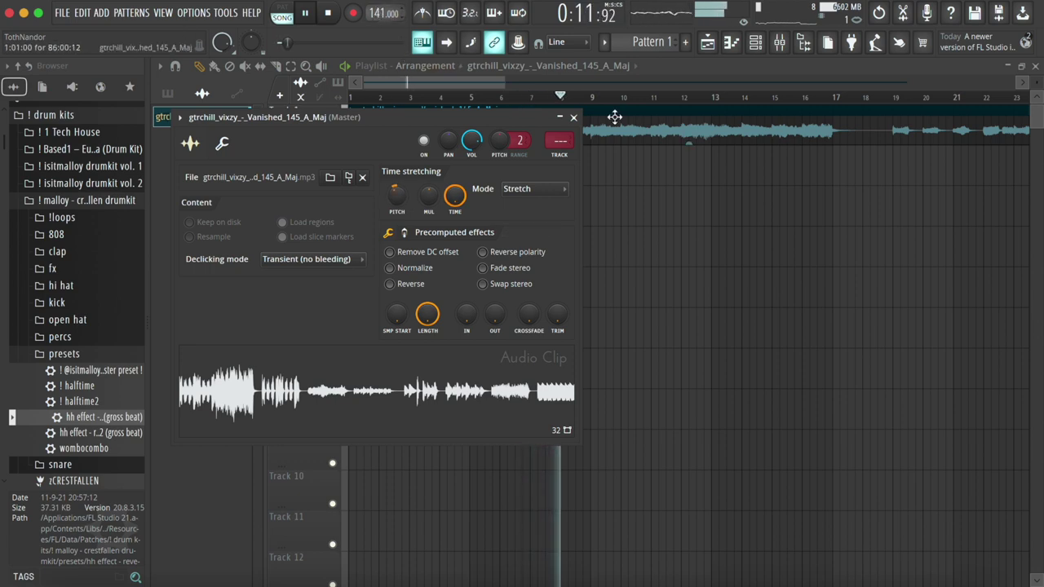
key("Escape")
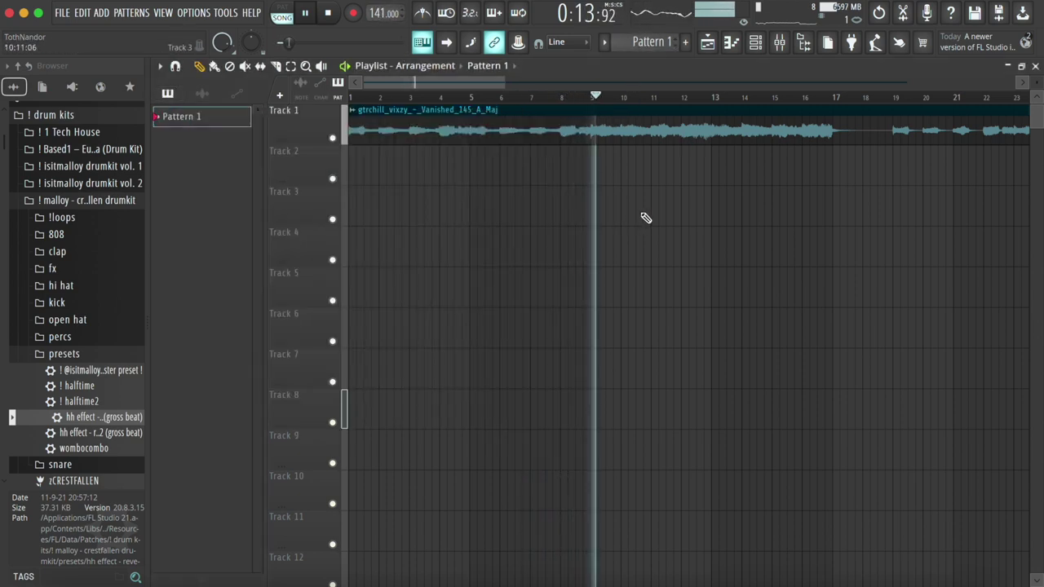
Step: Place an eight-bar Pattern 1 clip on track 3 from bar 9 and set the playback range to bars 9 to 16
scroll(634, 217, "down", 3)
left_click_drag(498, 209, 621, 207)
left_click_drag(491, 99, 626, 105, "ctrl")
Step: Load Fruity Parametric EQ 2 on the Vanished clip's own mixer track, using the 20Hz + 18kHz cut preset with the low cut at about 91 Hz
double_click(594, 131)
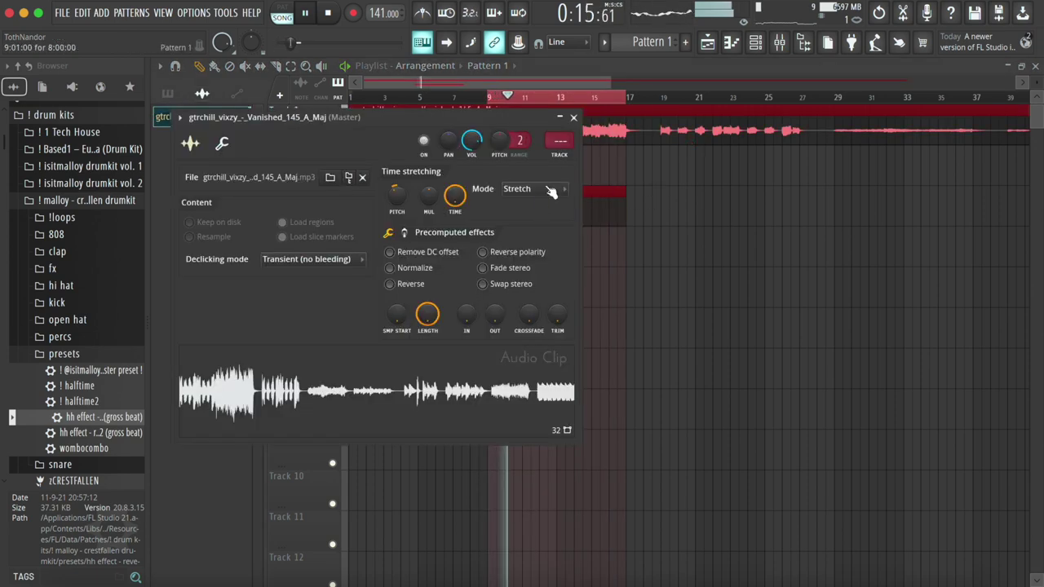
left_click(561, 157)
left_click(904, 178)
mouse_move(897, 193)
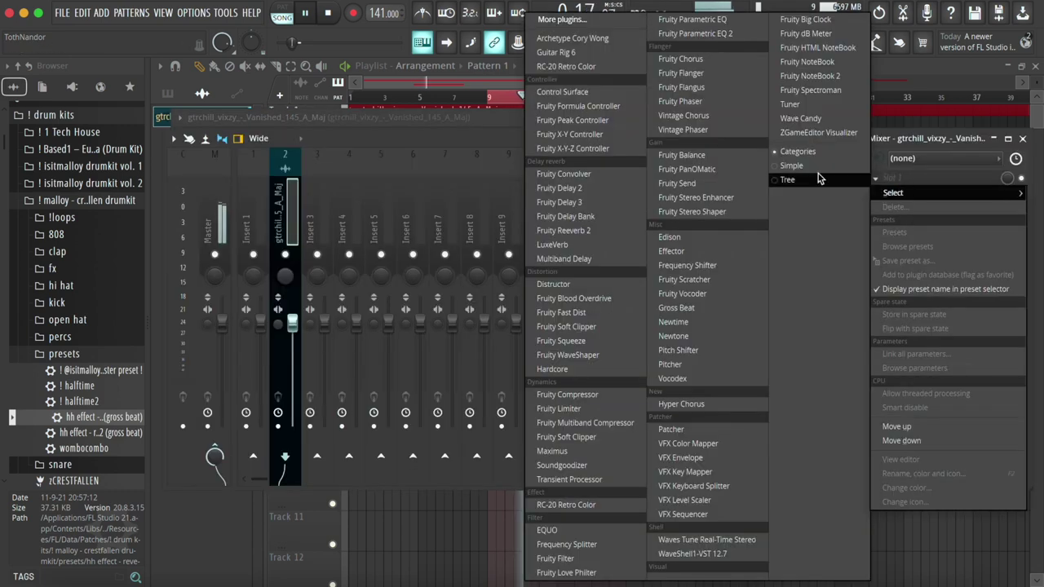
left_click(696, 33)
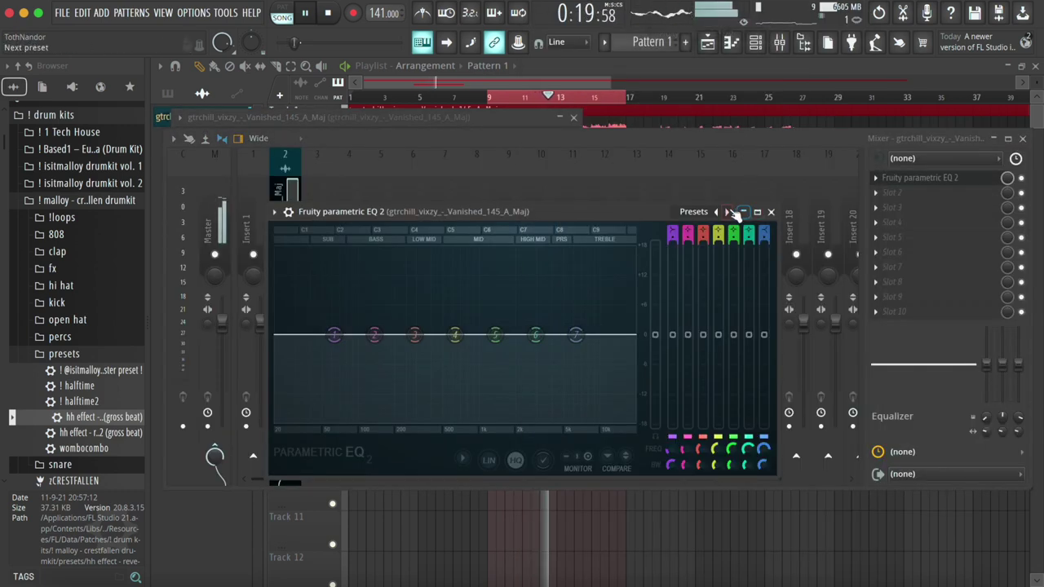
left_click_drag(288, 365, 325, 335)
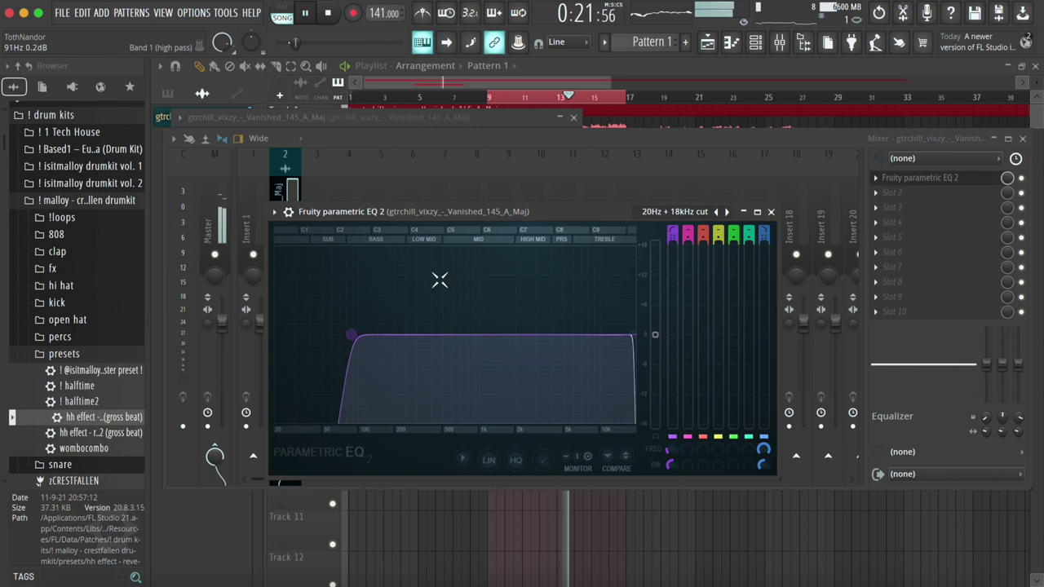
Step: Add the sogi - favourite 808 sample from the SOGIMURA drum kit as a new channel
left_click(756, 43)
left_click(67, 200)
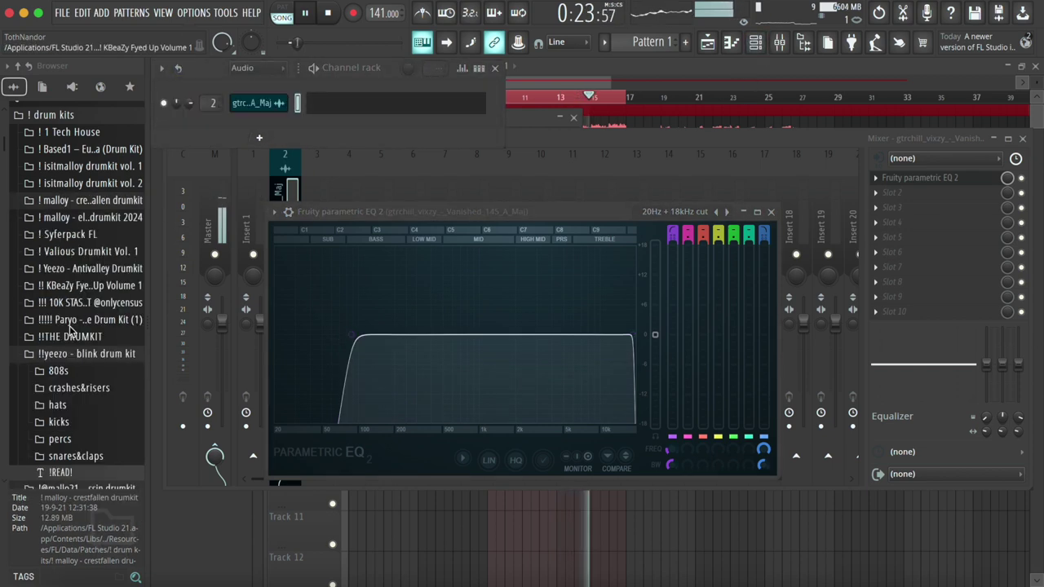
scroll(72, 336, "down", 5)
scroll(46, 285, "down", 2)
scroll(49, 301, "down", 7)
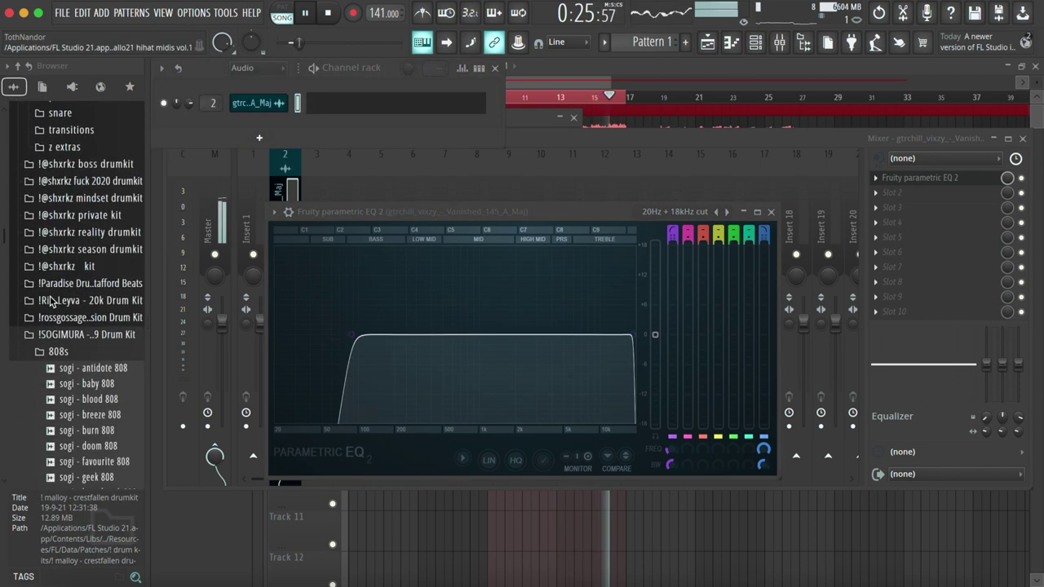
scroll(81, 281, "down", 2)
left_click_drag(98, 336, 260, 128)
Step: Place the first short 808 notes in the piano roll: two on E5 in bar 1 and one on D5 in bar 2
left_click(339, 133)
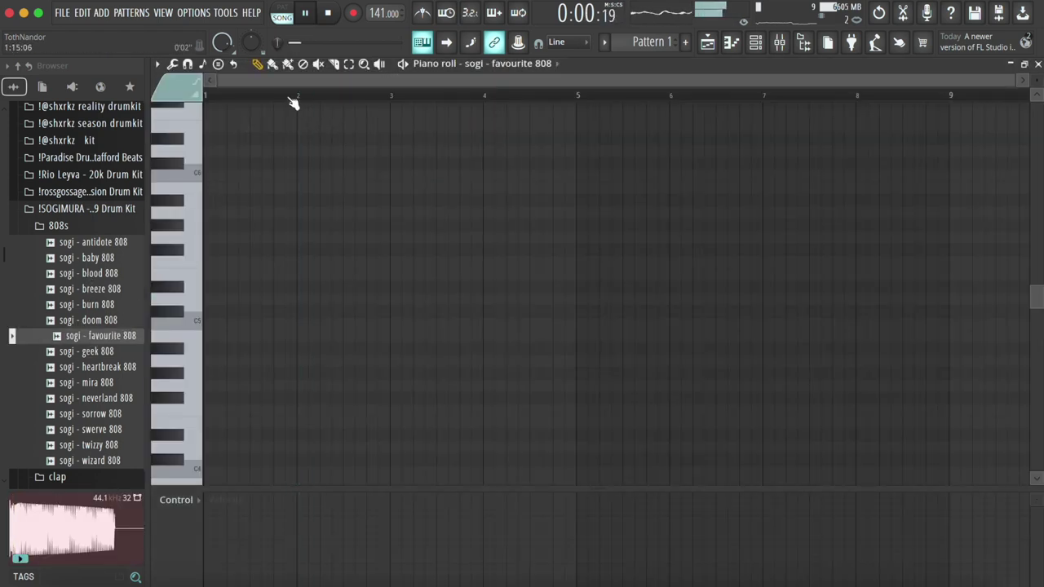
key("space")
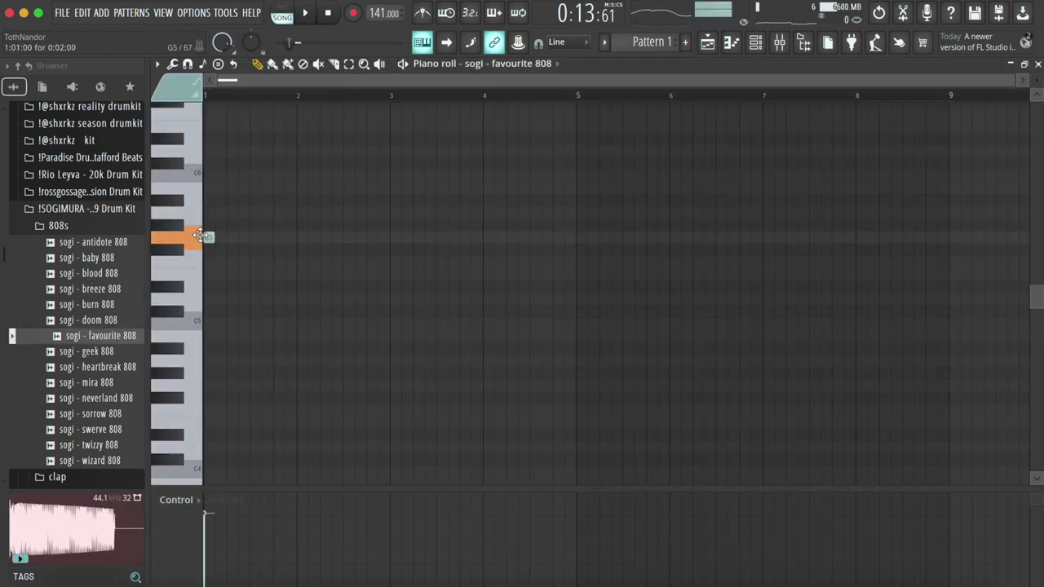
left_click(243, 275)
key("space")
key("space")
left_click_drag(243, 275, 280, 274)
key("space")
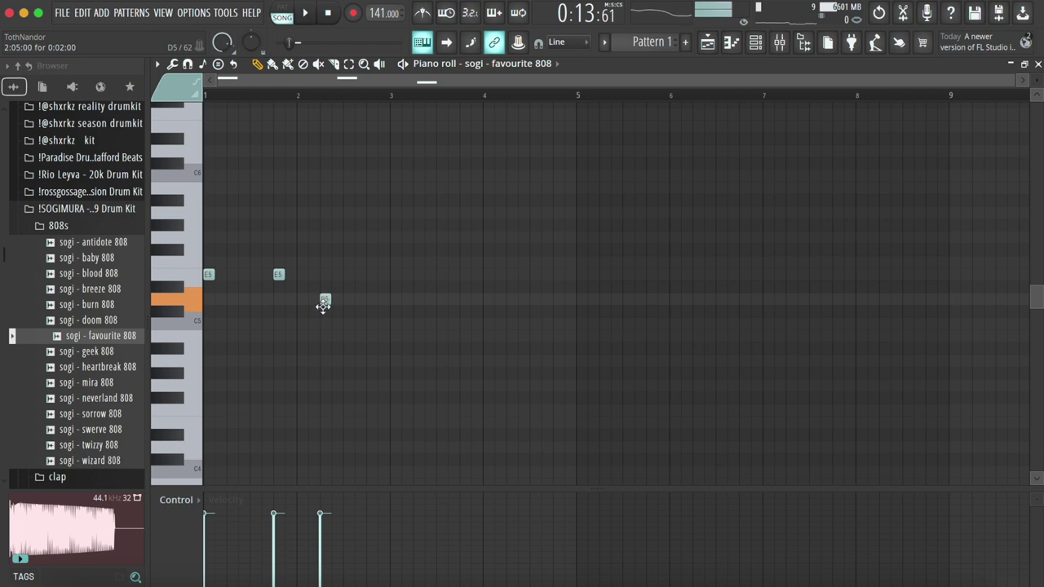
Step: Lengthen the two E5 notes to fill bar 1 and place two connected C5 notes running to the end of bar 2
key("space")
key("ctrl+l")
left_click_drag(316, 273, 294, 272)
key("space")
key("space")
left_click_drag(391, 324, 361, 326)
key("ctrl+l")
left_click_drag(320, 274, 298, 276)
key("space")
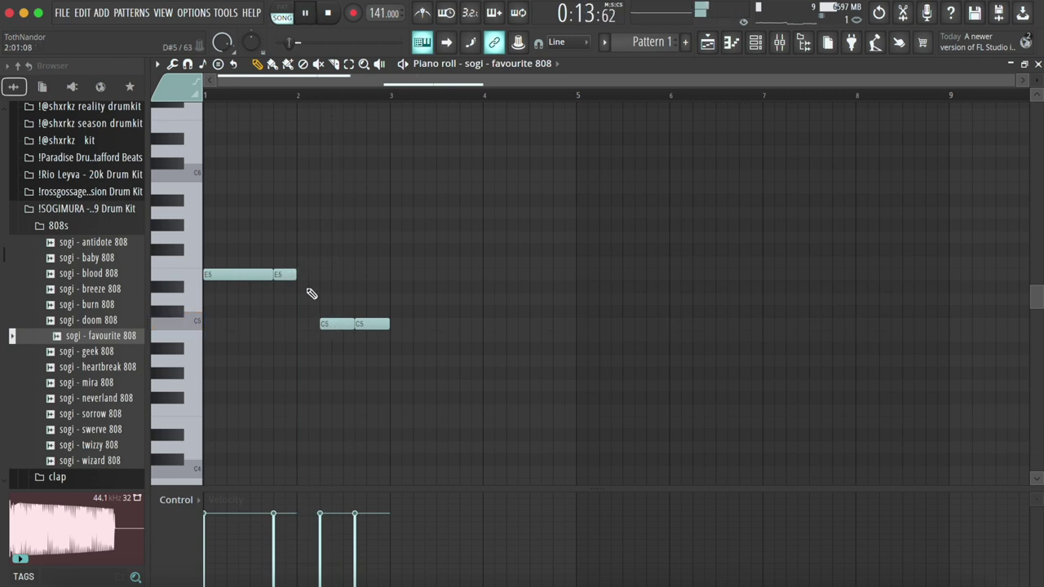
Step: Add a short C5 note ahead of the C5 pair in bar 2, joined end to end
key("space")
left_click_drag(317, 321, 324, 318)
left_click(316, 323, "ctrl")
key("ctrl+l")
Step: Continue the 808 line with three G5 notes in bar 3 and three D5 notes in bar 4
key("ctrl+a")
scroll(342, 291, "down", 2)
key("ctrl+d")
left_click_drag(398, 215, 371, 237)
key("space")
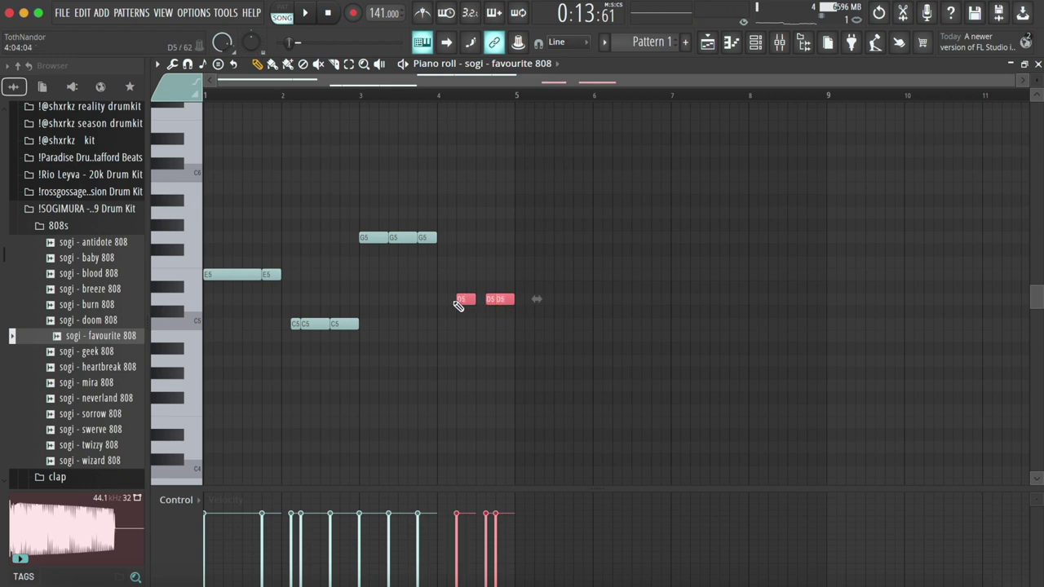
Step: Duplicate the four-bar 808 line into bars 5 to 8 and transpose all its notes up an octave
key("super+b")
left_click(421, 330, "super")
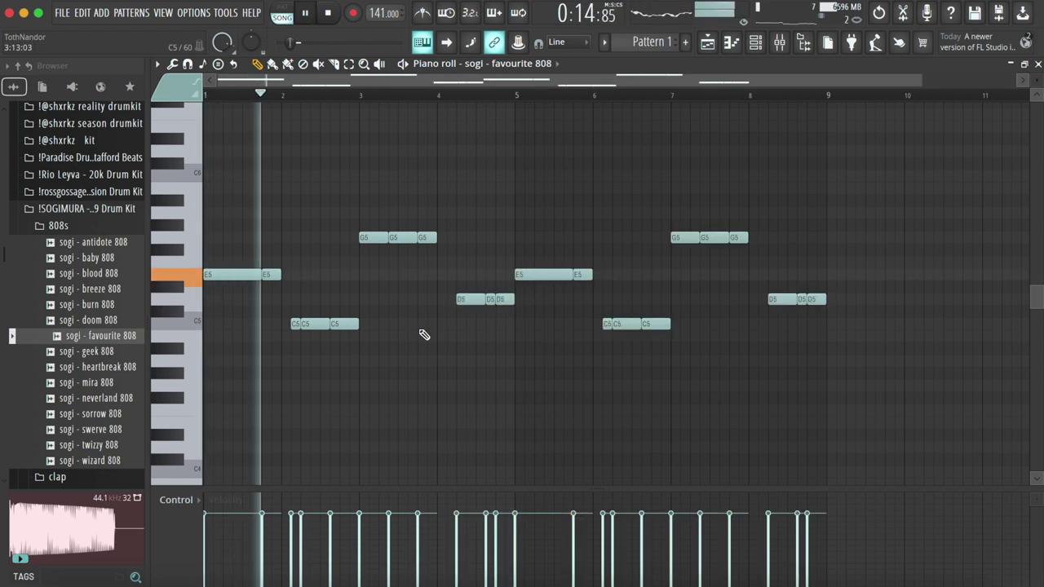
key("super+Up")
scroll(337, 307, "up", 6)
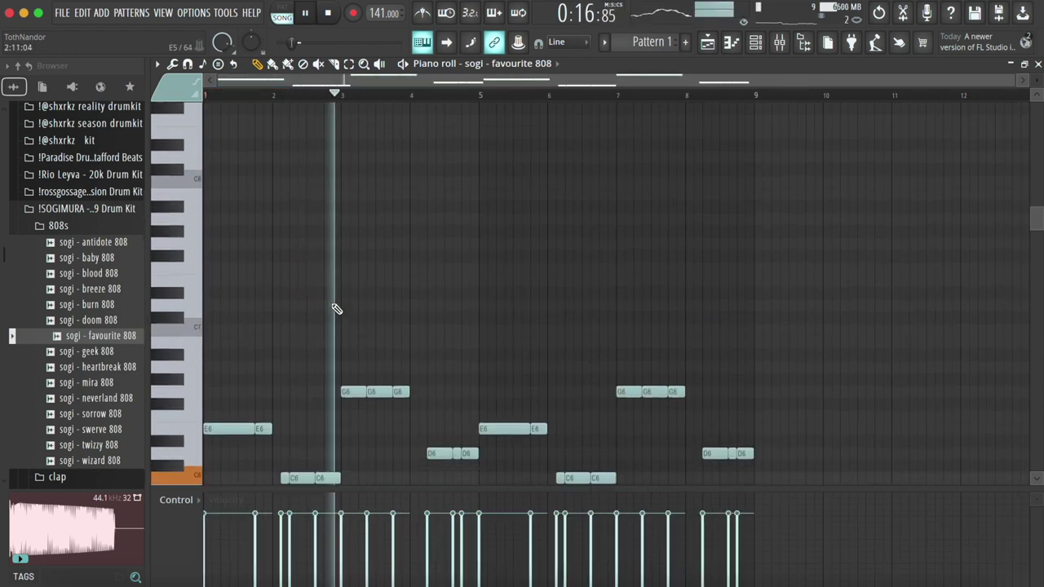
scroll(338, 305, "down", 4)
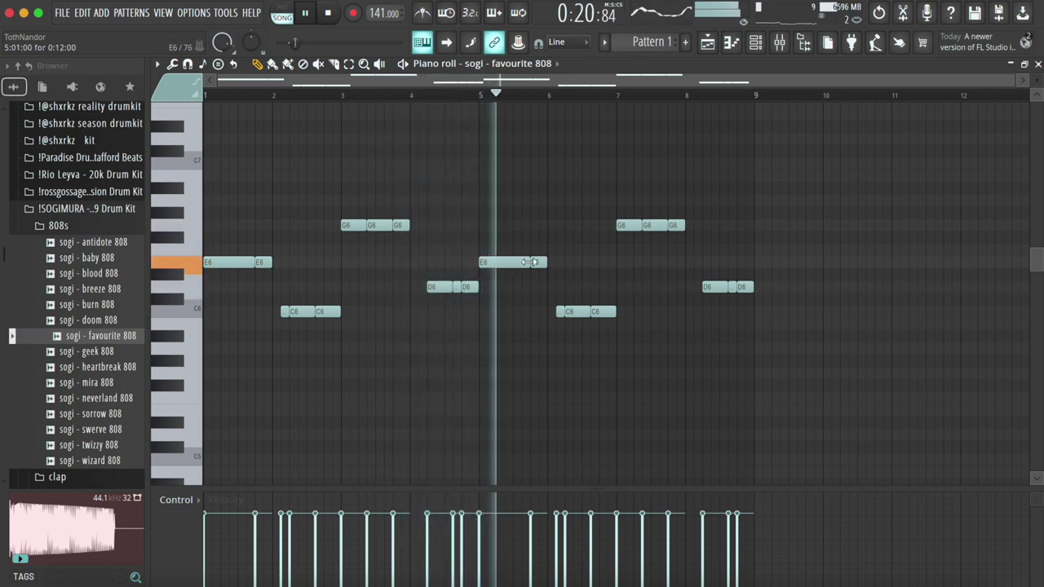
left_click(482, 97)
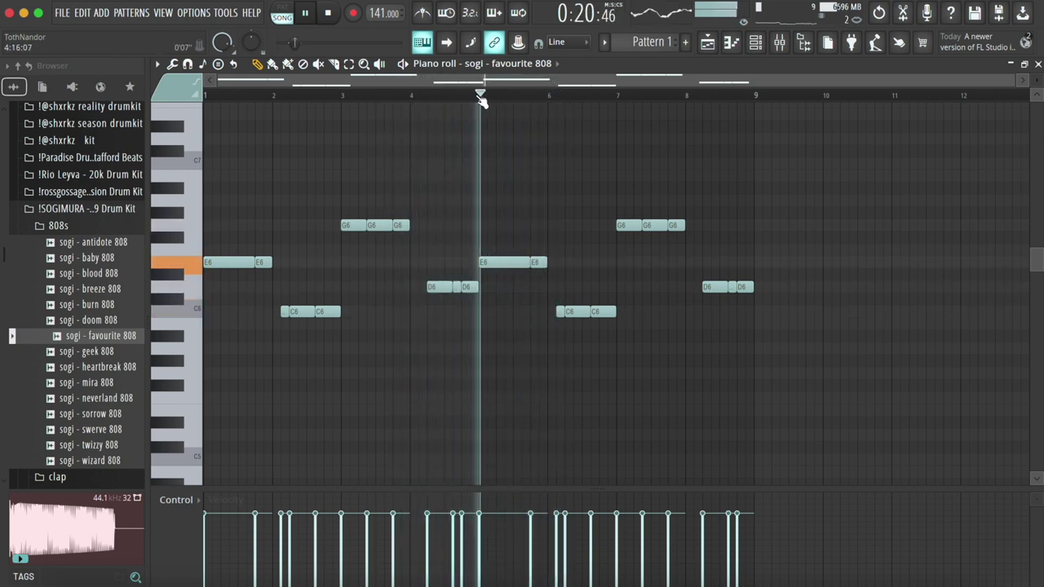
left_click(537, 266, "ctrl")
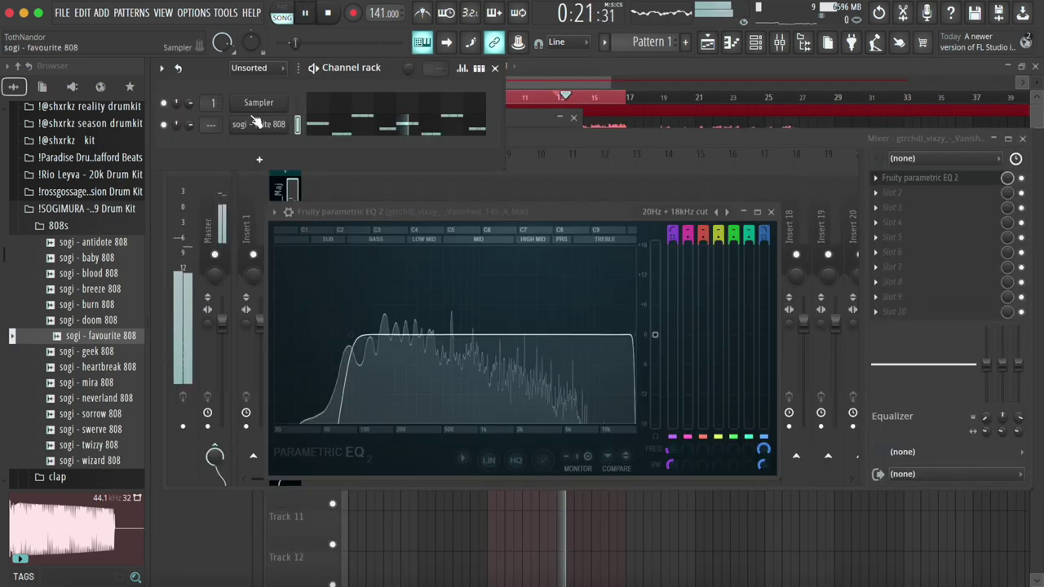
Step: Turn down the release of the volume envelope on the sogi - favourite 808 channel
key("space")
left_click(255, 124)
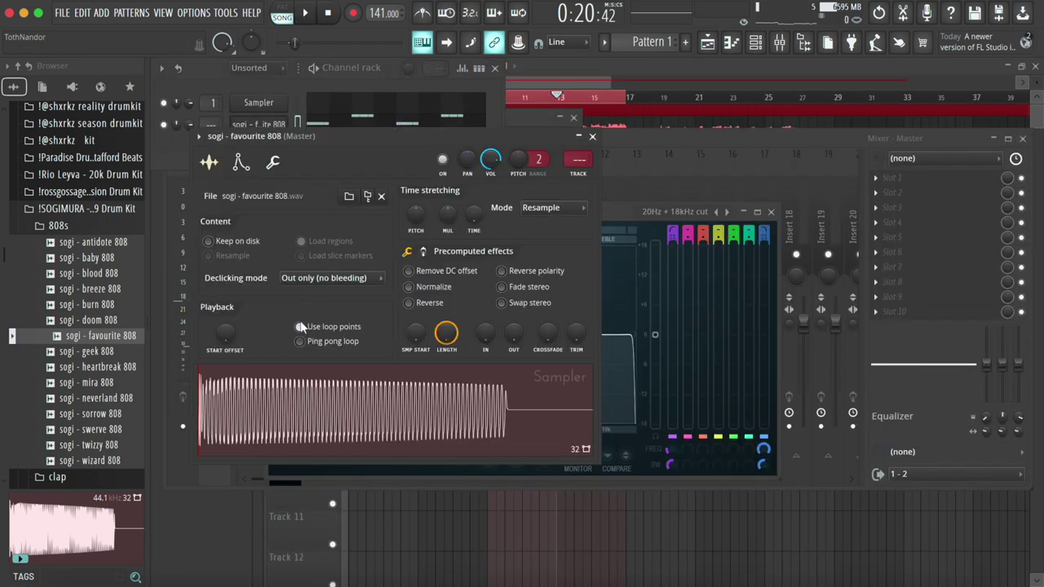
left_click(249, 162)
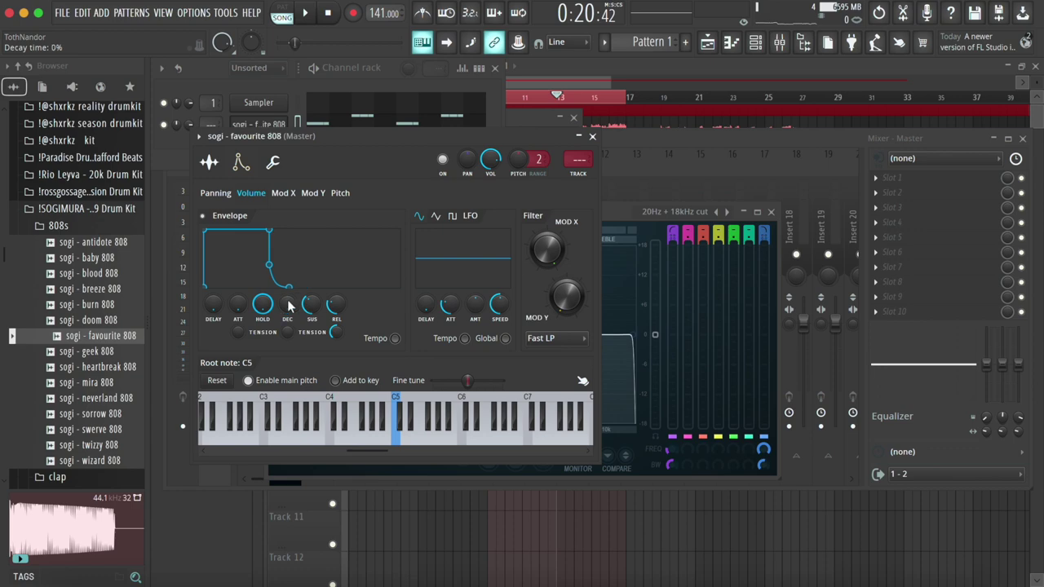
left_click_drag(337, 305, 336, 346)
key("Escape")
key("space")
Step: Shorten the last G6 note in bar 7 of the 808 line and add another short G6 note directly after it
left_click(365, 124)
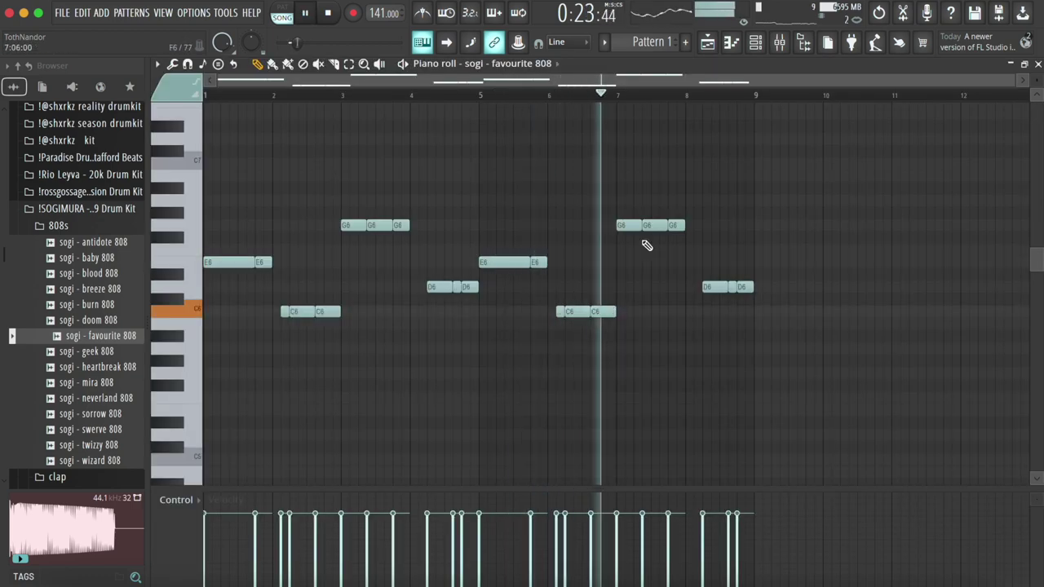
left_click_drag(683, 226, 676, 227)
left_click(680, 227)
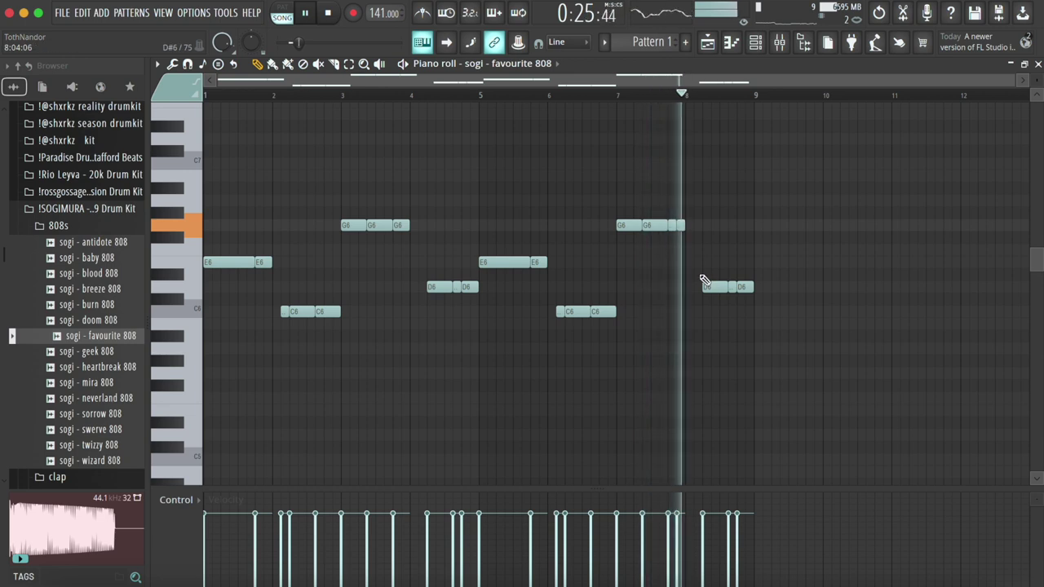
Step: Replace the last D6 note in bar 8 by lengthening the short one before it, and transpose the whole 808 line down an octave
right_click(746, 289)
left_click_drag(737, 289, 750, 289)
key("ctrl+Down")
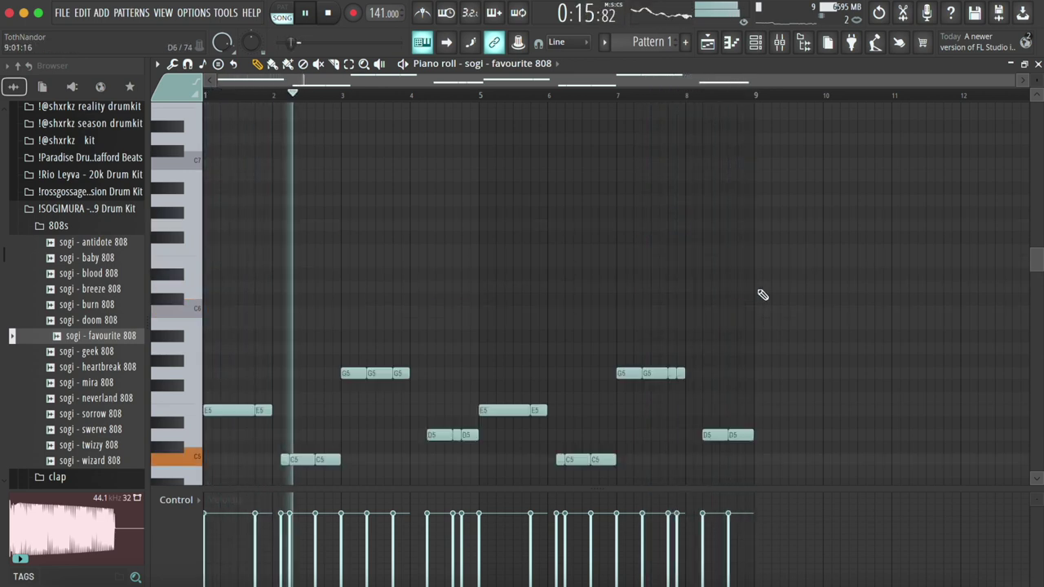
Step: Browse the SOGIMURA kit's kicks and add sogi - burn kick as a new channel above the 808
left_click(74, 226)
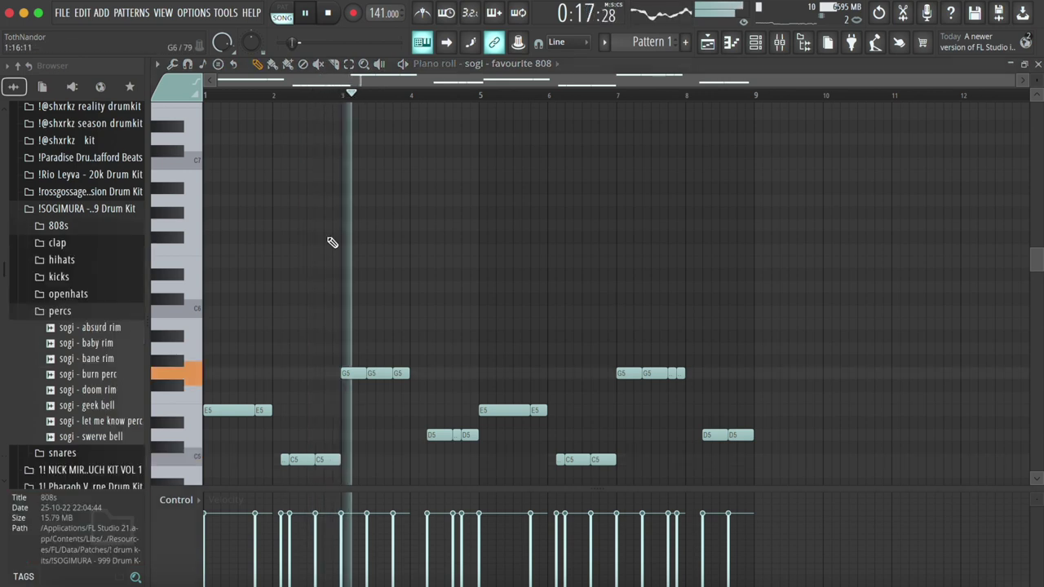
left_click(67, 314)
scroll(285, 305, "down", 3)
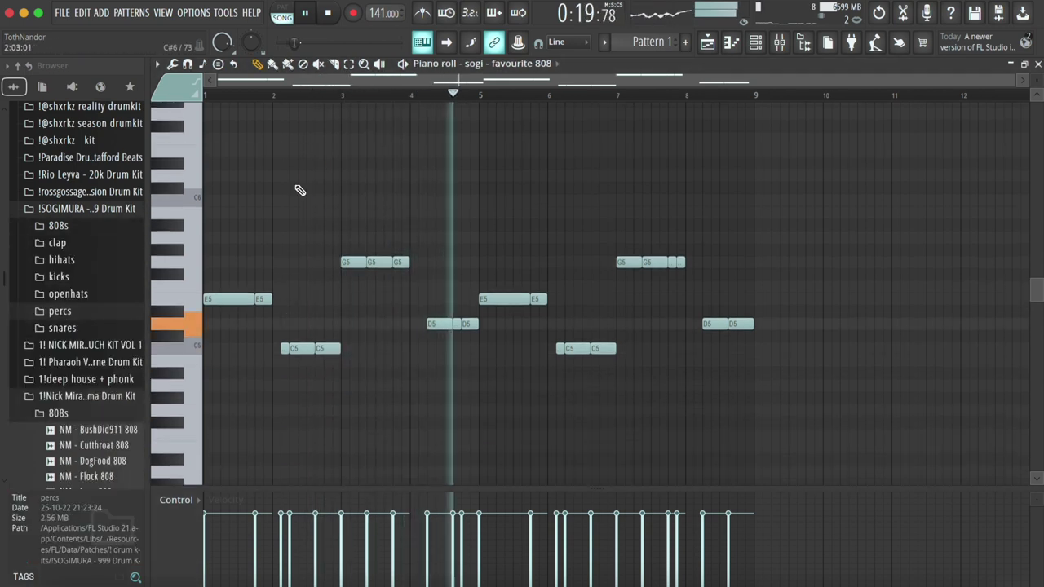
key("Escape")
left_click(81, 279)
left_click(88, 324)
mouse_move(81, 339)
left_mouse_down()
mouse_move(268, 117)
mouse_move(258, 112)
left_mouse_up()
left_click(330, 124)
key("ctrl+v")
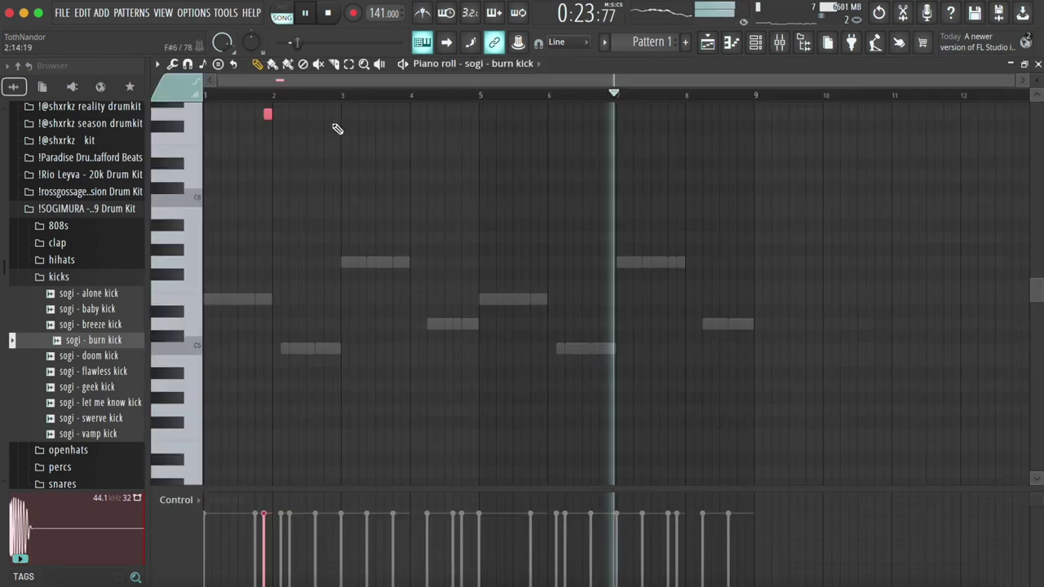
key("alt+k")
key("Escape")
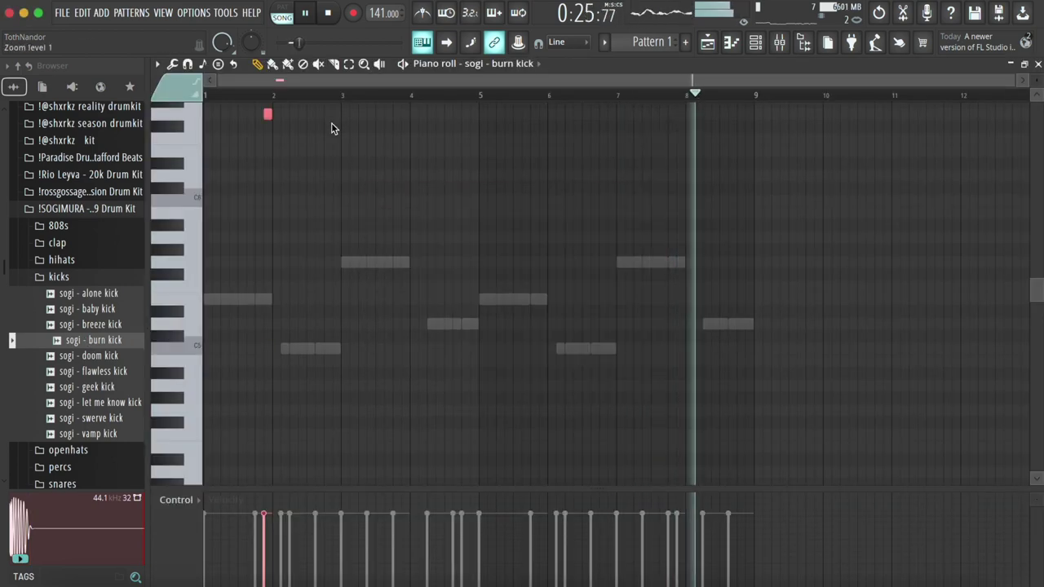
key("Escape")
Step: Copy all notes of the 808 line into the burn kick channel and turn them into short notes on C5
left_click(317, 157)
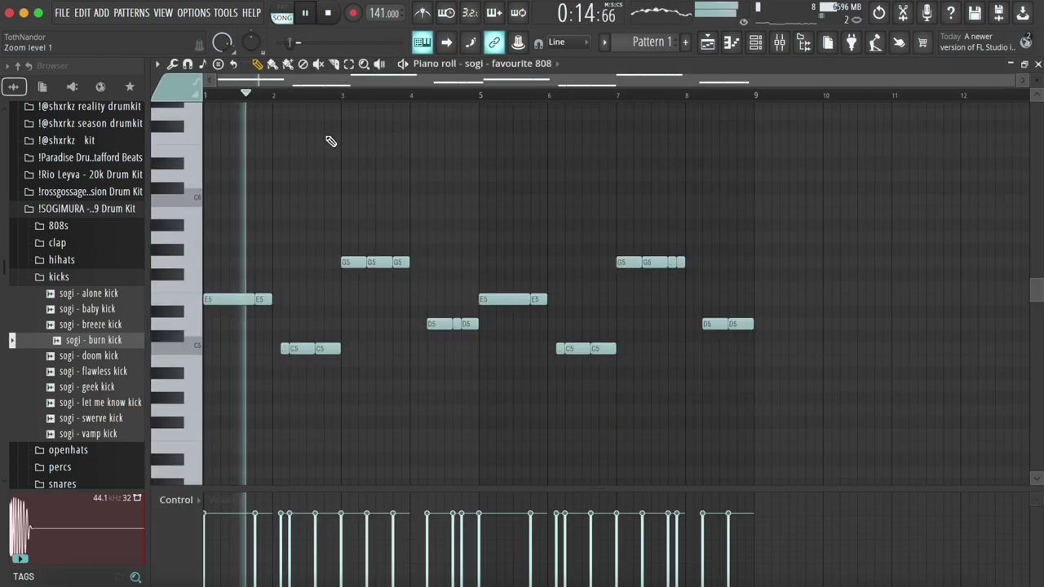
key("ctrl+a")
key("shift+Right")
key("ctrl+z")
key("Escape")
left_click(330, 127)
key("shift+Right")
key("ctrl+z")
key("ctrl+z")
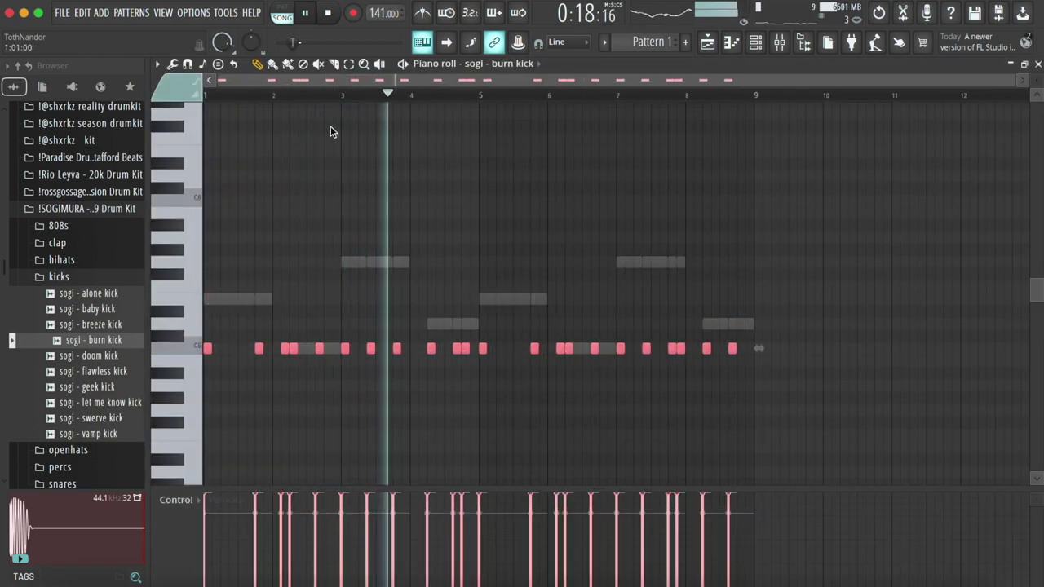
Step: Add sogi - baby hh as a new channel and fill it with a hit on every second step
key("Escape")
left_click(67, 279)
left_click(68, 261)
left_click_drag(87, 324, 251, 189)
left_click_drag(129, 311, 255, 167)
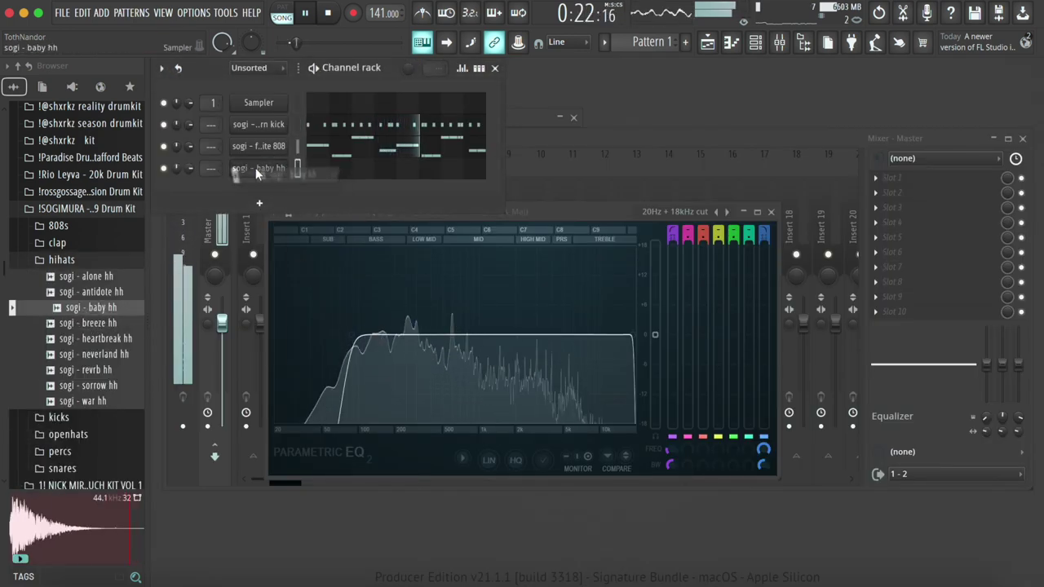
right_click(255, 167)
left_click(471, 215)
Step: Close the hi-hat settings and Parametric EQ 2 windows, and replace the hi-hat sample with sogi - heartbreak hh
left_click(271, 169)
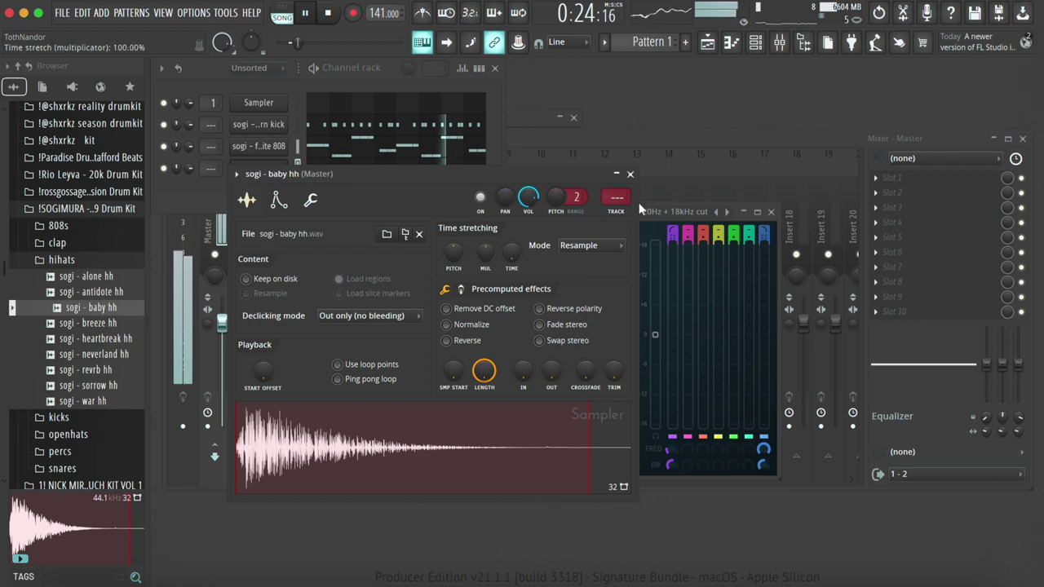
left_click(631, 174)
left_click(771, 212)
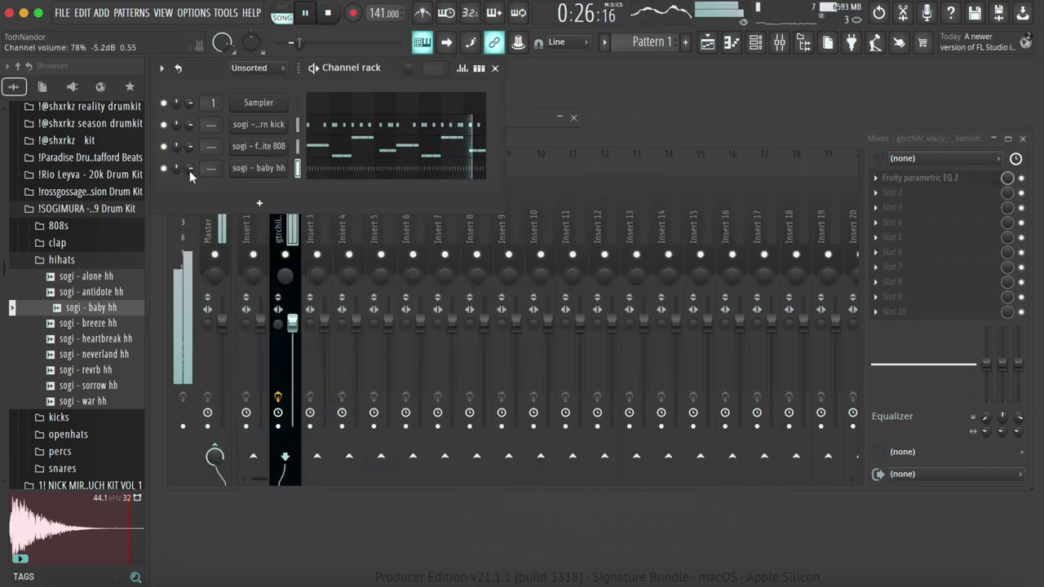
left_click_drag(98, 339, 258, 167)
Step: Add sogi - 999 snare as a new channel and place a short C5 note on beat three of bar 1
left_click(69, 260)
left_click(72, 330)
left_click_drag(95, 263, 252, 194)
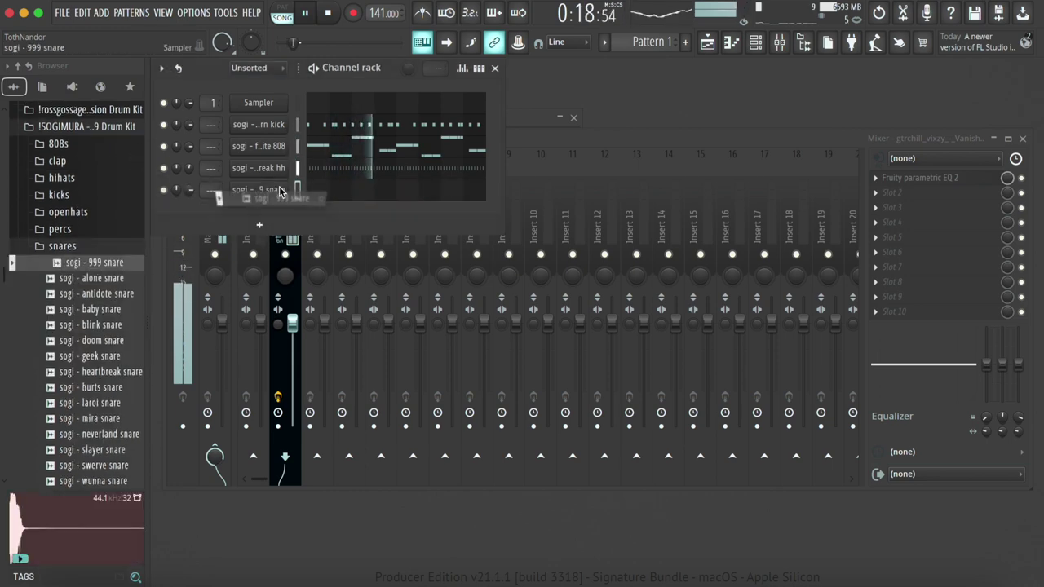
key("F7")
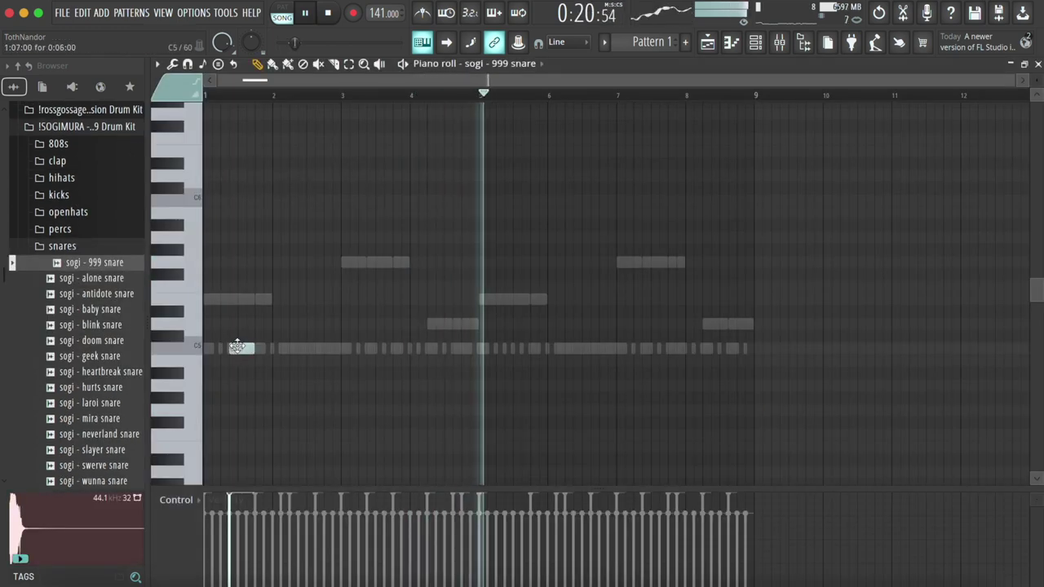
key("F7")
left_click(264, 196)
left_click(264, 196)
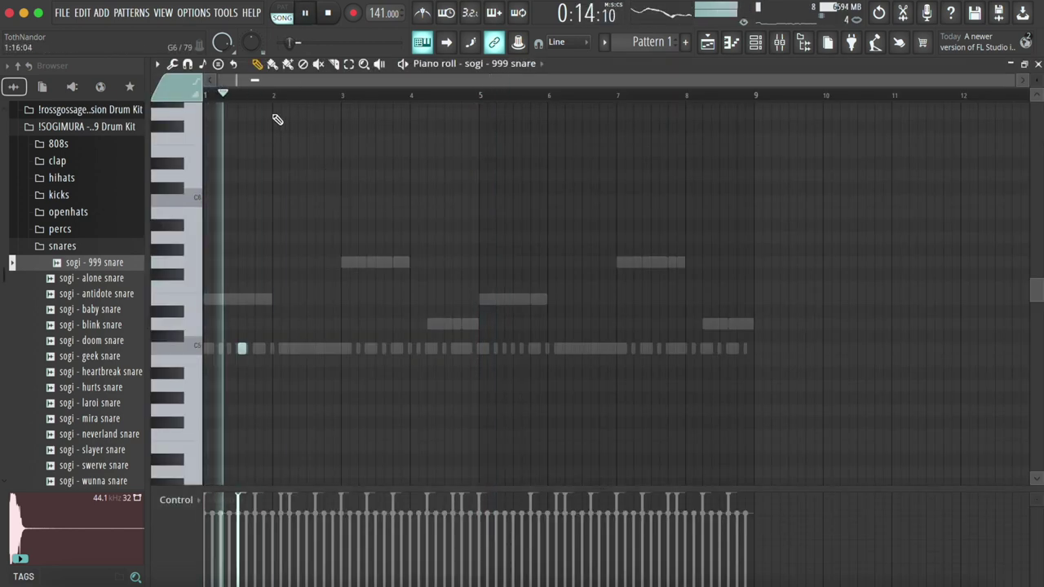
Step: Select bar 1 of the 999 snare and duplicate its note through bars 2 to 8
double_click(254, 91, "ctrl")
key("ctrl+b")
key("ctrl+b")
key("ctrl+b")
key("ctrl+b")
key("ctrl+b")
key("ctrl+b")
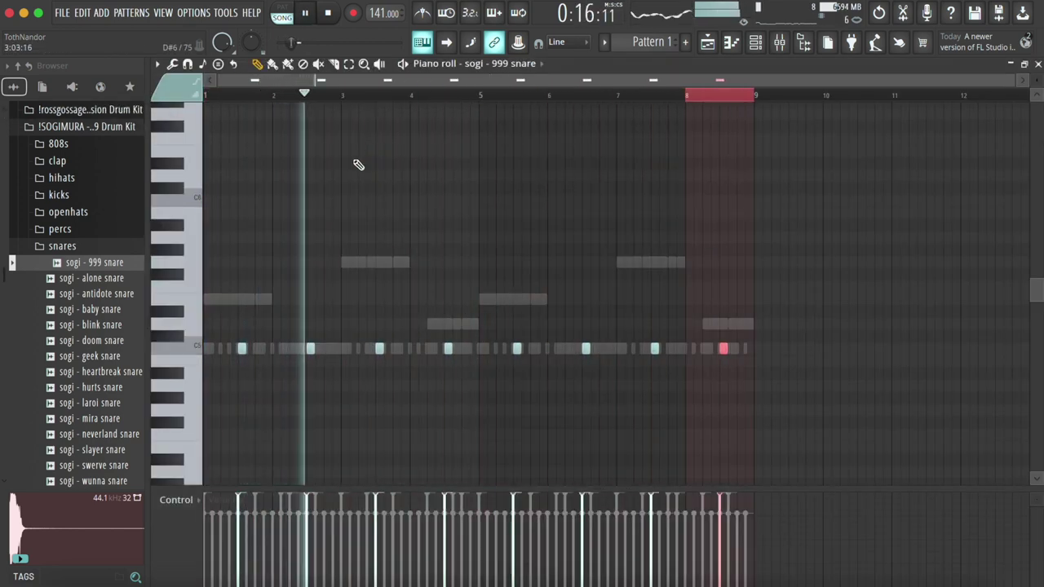
key("F7")
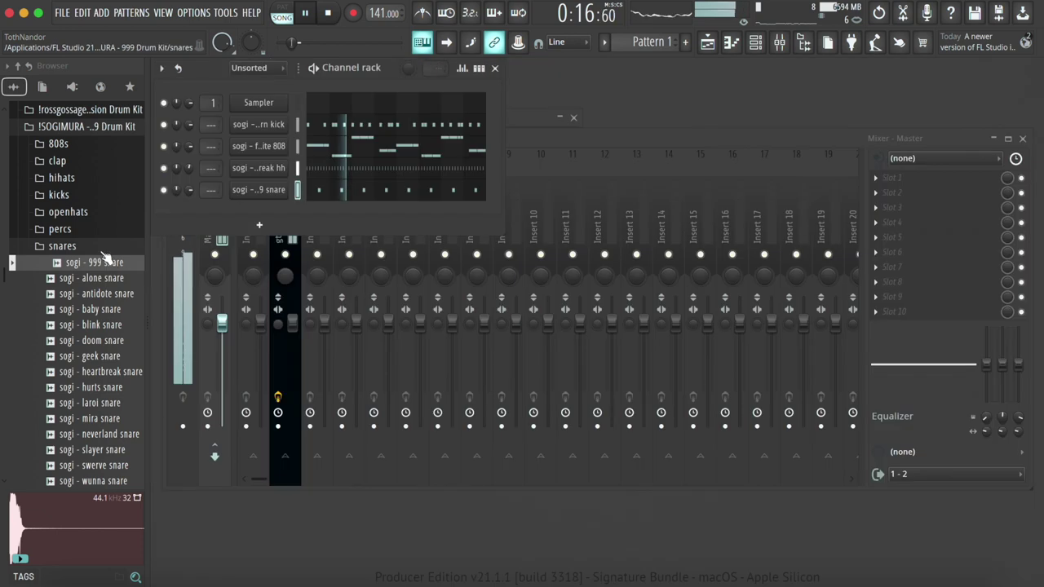
Step: Audition the kit's snare samples and add sogi - doom snare as a new channel below the 999 snare
left_click(62, 245)
left_click(73, 246)
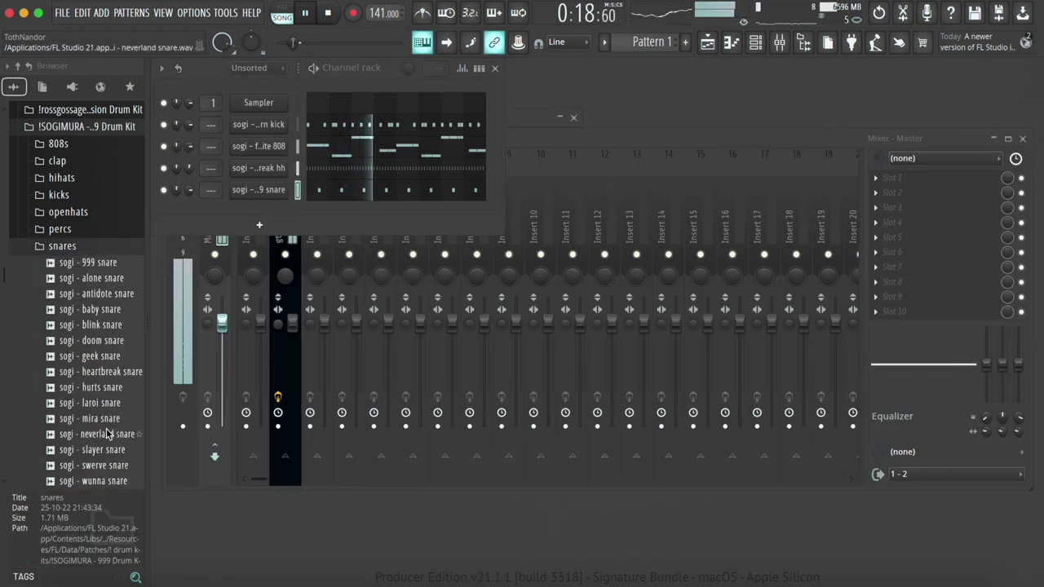
left_click(104, 433)
left_click(107, 419)
left_click(106, 403)
left_click(99, 464)
left_click(98, 371)
left_click(99, 356)
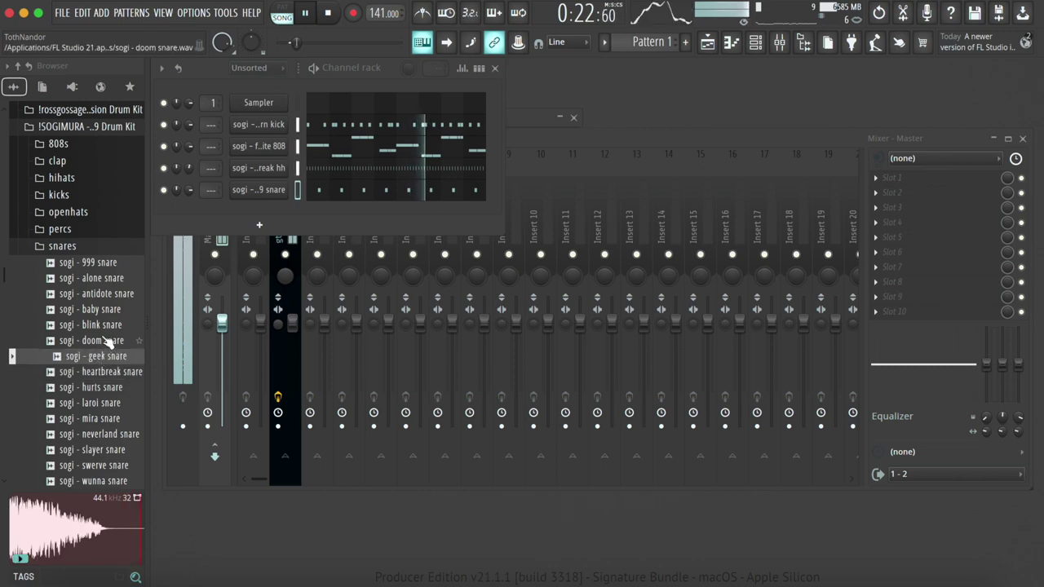
left_click(110, 342)
left_click_drag(109, 342, 288, 205)
Step: Program a syncopated doom snare pattern of six short C5 notes across bars 1 to 4
key("F7")
key("space")
key("space")
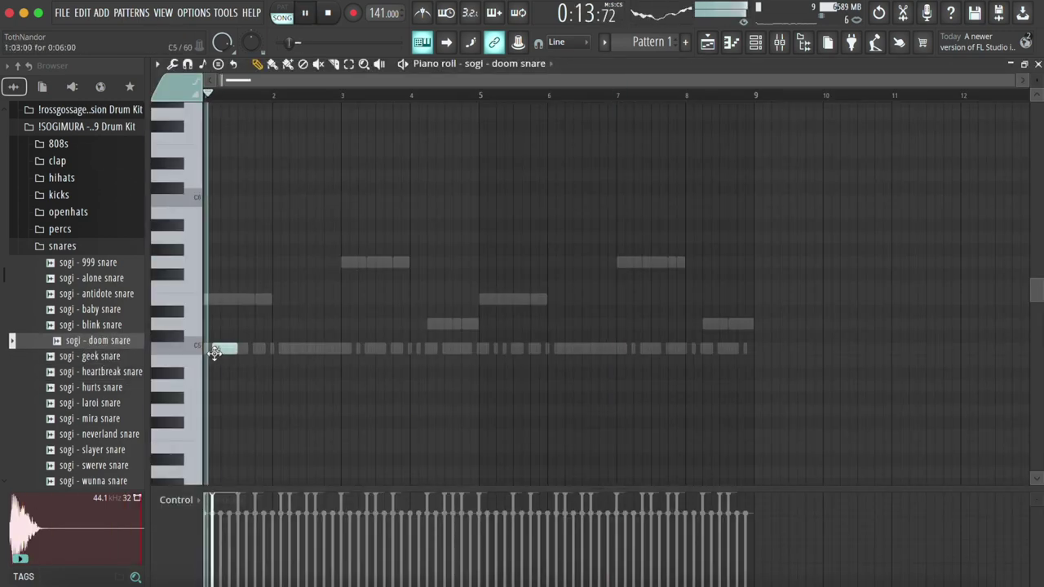
key("F7")
left_click(259, 213)
key("Escape")
key("space")
key("space")
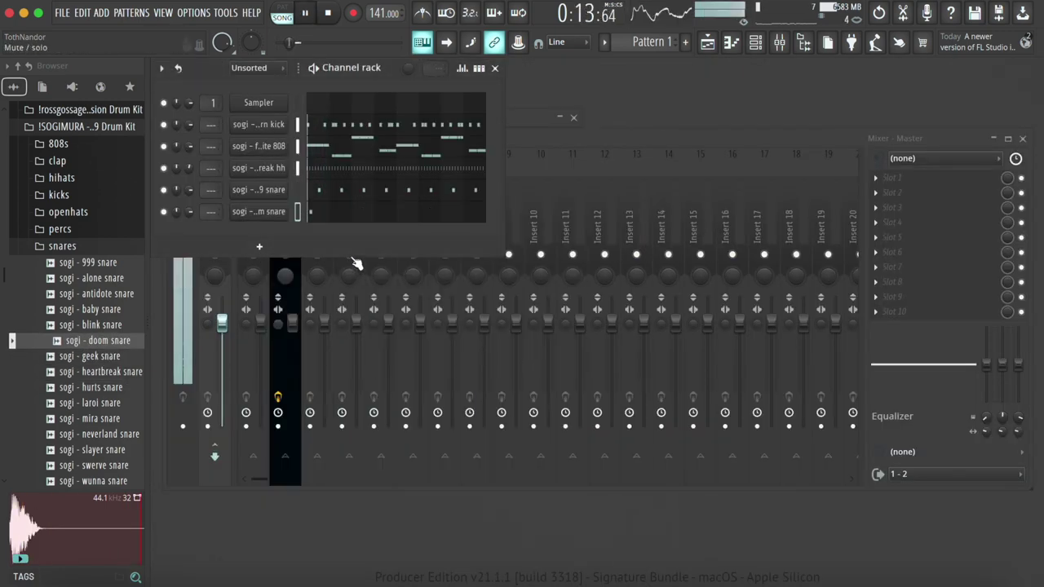
key("F7")
left_click(280, 348)
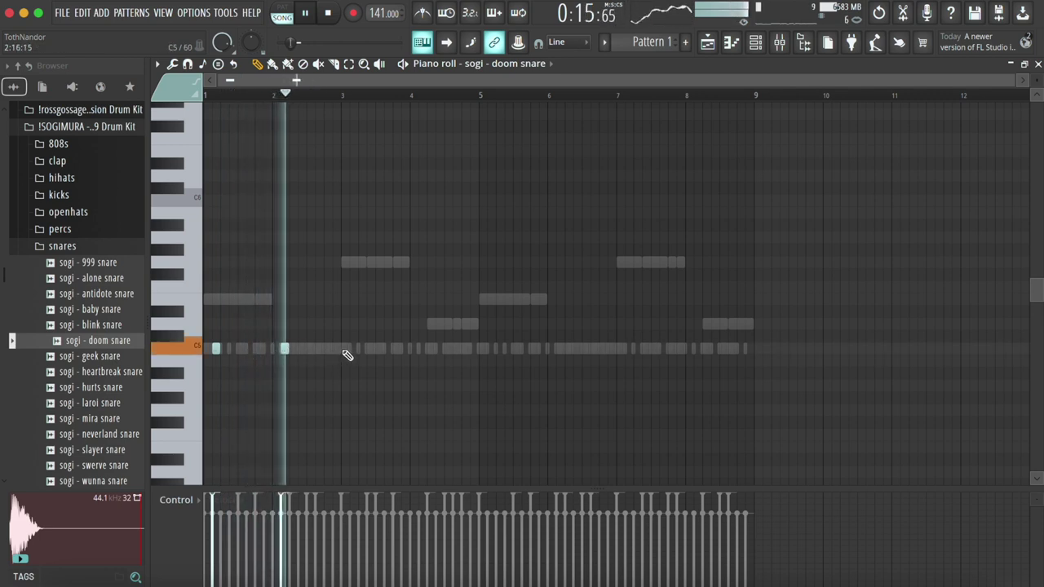
left_click(336, 349)
left_click(405, 349)
left_click(422, 349)
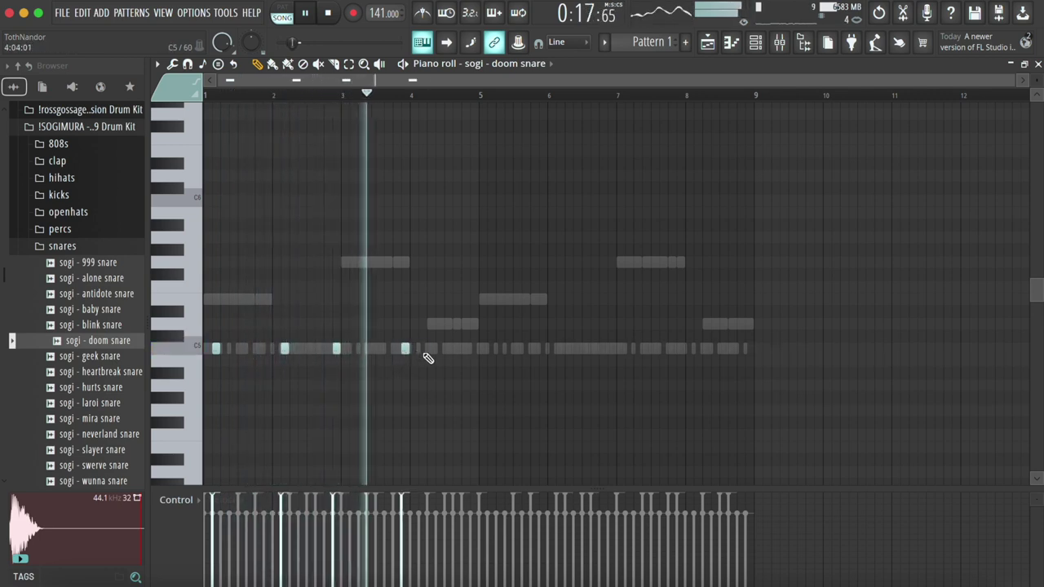
left_click(469, 349)
Step: Duplicate the four-bar doom snare pattern into bars 5 to 8 and clear the selection
key("ctrl+a")
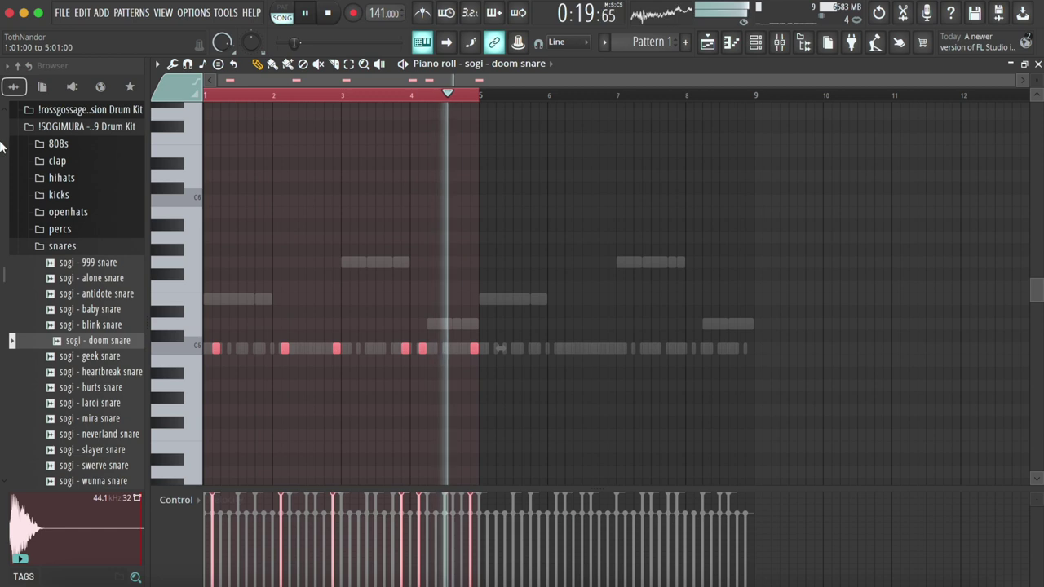
key("ctrl+b")
key("ctrl+d")
Step: Browse the kit's open hats and add sogi - baby oh as a new channel below the doom snare
left_click(59, 231)
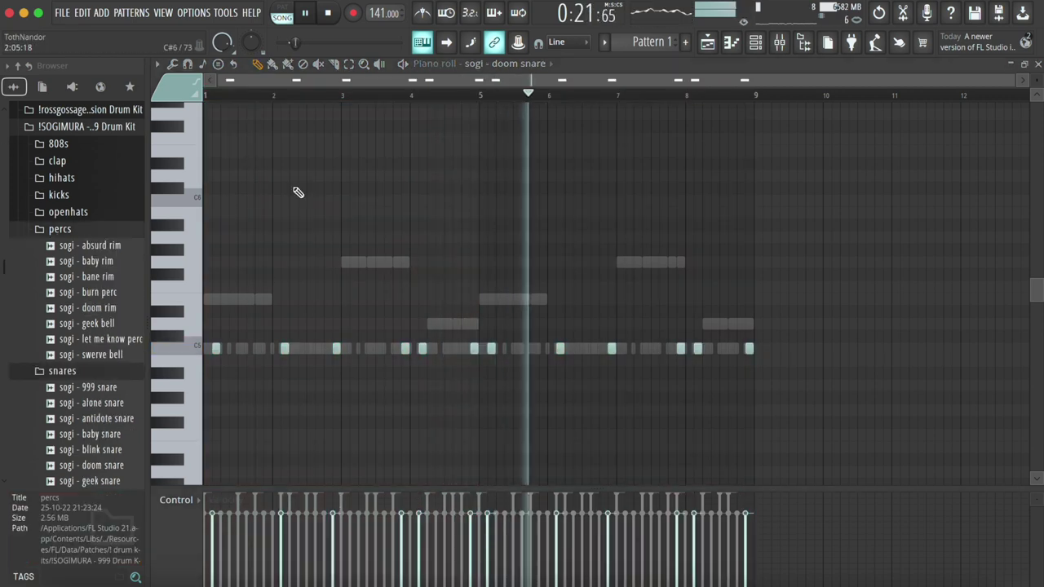
left_click(113, 215)
key("F7")
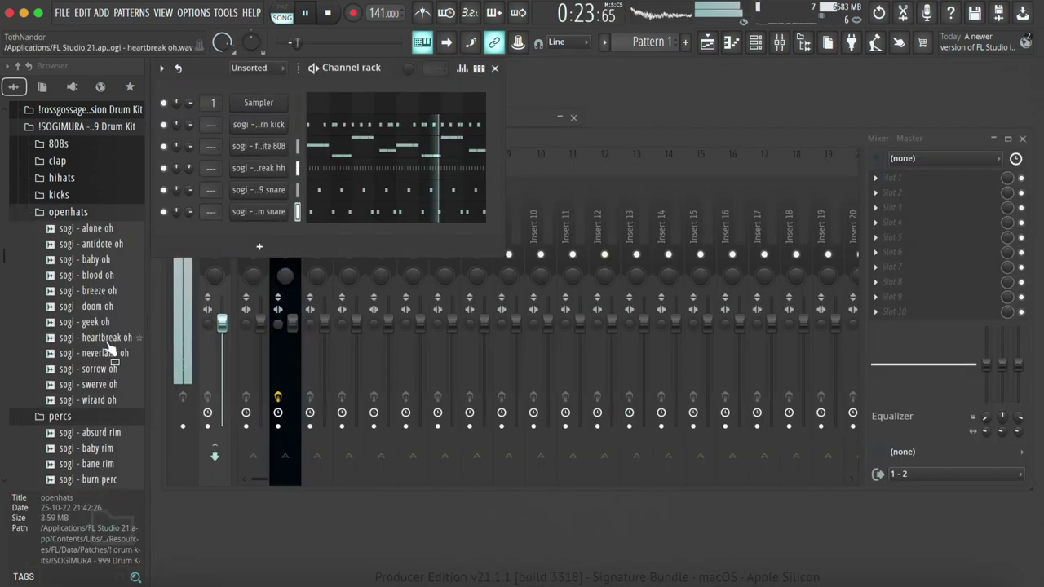
left_click_drag(99, 261, 273, 233)
Step: Place short C5 open hat notes across bars 1 to 4 and duplicate the pattern into bars 5 to 8
key("F7")
mouse_move(207, 364)
left_mouse_down()
mouse_move(215, 341)
mouse_move(211, 349)
left_mouse_up()
left_click(291, 349)
left_click(361, 349)
left_click(431, 349)
left_click(457, 349)
key("ctrl+b")
key("ctrl+a")
key("Escape")
left_click(79, 214)
left_click(84, 231)
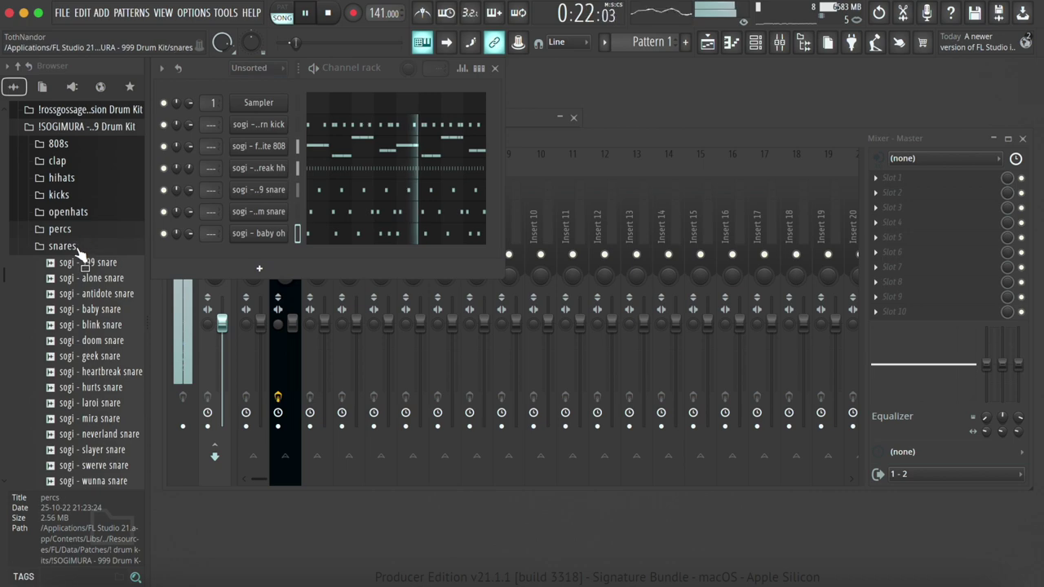
left_click(78, 245)
Step: Chop the heartbreak hi-hat notes at the start of bar 1 and the middle of bar 2 into fast rolls
left_click(334, 172)
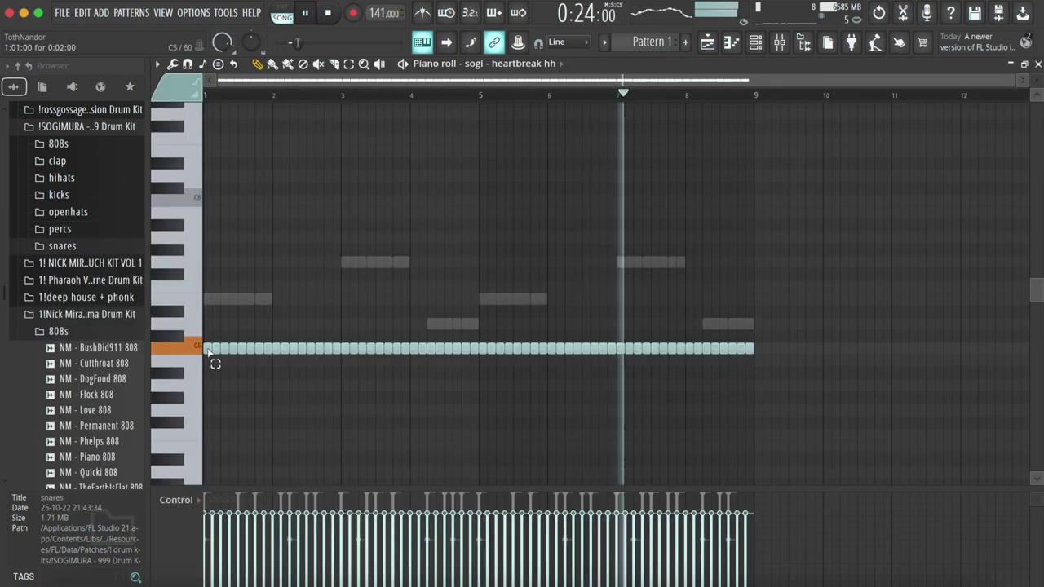
left_click(311, 349)
key("super+u")
key("space")
key("super+d")
key("space")
key("space")
Step: Add four short E4 hi-hat notes at the start of bar 1 with step-by-step falling velocities
left_click(207, 447)
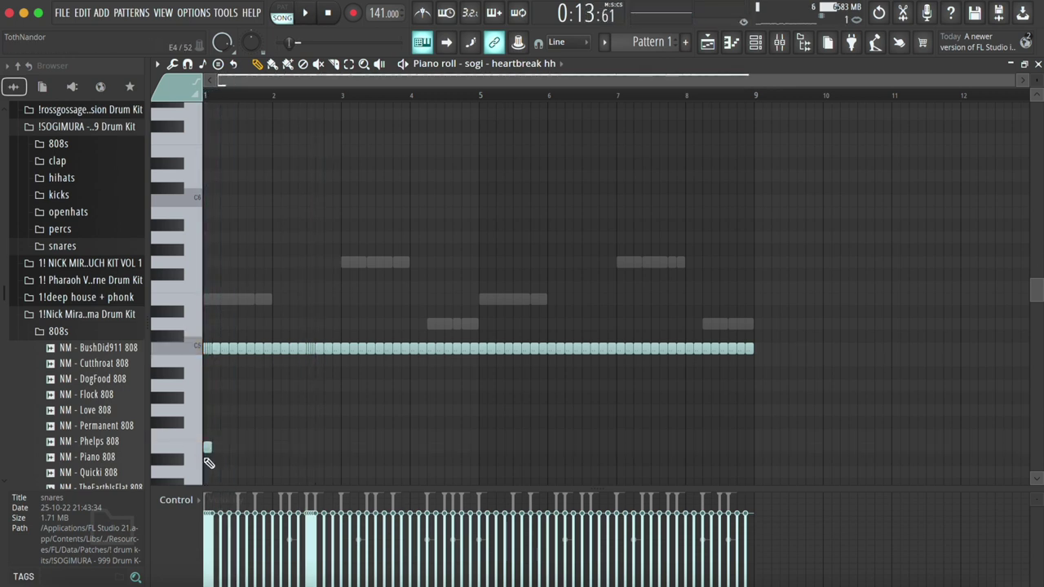
left_click_drag(258, 456, 206, 443)
scroll(277, 498, "up", 3)
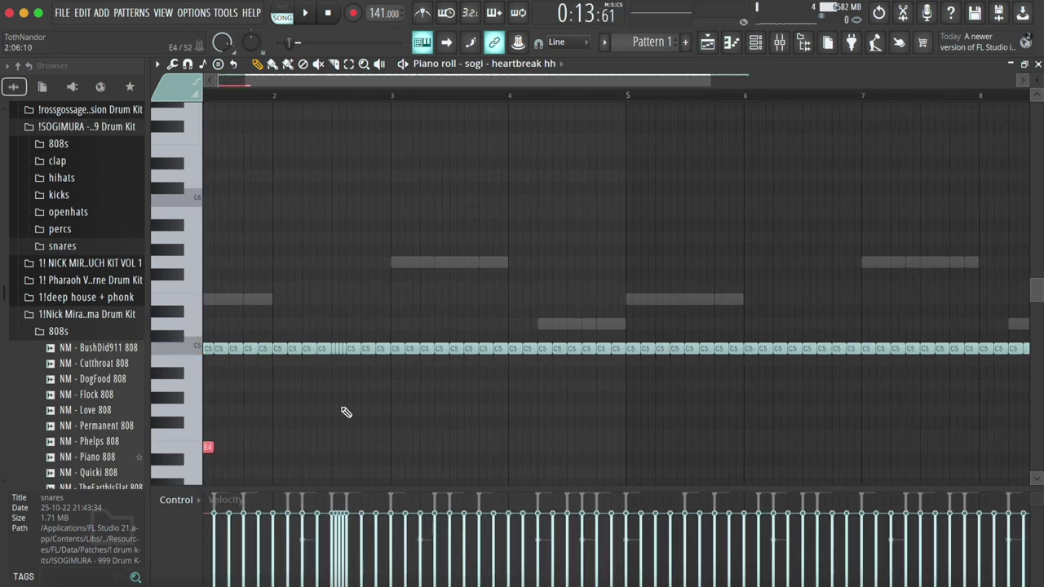
scroll(359, 395, "down", 4)
scroll(359, 396, "left", 2)
scroll(244, 564, "down", 3)
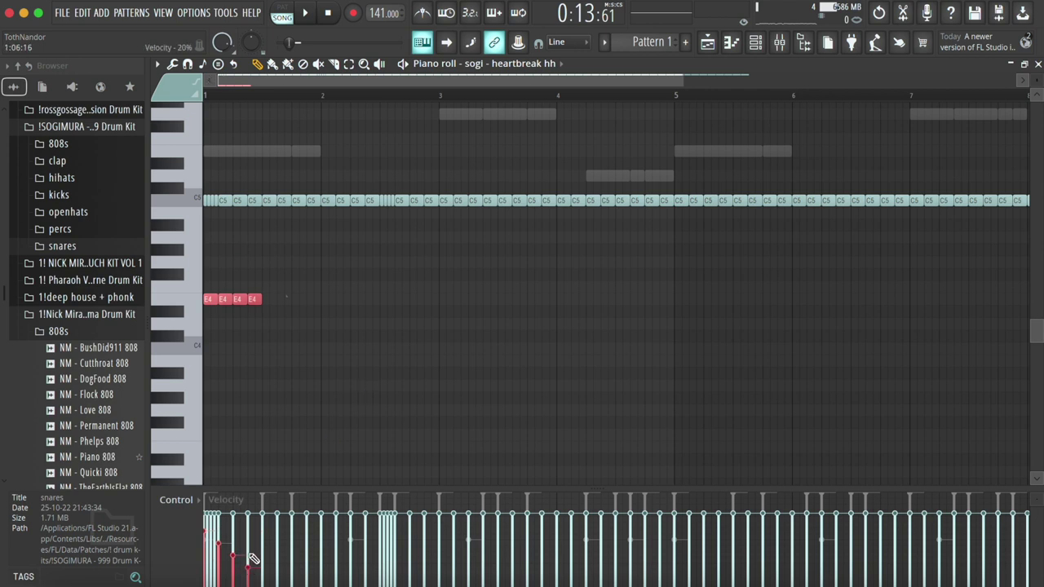
key("space")
key("space")
key("space")
Step: Copy the four E4 hi-hat notes to the start of bars 2, 3 and 4
left_click_drag(223, 301, 342, 303)
left_click(438, 297, "super")
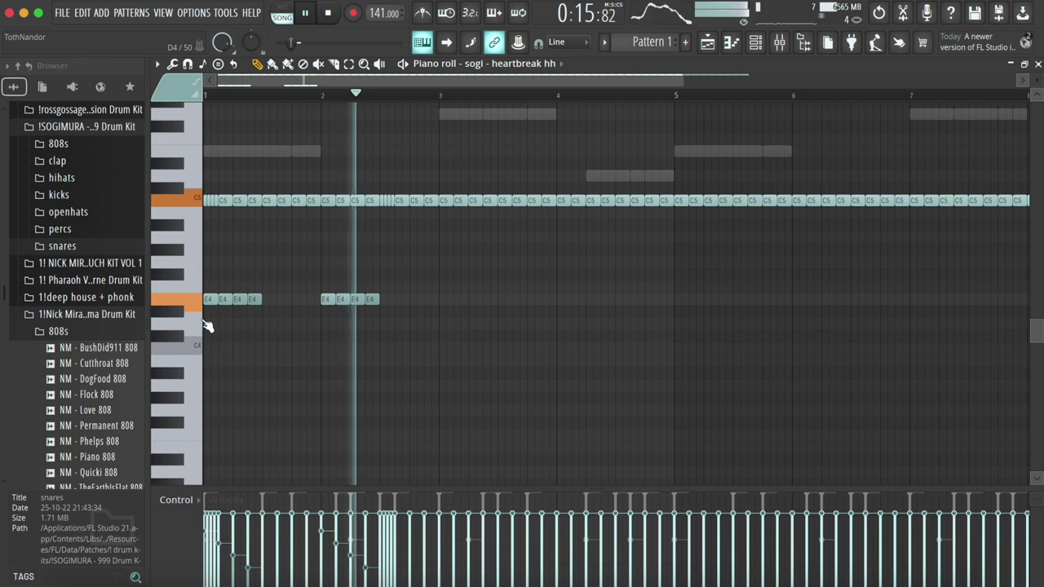
left_click(201, 305, "super")
left_click_drag(209, 303, 442, 306)
scroll(443, 307, "down", 1)
scroll(442, 308, "down", 2)
Step: Chop the C5 hi-hat notes at the start and in the middle of bar 4 into shorter hits
left_click(437, 216, "super")
key("space")
key("space")
left_click(376, 203, "super")
key("alt+a")
key("Escape")
scroll(428, 203, "up", 2)
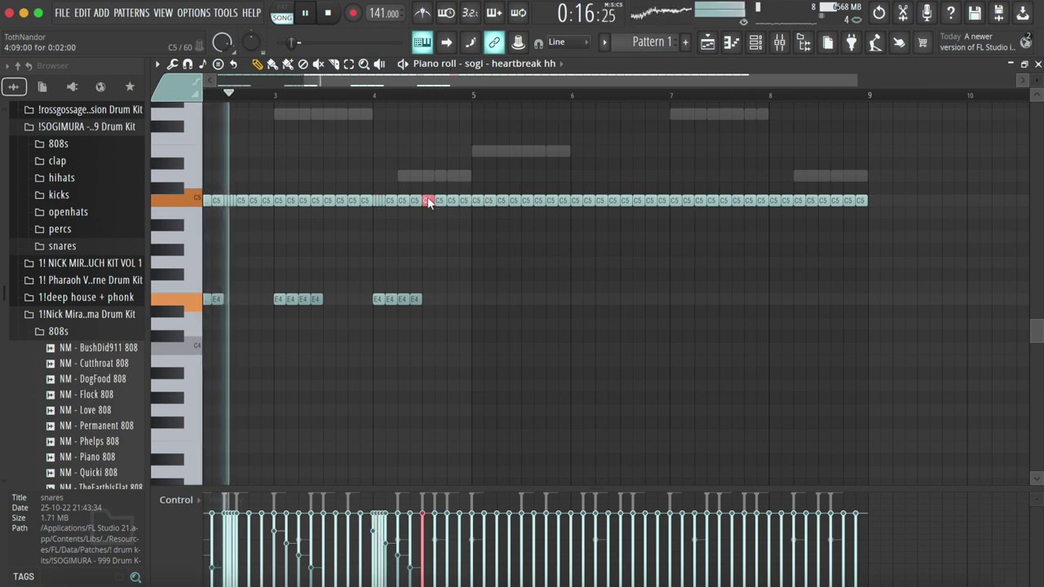
scroll(428, 203, "up", 3)
scroll(430, 203, "down", 2)
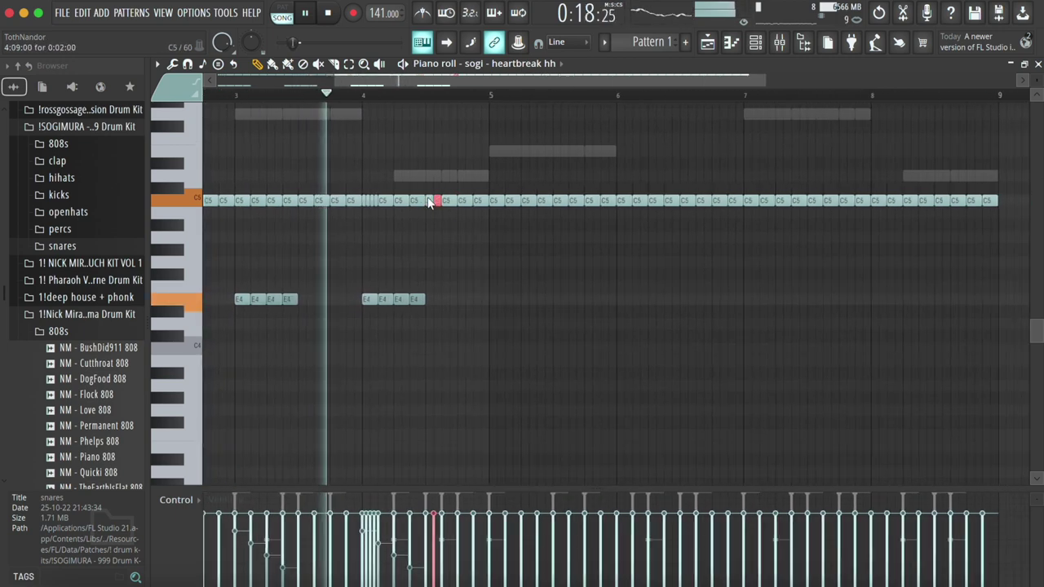
scroll(430, 204, "down", 2)
Step: Delete the hi-hat notes in bars 5 to 8 and duplicate the first four bars in their place
left_click_drag(474, 192, 1000, 225)
key("Delete")
key("ctrl+b")
key("Escape")
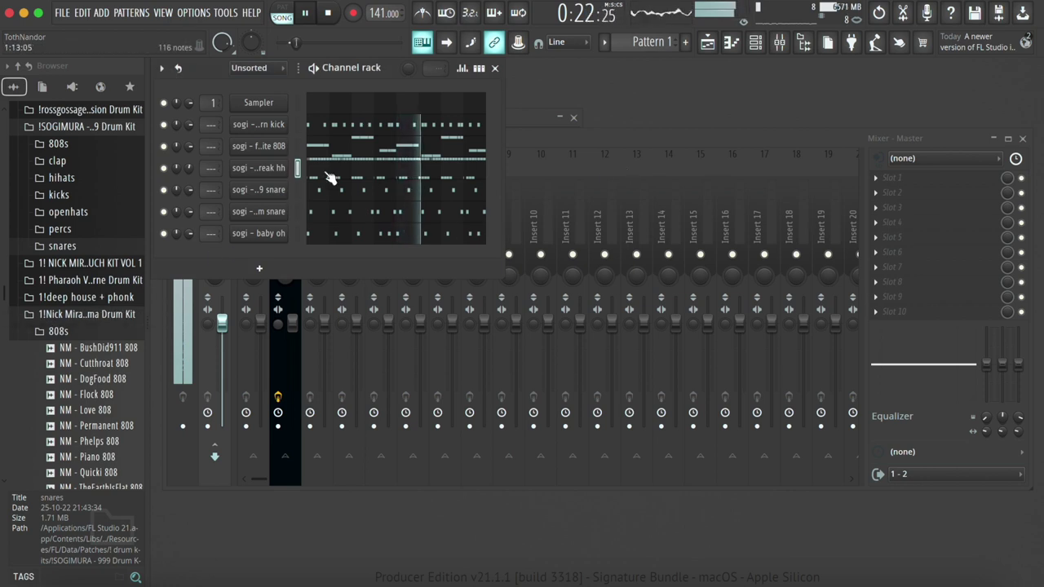
Step: Select the burn kick, 808, hi-hat, both snare and open hat channels and route them to mixer tracks 3 to 8
left_click(271, 75)
left_click(272, 84)
left_click_drag(298, 145, 295, 260)
key("super+l")
Step: Add Fruity parametric EQ 2 to the soloed loop track, and bring in the hi-hat, 808 and burn kick with raised faders
left_click(300, 280)
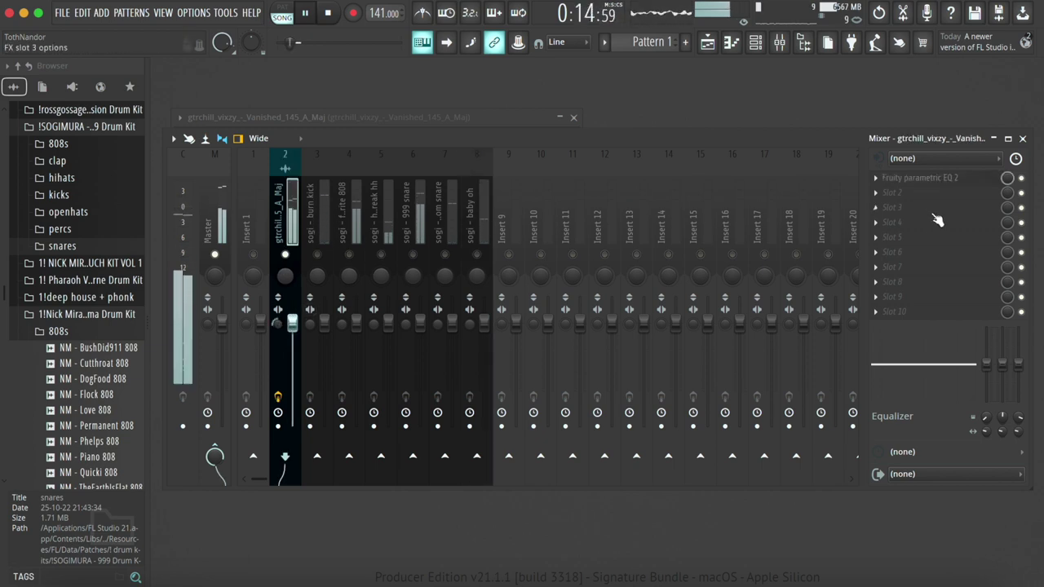
left_click(381, 258)
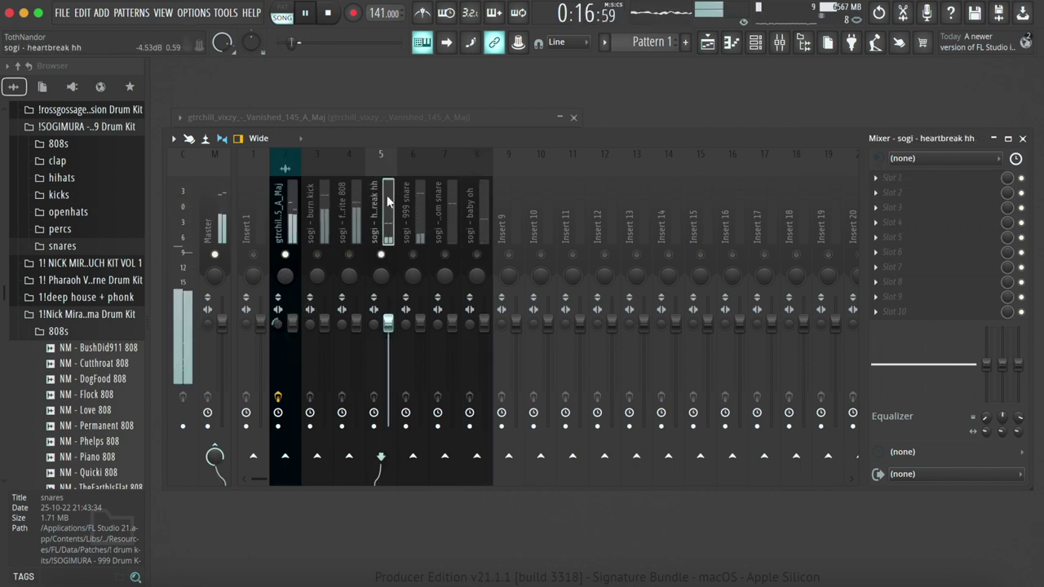
left_click(353, 254)
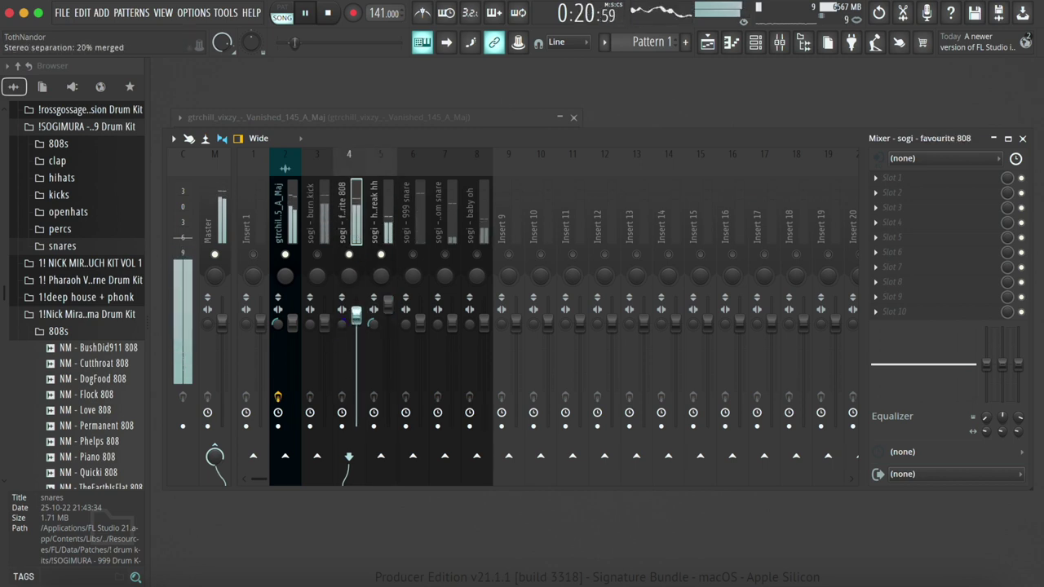
left_click(324, 322)
left_click_drag(325, 322, 356, 297)
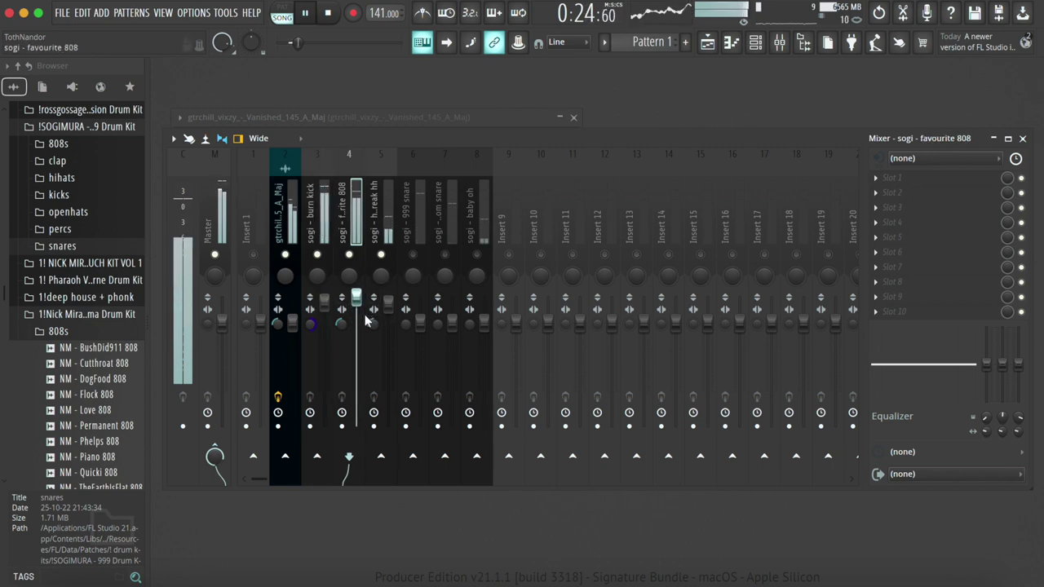
Step: Bring in both snares and the open hat with lowered faders, setting the doom snare the lowest
left_click(420, 322)
left_click_drag(420, 322, 452, 355)
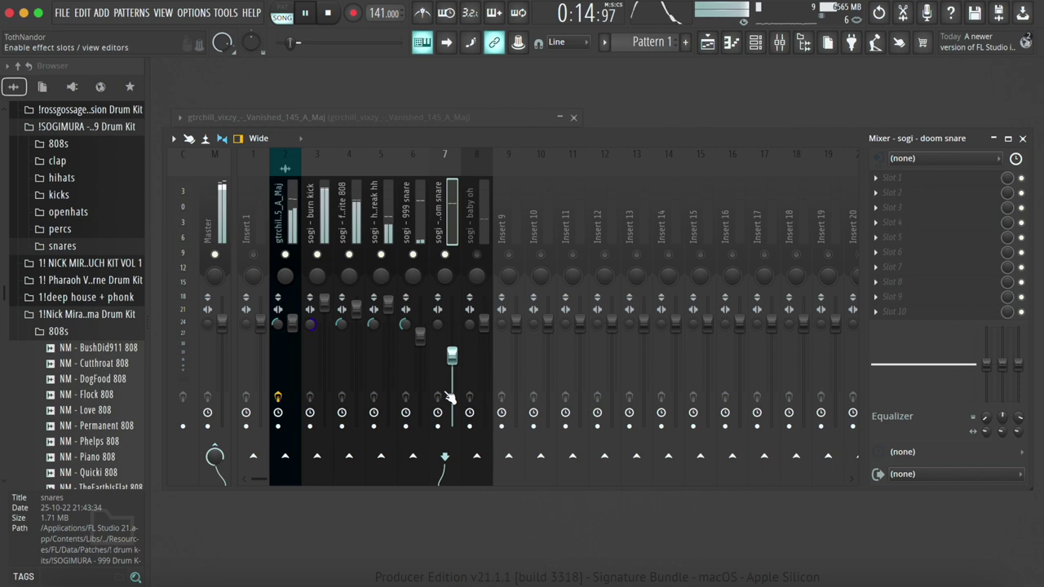
left_click(483, 324)
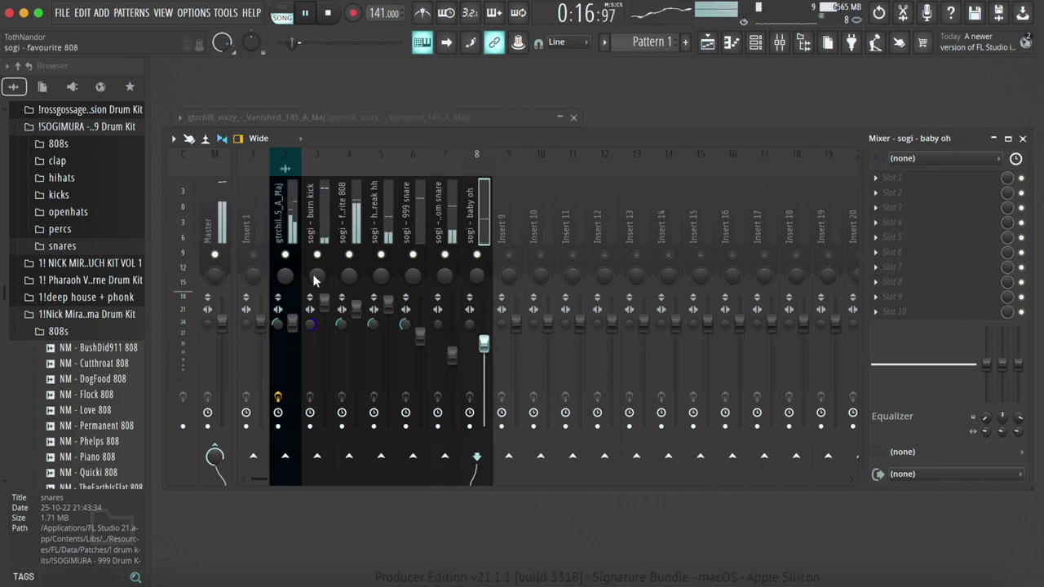
left_click(215, 222)
right_click(215, 221)
mouse_move(269, 240)
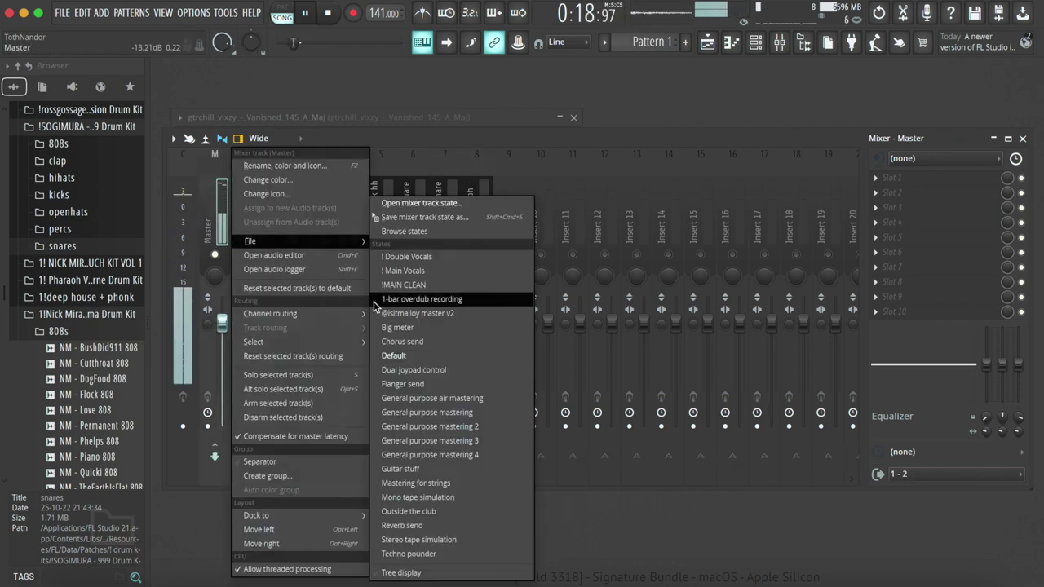
left_click(412, 313)
Step: Lower the faders of the burn kick, 808, hi-hat, both snares, open hat and loop tracks slightly
left_click_drag(356, 309, 325, 318)
left_click_drag(388, 304, 388, 317)
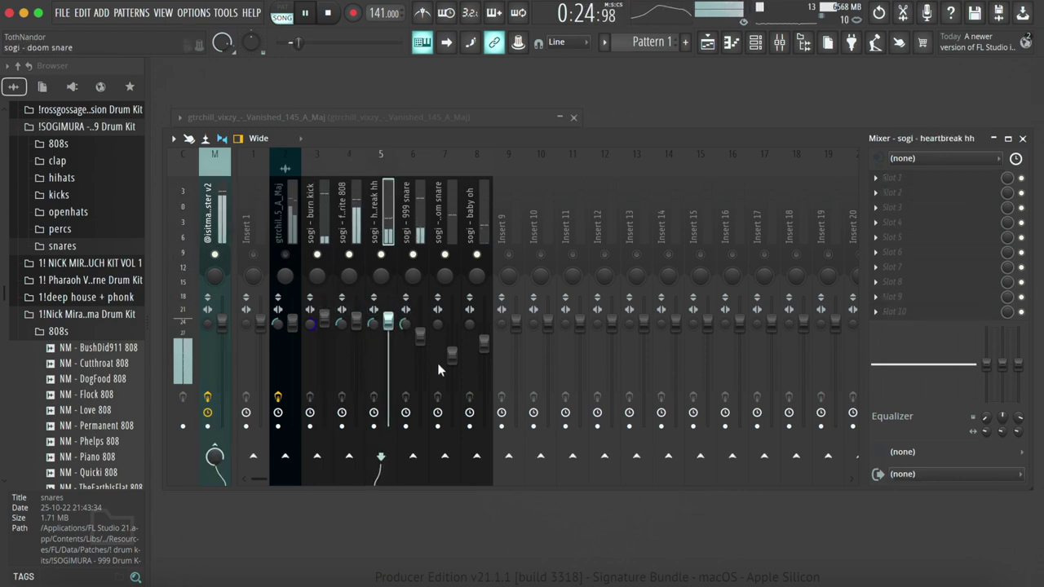
left_click_drag(421, 337, 483, 352)
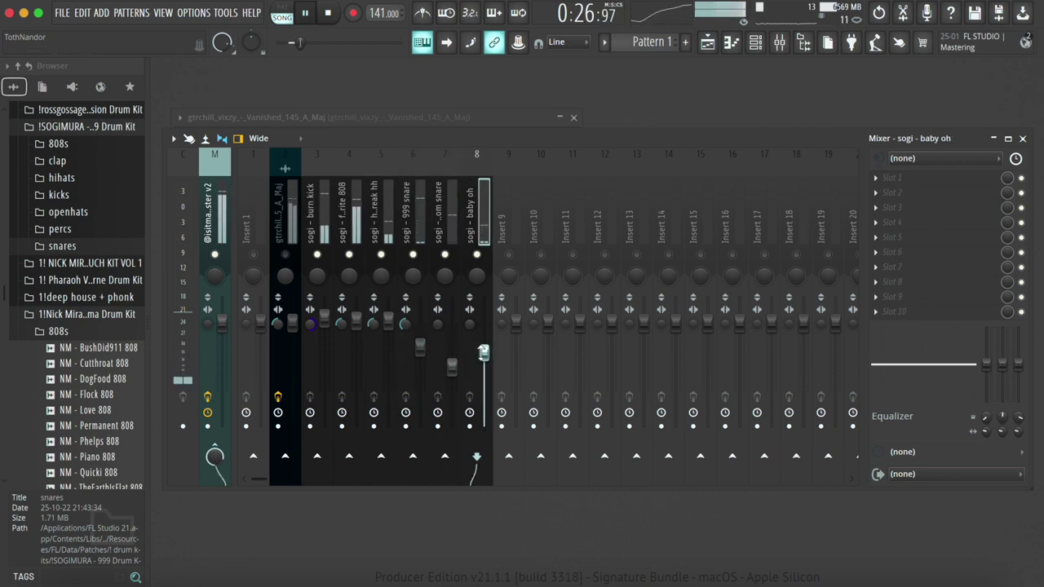
left_click(292, 322)
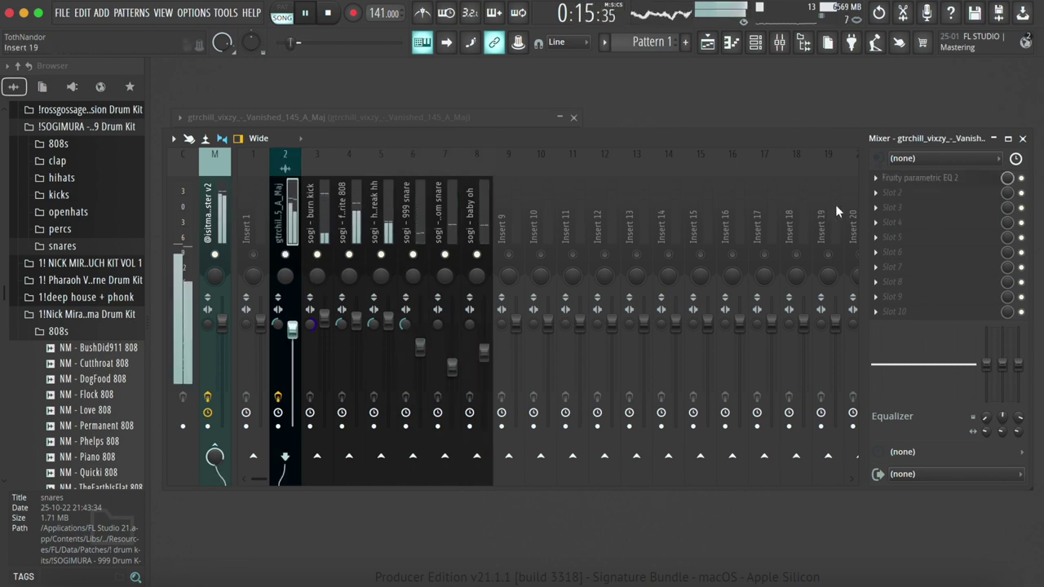
Step: Check the loop track's Fruity parametric EQ 2, and nudge the burn kick fader up and the 808 fader down
left_click(920, 177)
scroll(365, 335, "up", 10)
key("Escape")
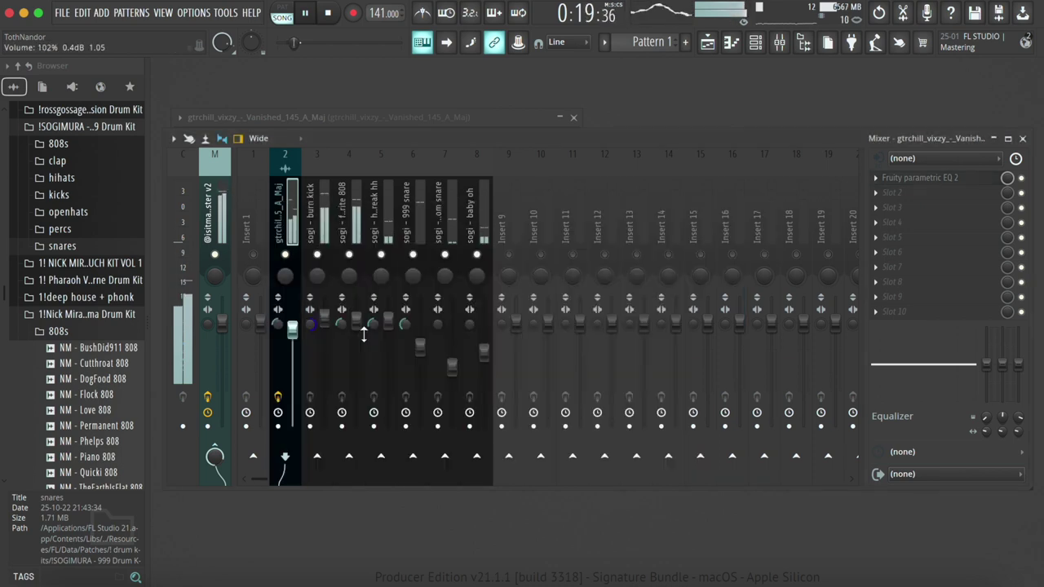
left_click(305, 321)
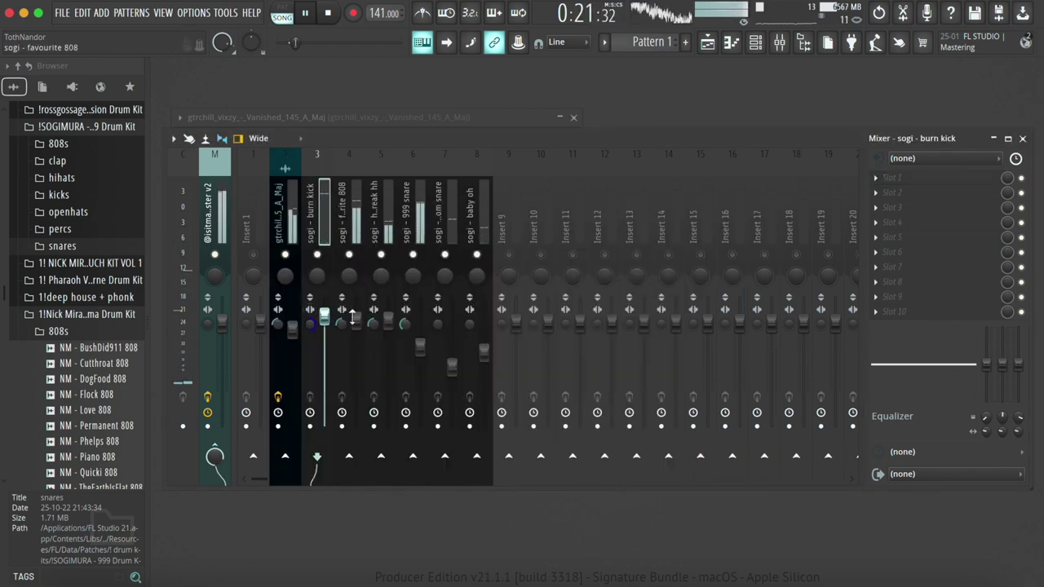
left_click(356, 323)
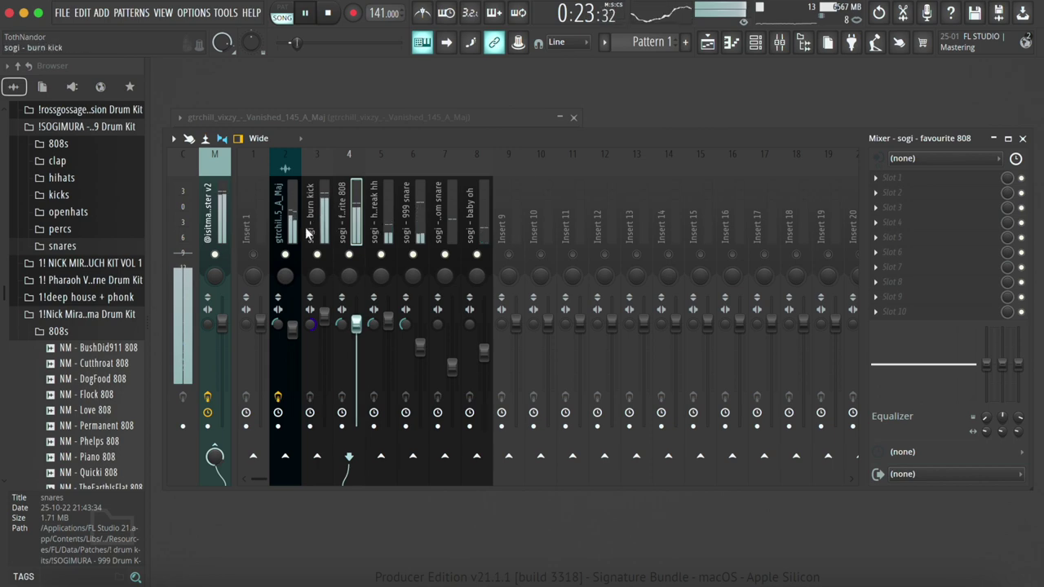
Step: Close the mixer and split Pattern 1 by channel into separate patterns
key("Escape")
key("Escape")
left_click(762, 49)
right_click(650, 48)
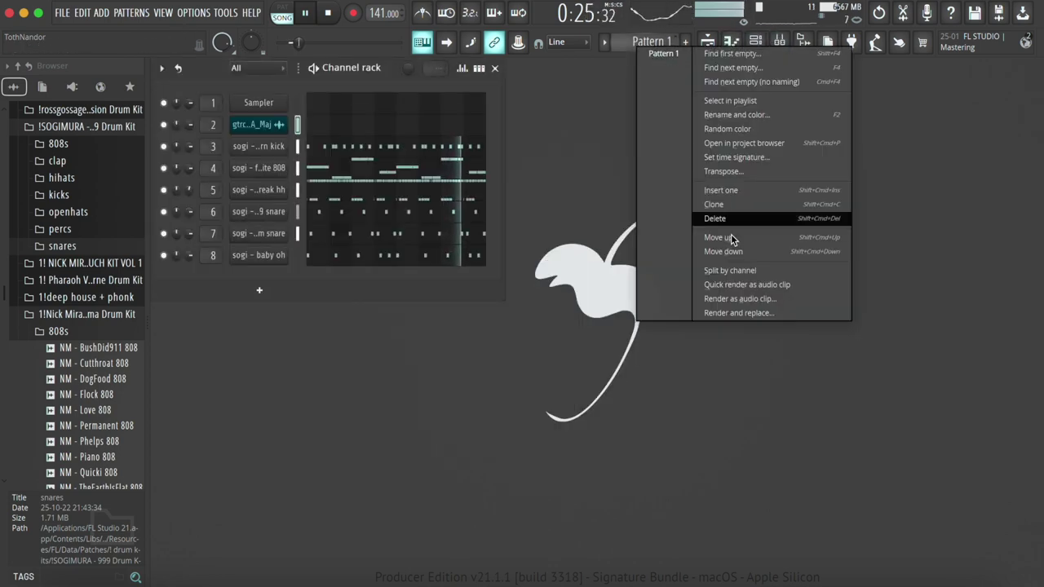
left_click(730, 270)
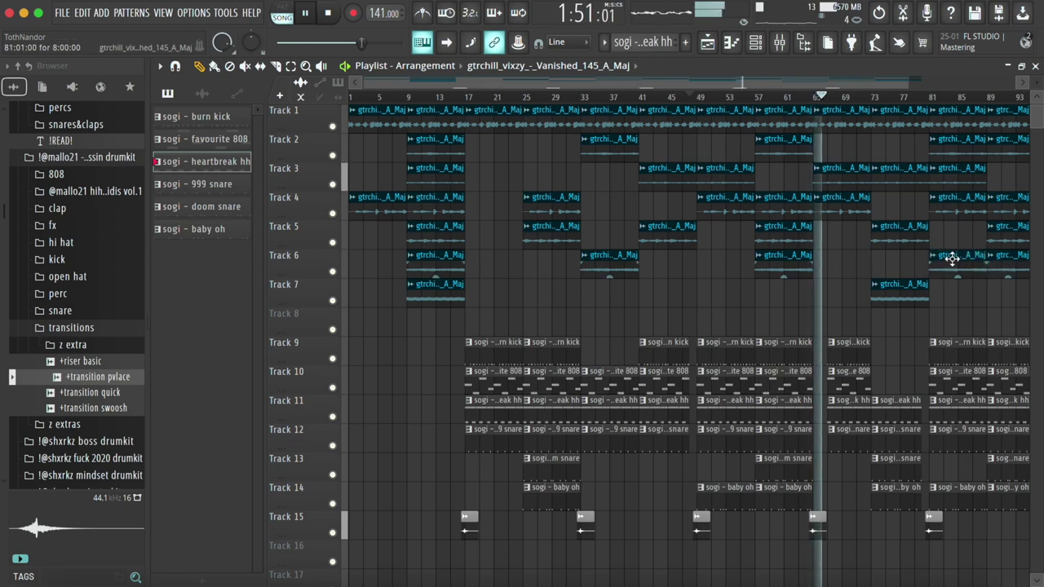
Step: Duplicate the closing section's loop layers and drum clips into bars 97 to 104, with Tracks 11 to 14 entering at bar 99
scroll(952, 258, "down", 3)
left_click_drag(945, 145, 997, 268)
left_click_drag(953, 338, 950, 534)
left_click_drag(943, 408, 986, 449)
key("ctrl+d")
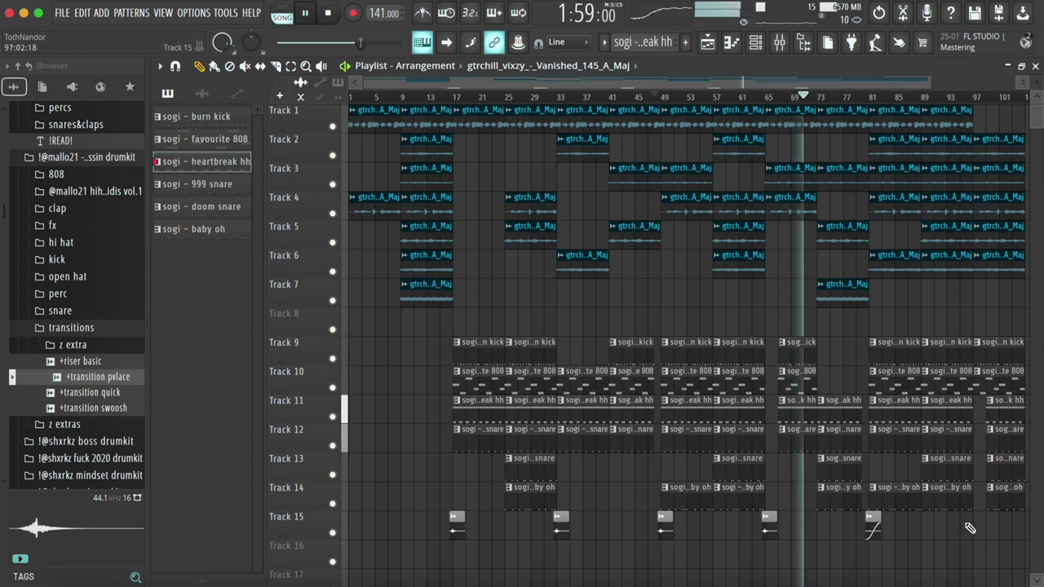
Step: Place another "+transition pvlace" clip on Track 15 at the change into bar 97
left_click(872, 517)
left_click(892, 515)
scroll(859, 530, "up", 3)
scroll(859, 530, "right", 3)
left_click(787, 517)
left_click_drag(964, 518, 952, 516)
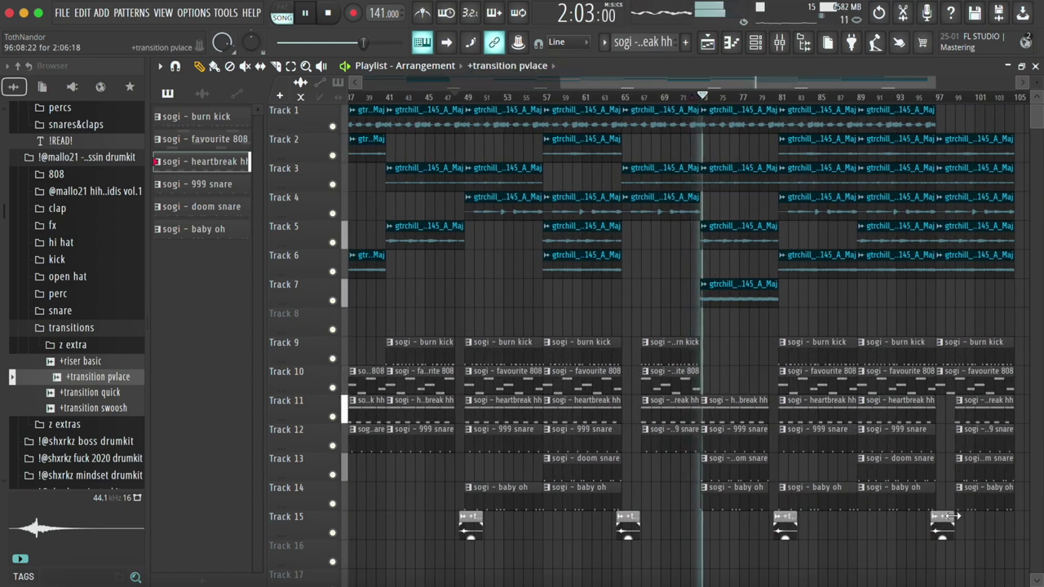
Step: Create an automation clip for the Master track's volume, spanning the whole arrangement on Track 8
scroll(952, 516, "down", 5)
key("F9")
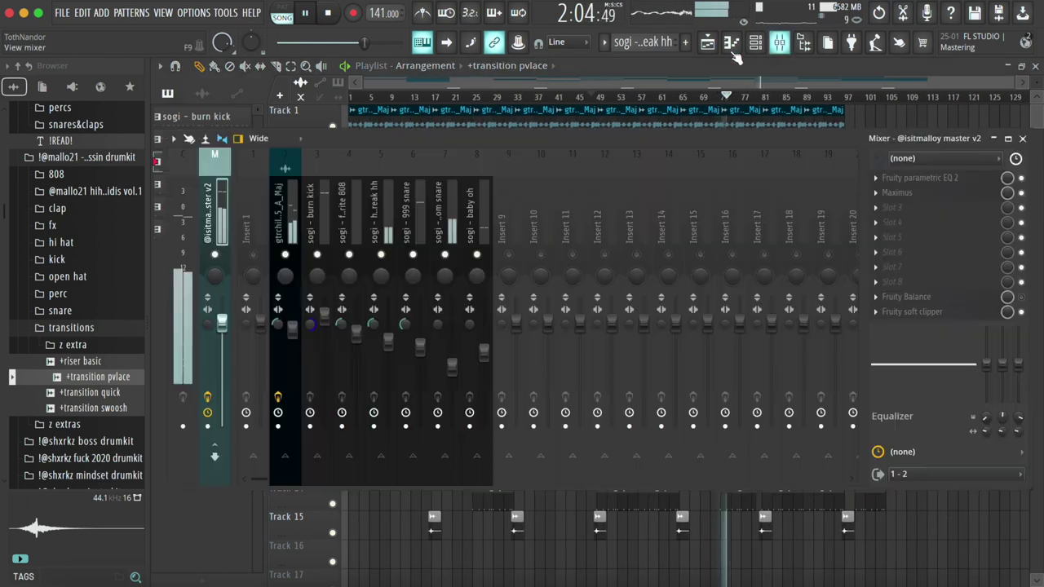
right_click(221, 322)
left_click(269, 426)
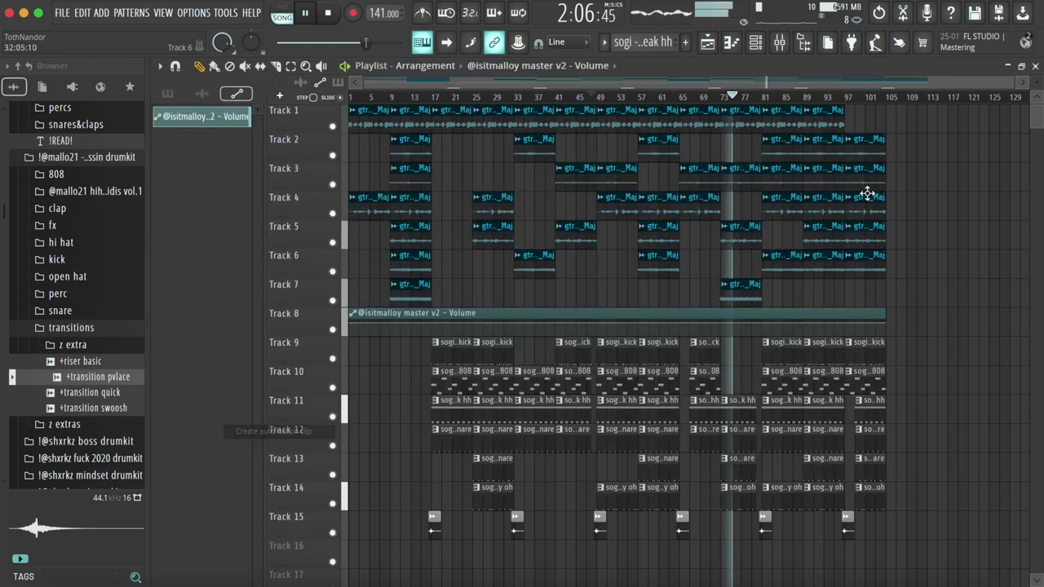
Step: Add a point at bar 97 in the master volume automation and set the end point to 0 for a fade-out
right_click(845, 321)
left_click(858, 569)
type("0")
key("Return")
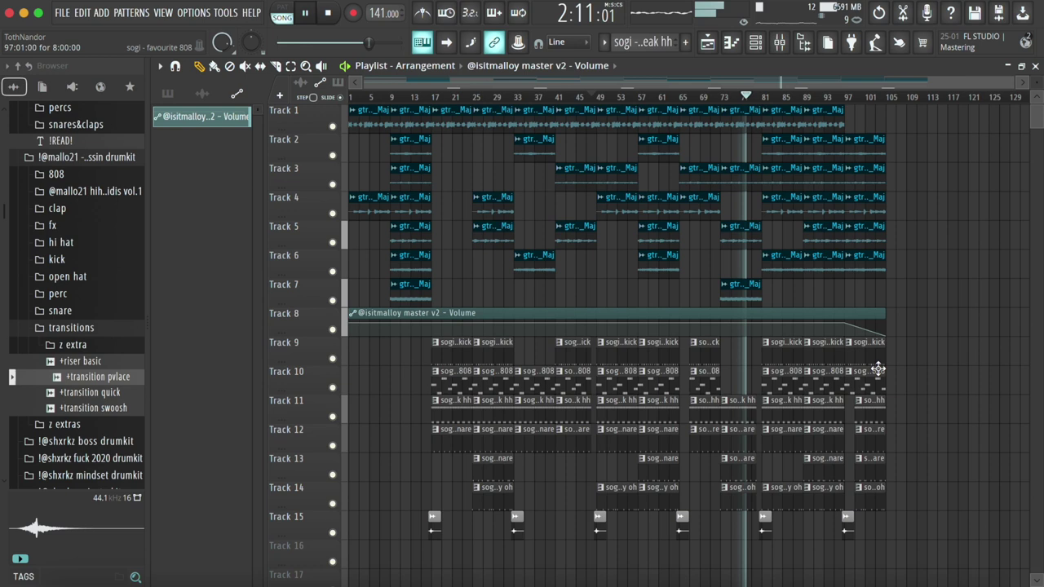